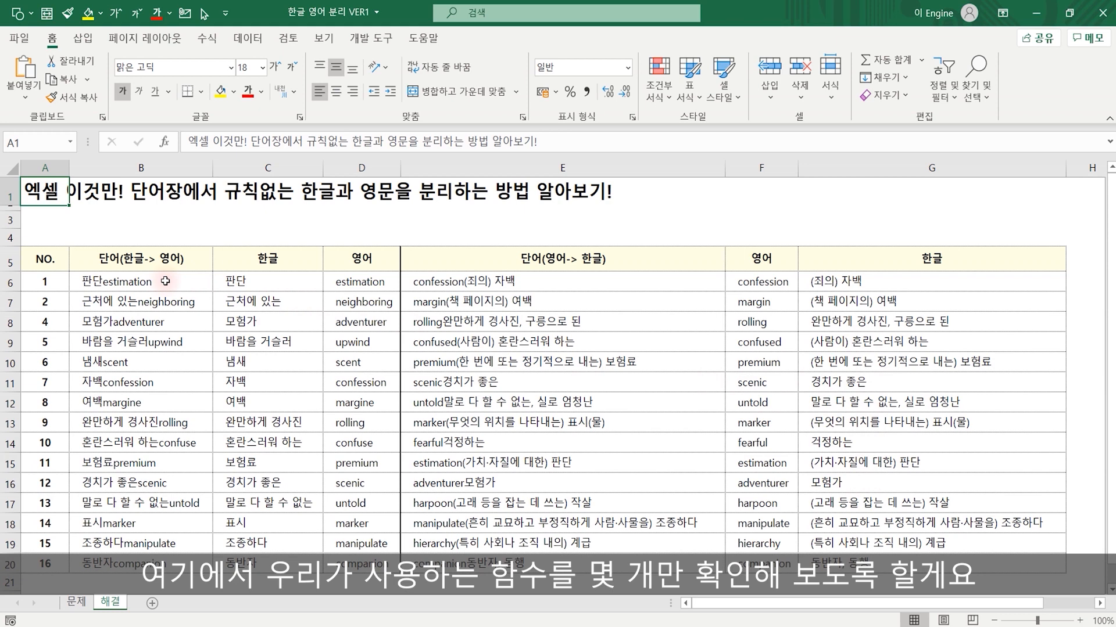
Display the formula in C6 of the 해결 sheet and handwrite "한글 Byte" in red above the word table.
click(267, 281)
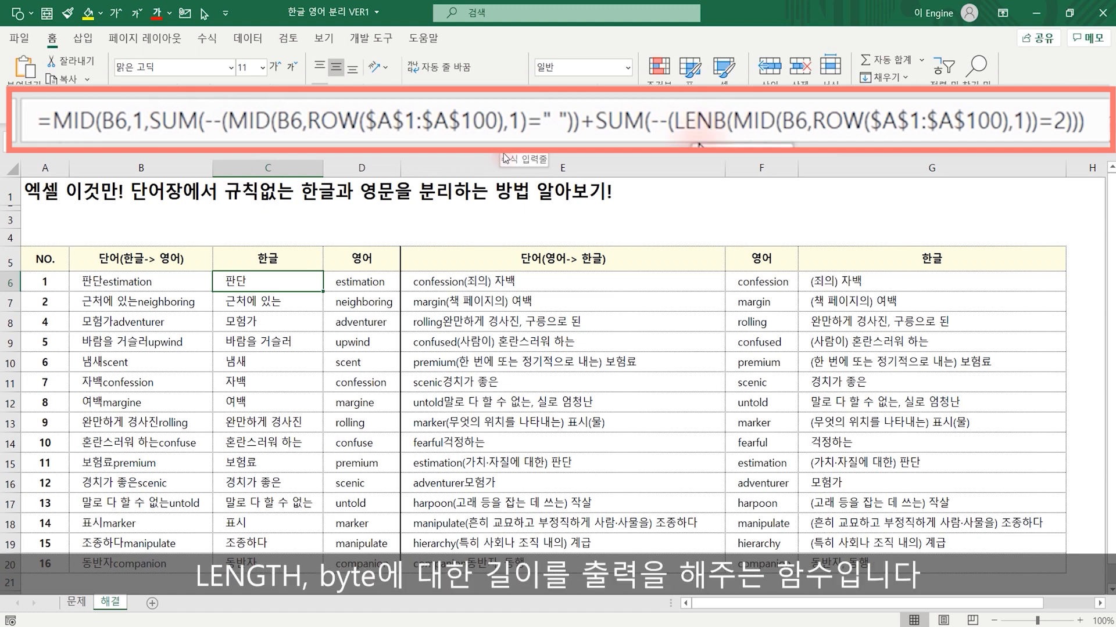
key(ctrl+2)
drag(475, 190, 485, 191)
mouse_move(468, 201)
mouse_down()
mouse_move(482, 198)
mouse_move(474, 205)
mouse_up()
mouse_move(492, 193)
mouse_down()
mouse_move(491, 219)
mouse_move(502, 207)
mouse_up()
drag(480, 218, 508, 225)
drag(505, 198, 528, 229)
mouse_move(549, 192)
mouse_down()
mouse_move(579, 234)
mouse_move(605, 247)
mouse_up()
drag(601, 203, 634, 238)
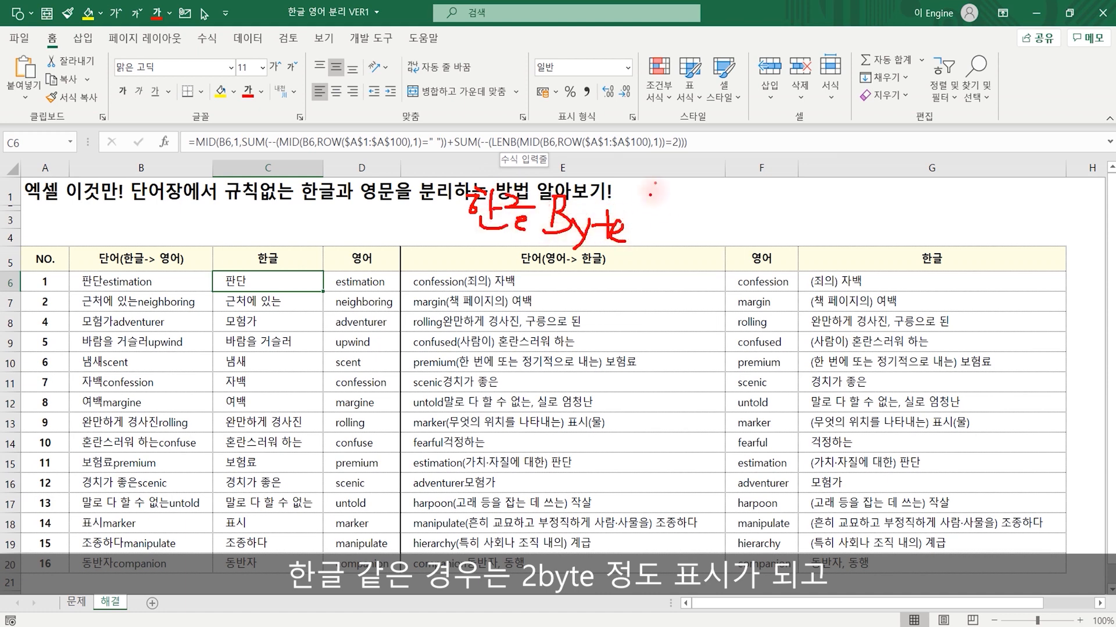
Handwrite a red "1 Byte" note for English text and symbols, mark 2 and 1 over the table, and clear all the drawings.
drag(656, 183, 637, 261)
mouse_move(685, 193)
mouse_down()
mouse_move(669, 206)
mouse_move(686, 201)
mouse_move(700, 220)
mouse_move(686, 227)
mouse_move(712, 211)
mouse_move(729, 241)
mouse_move(790, 224)
mouse_move(883, 233)
mouse_move(897, 209)
mouse_move(920, 244)
mouse_move(940, 203)
mouse_move(988, 244)
mouse_move(1005, 224)
mouse_move(1029, 236)
mouse_move(979, 241)
mouse_up()
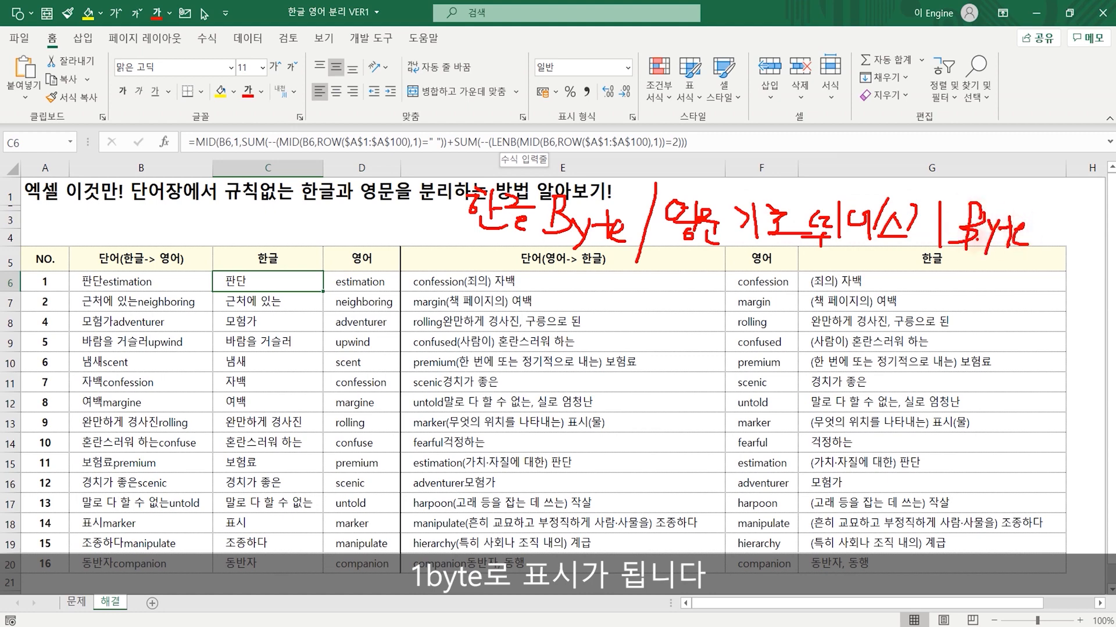
drag(514, 282, 572, 305)
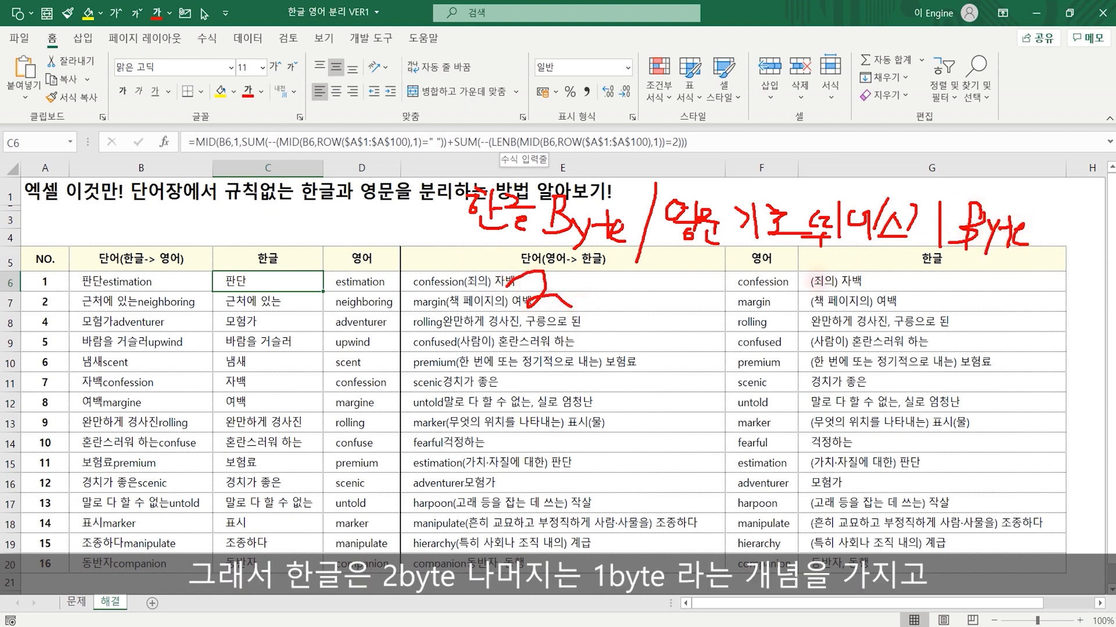
drag(811, 260, 797, 296)
drag(633, 317, 641, 334)
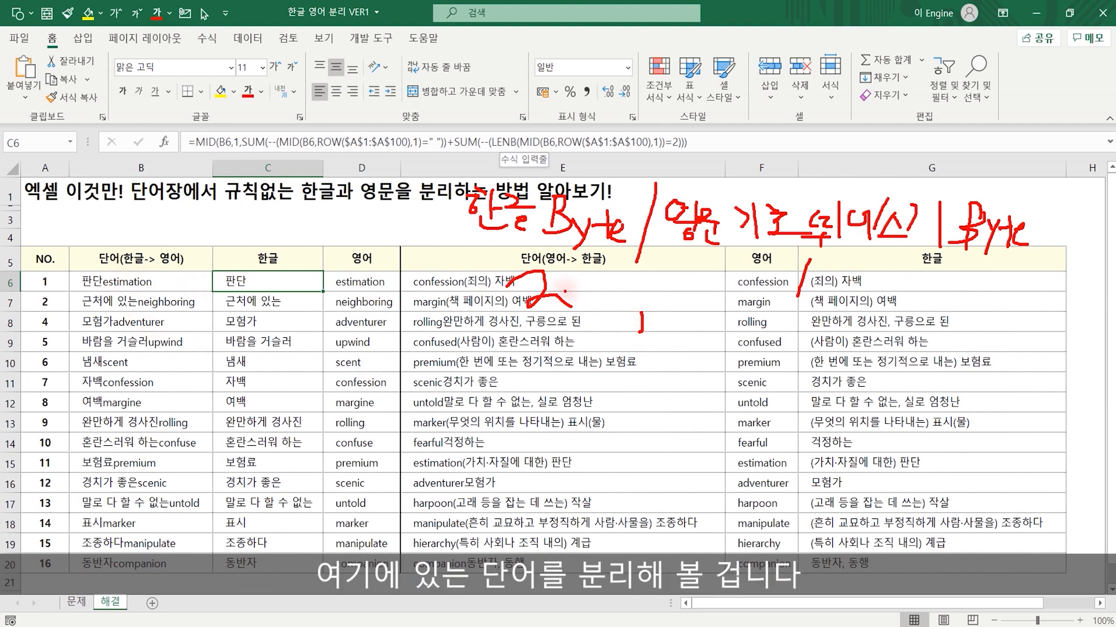
key(Escape)
Inspect the splitting formulas in D6 and F6, enlarging the formula bar enough to read the whole F6 formula.
click(378, 273)
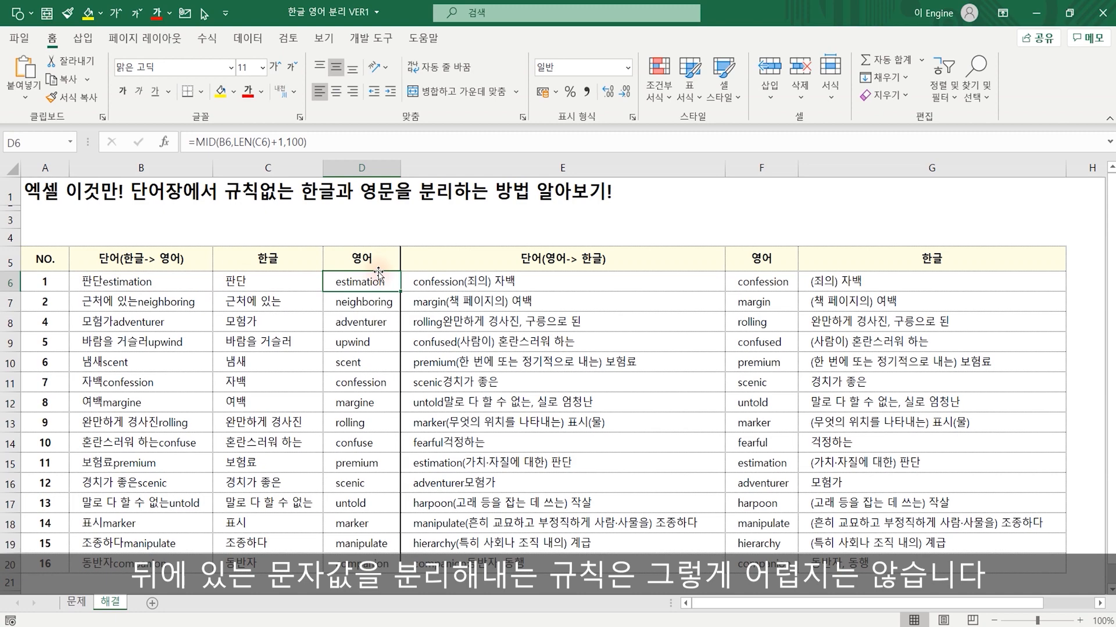
click(770, 284)
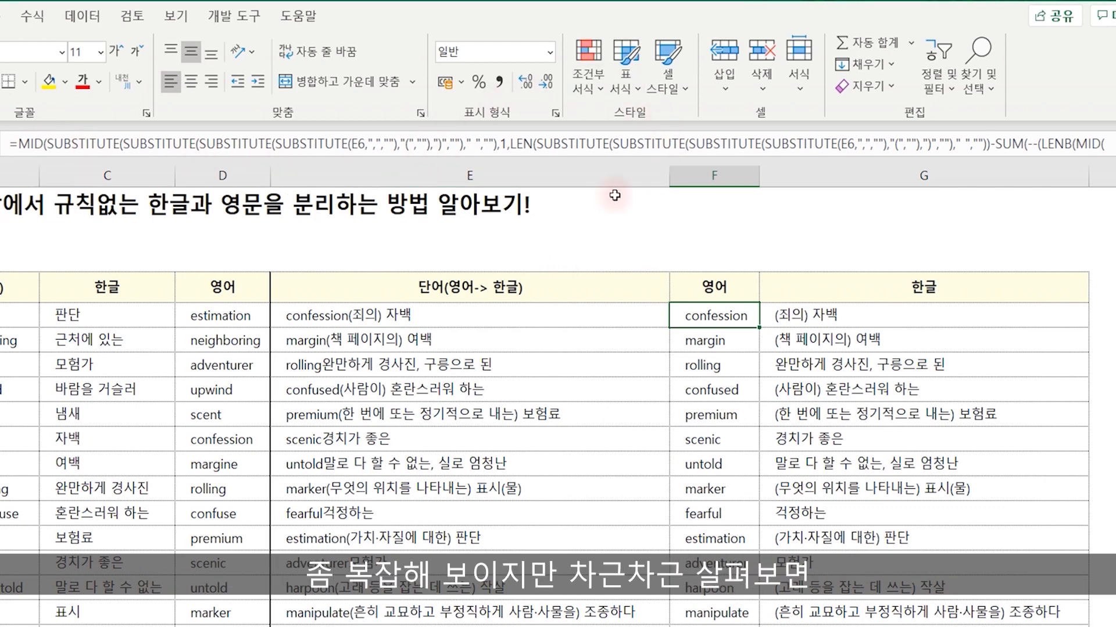
drag(600, 160, 601, 181)
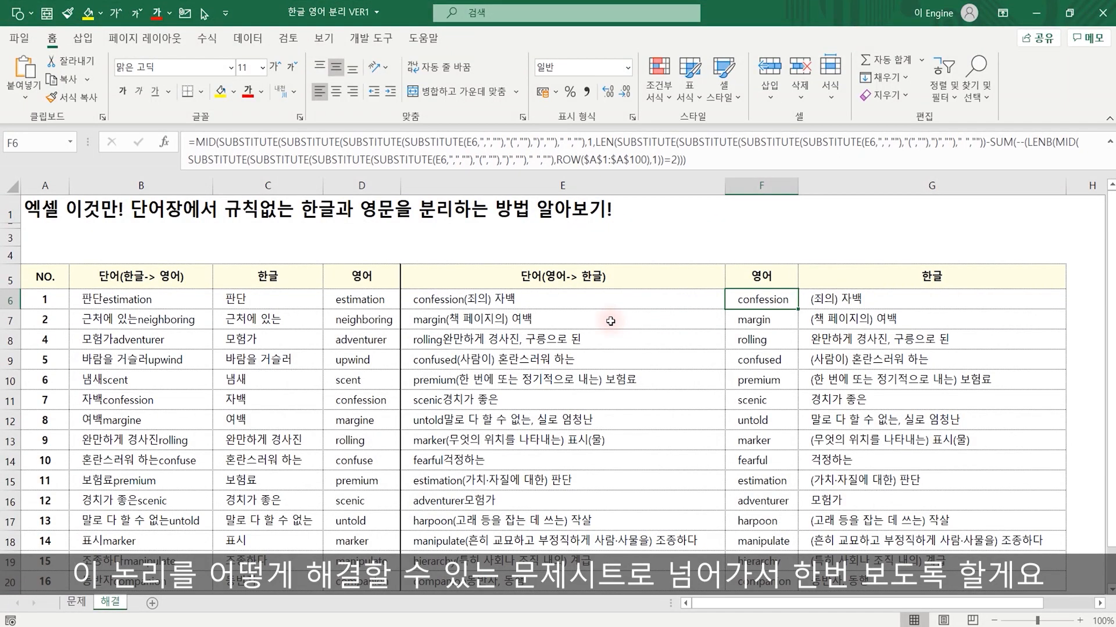
Switch to the 문제 sheet and shrink the formula bar back to a single row.
click(76, 602)
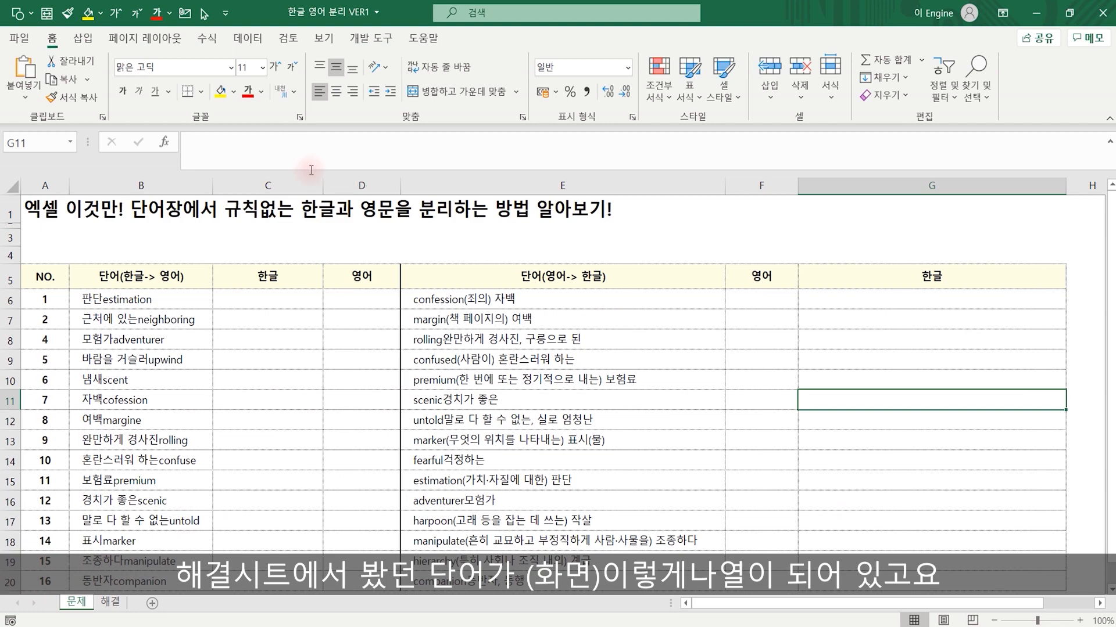
drag(290, 174, 290, 156)
click(258, 282)
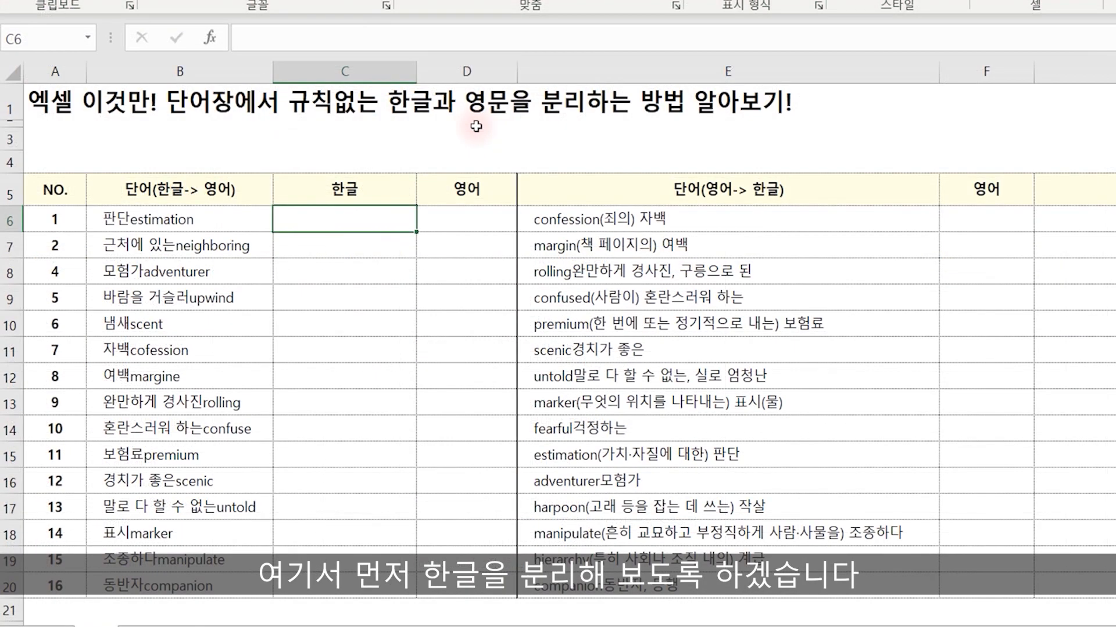
text(=)
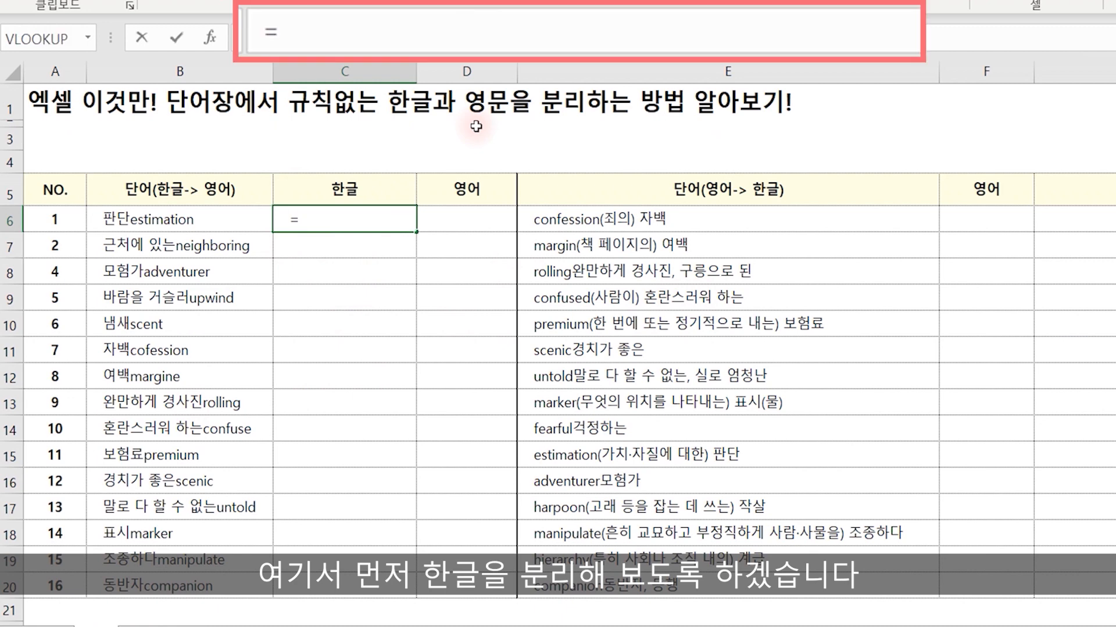
text(MID()
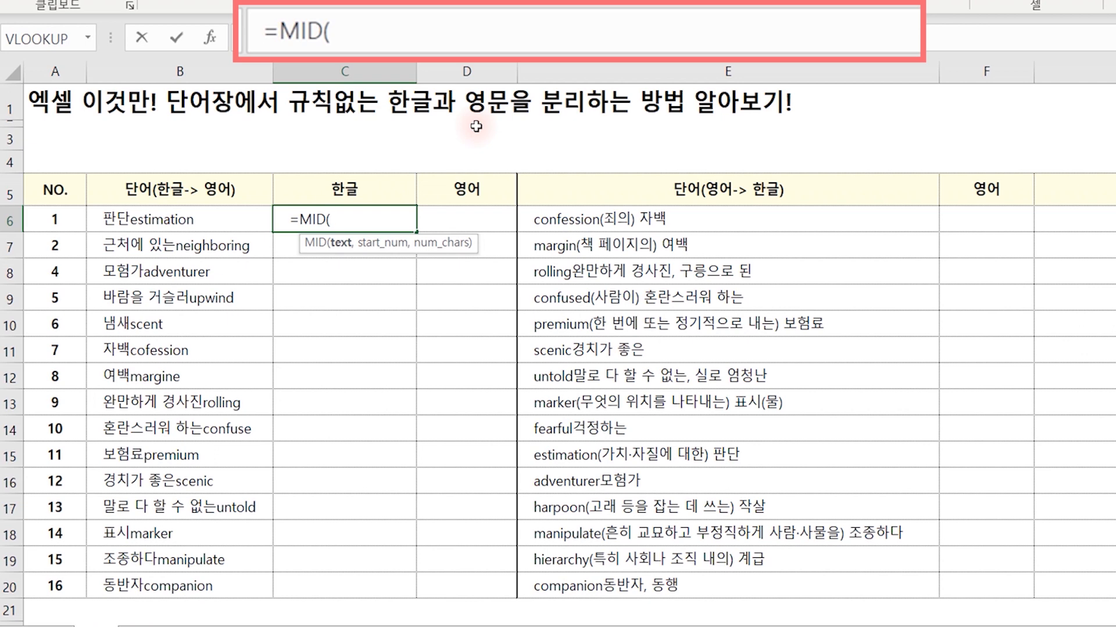
key(Left)
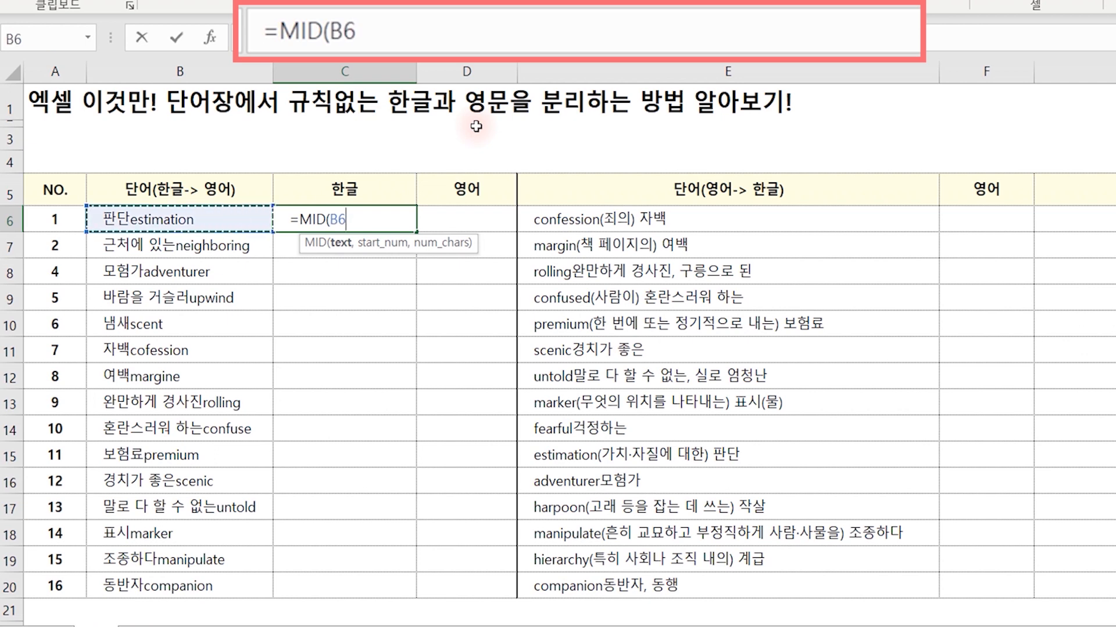
text(,)
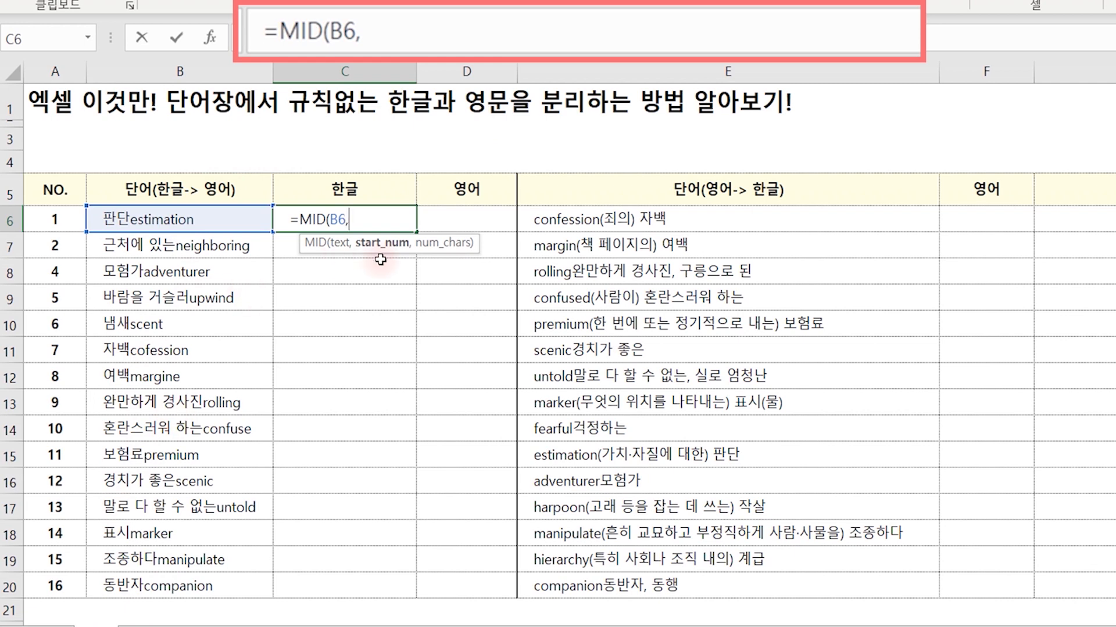
text(1)
text(,)
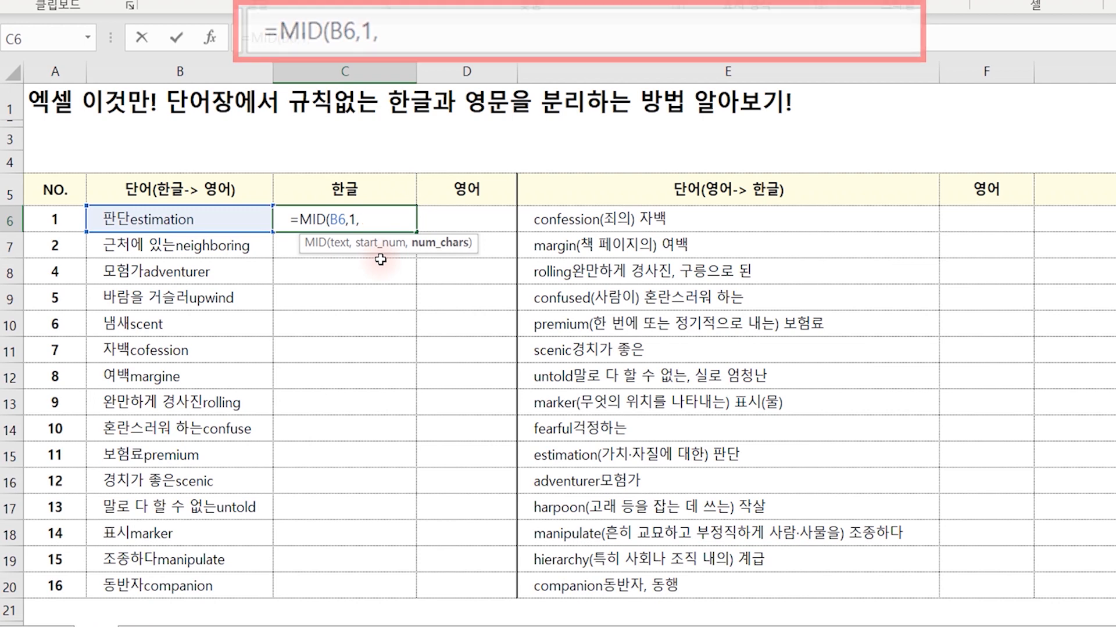
key(Escape)
Enter =LENB(A6) in cell C4 to test the byte length of the number in A6.
key(Up)
key(Up)
text(=LENB)
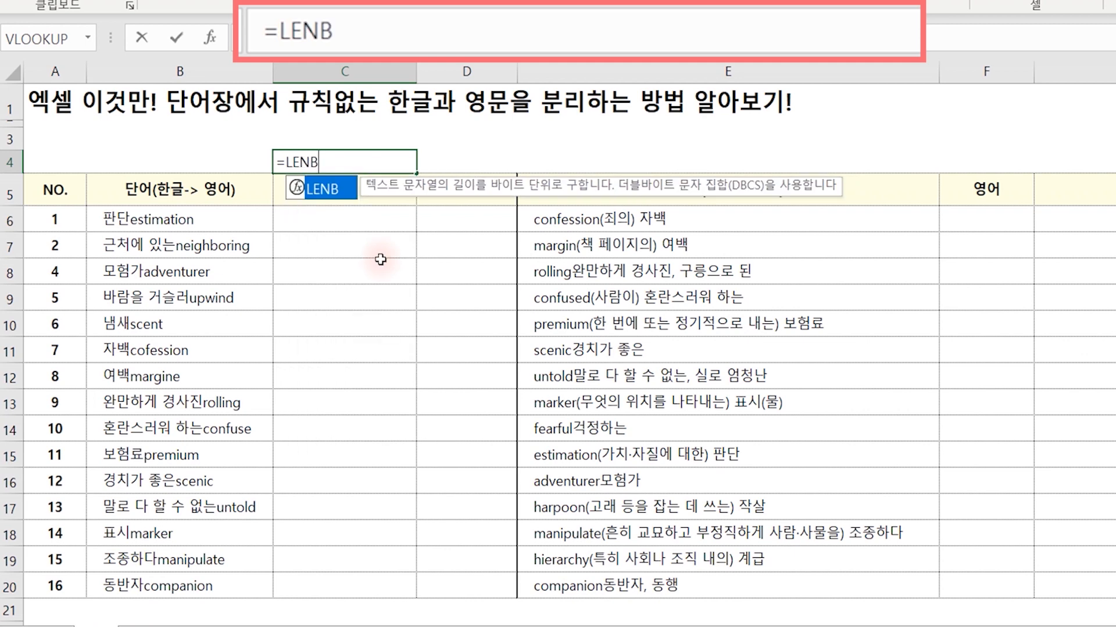
text(()
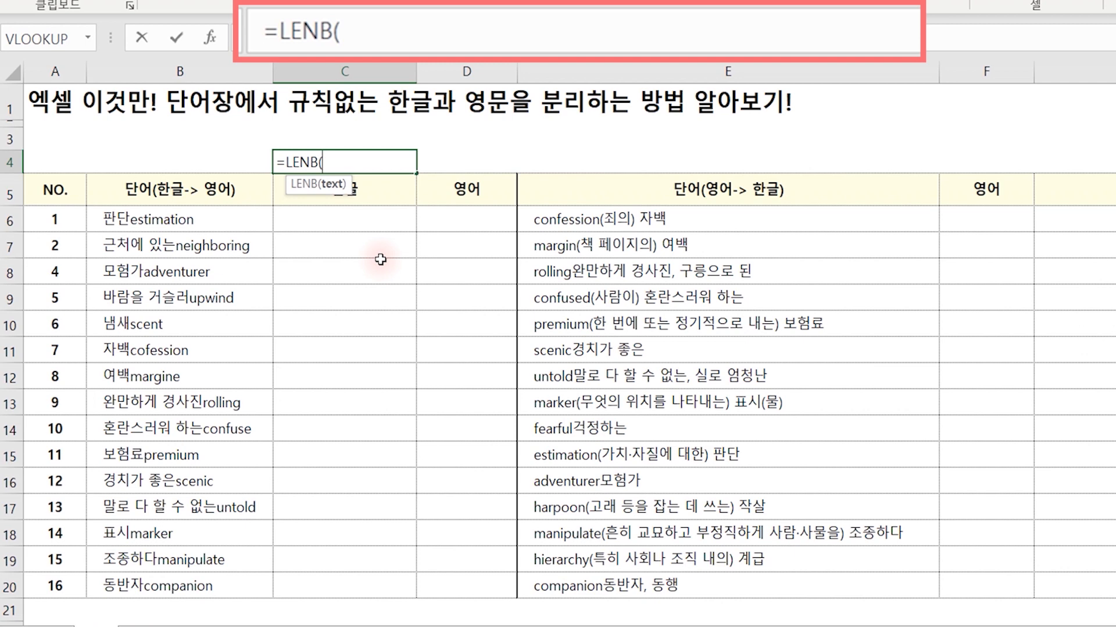
click(36, 219)
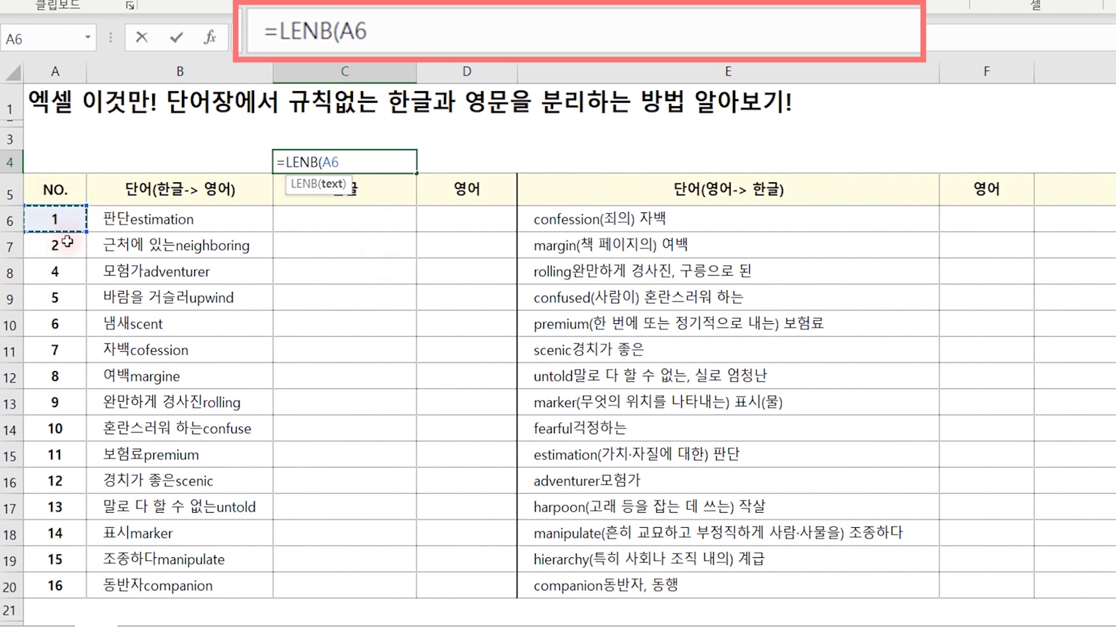
text())
key(Return)
key(Up)
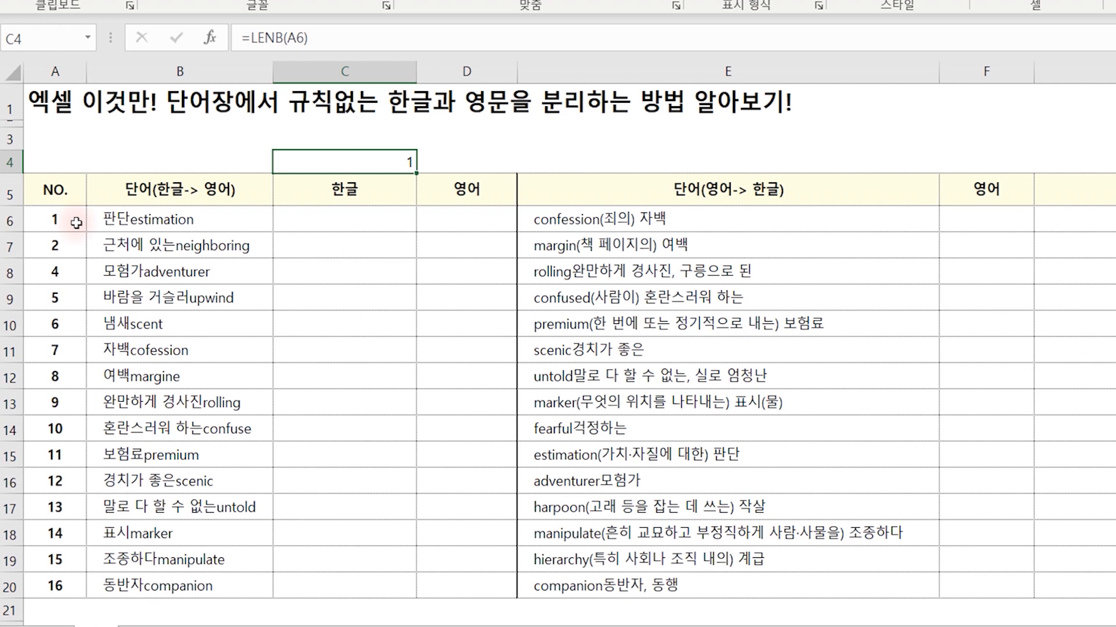
Enter the Korean character 가 in cell B4 as a sample for the byte test.
key(Left)
text(가)
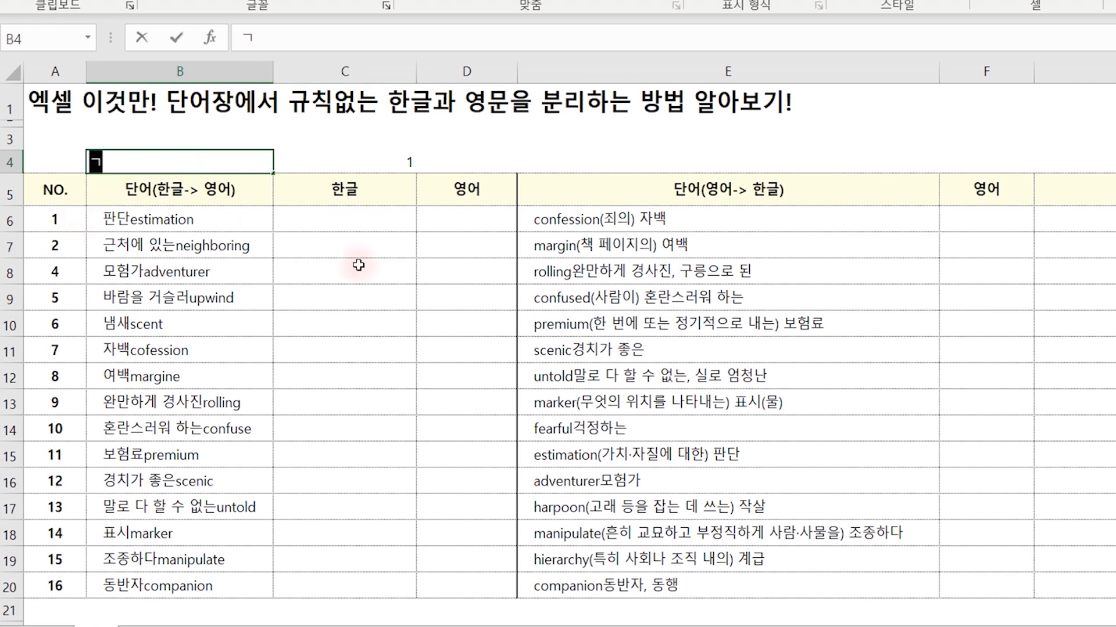
key(Return)
key(Up)
Replace the formula in C4 with =LENB(B4) to count the bytes of the sample cell.
key(Right)
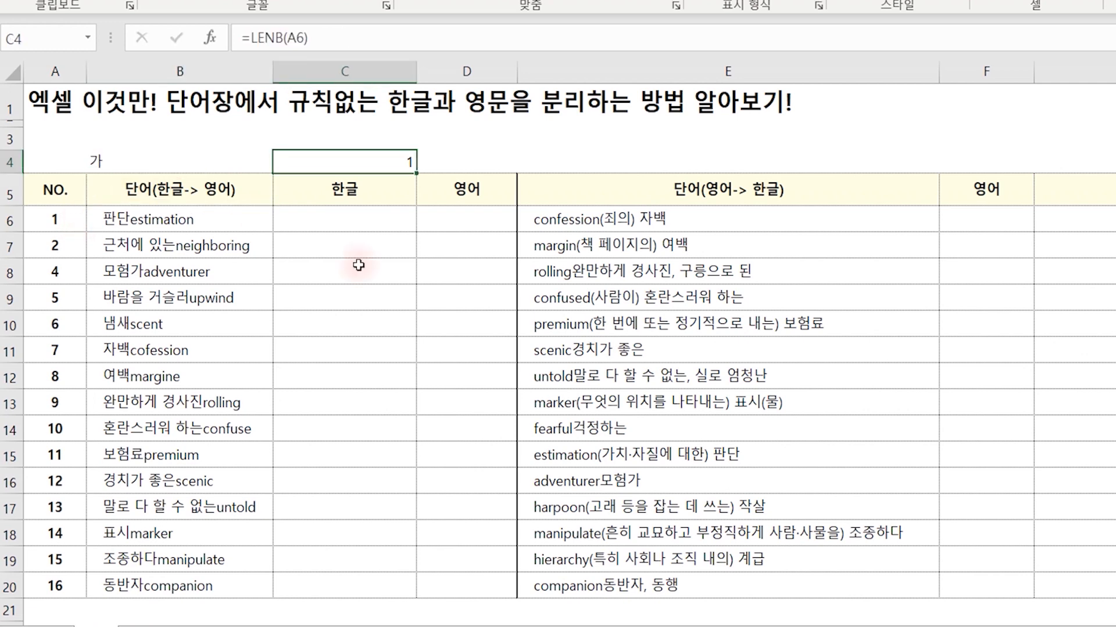
text(=LENB()
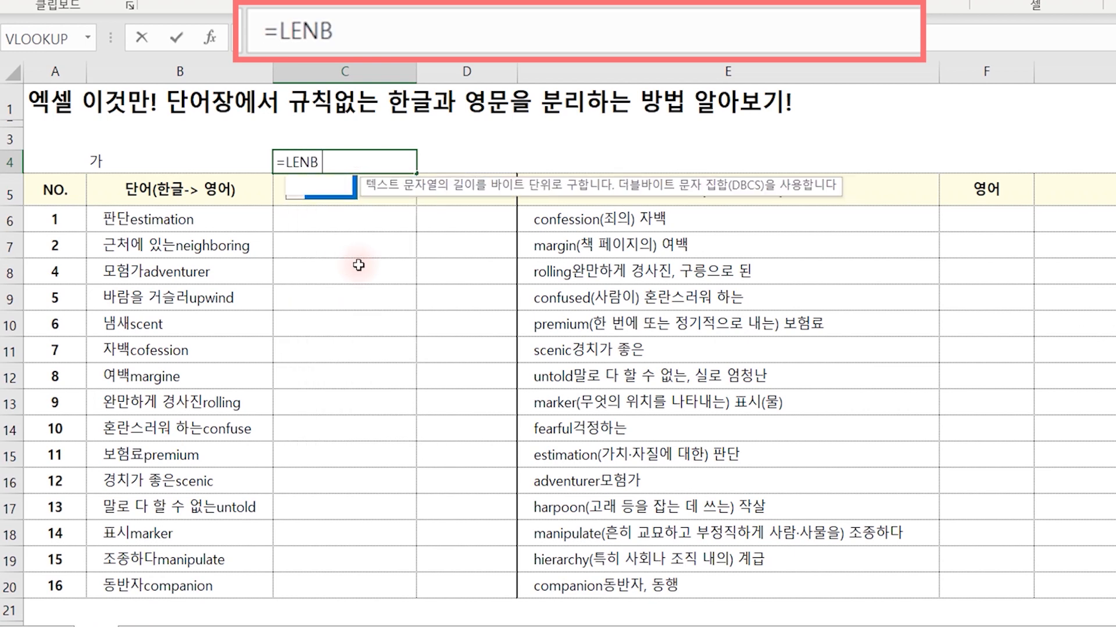
key(Left)
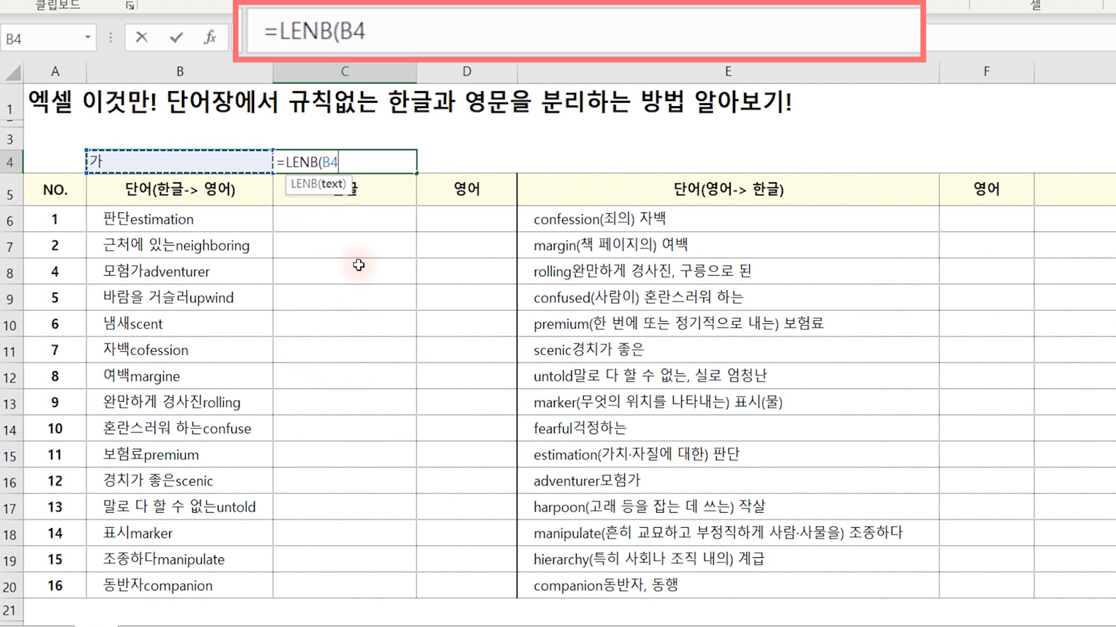
text())
key(Return)
key(Up)
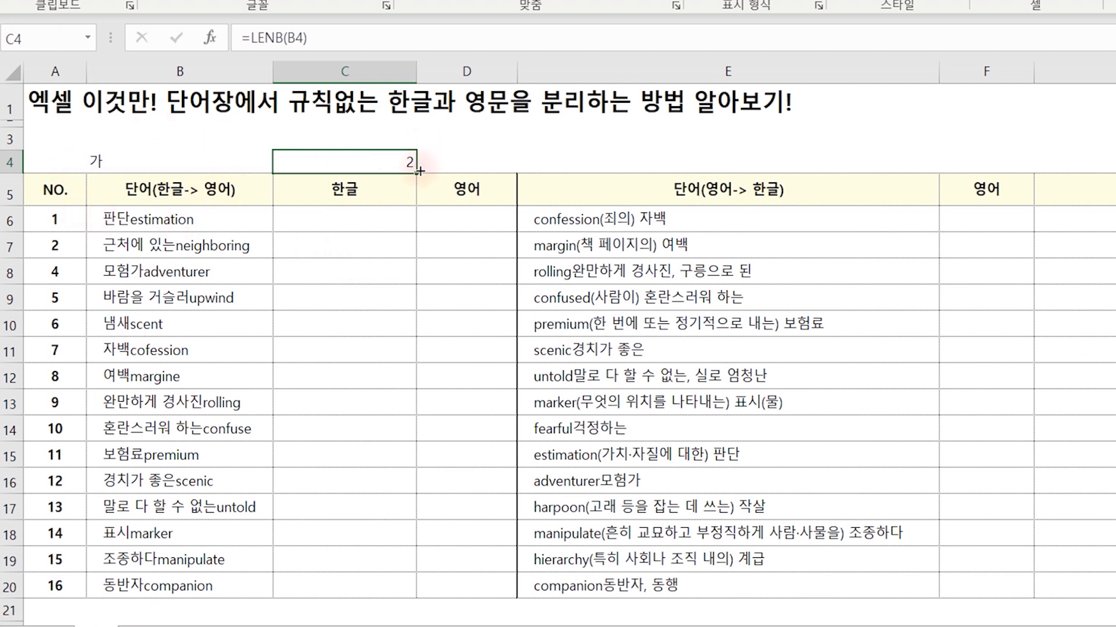
Replace the sample in B4 with an opening parenthesis to test its byte length.
click(238, 161)
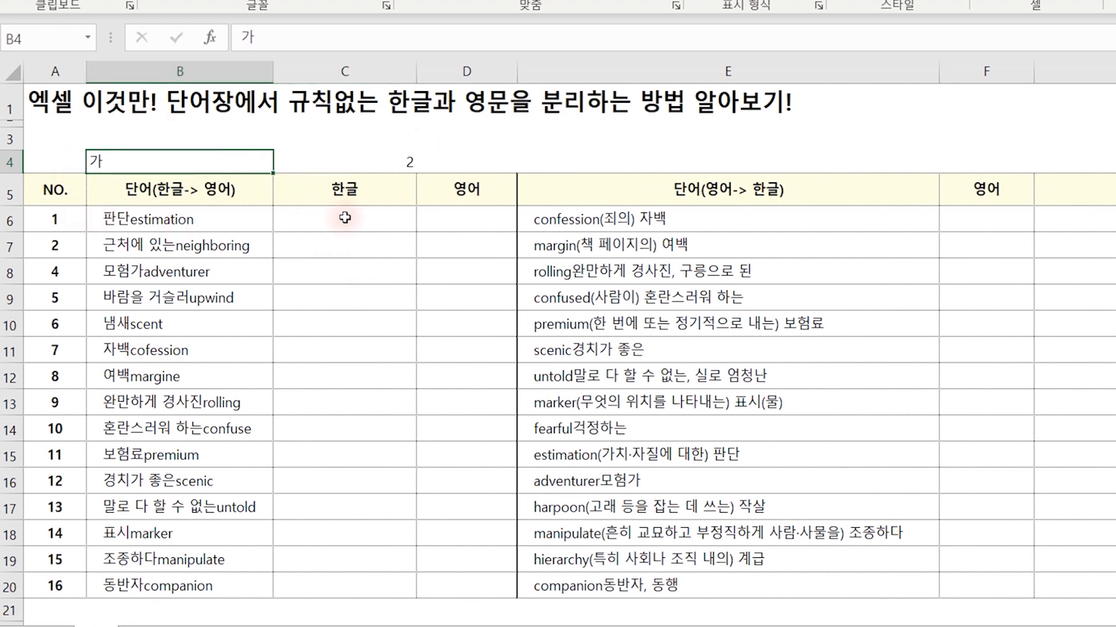
text(()
key(Return)
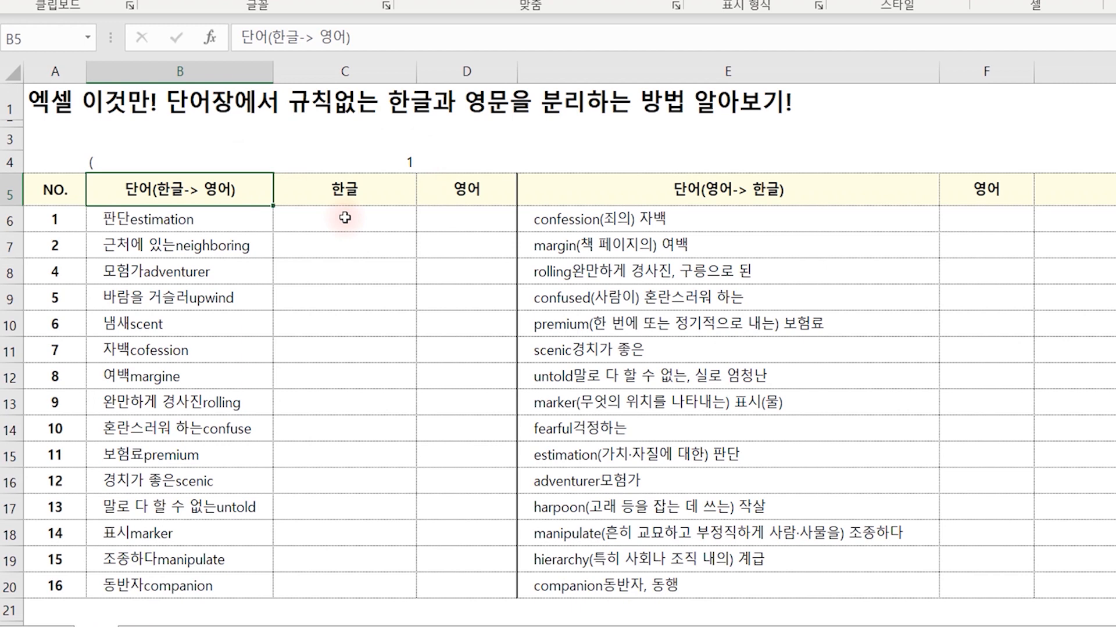
Replace the parenthesis in B4 with a single space and check its byte length in C4.
key(Up)
key(BackSpace)
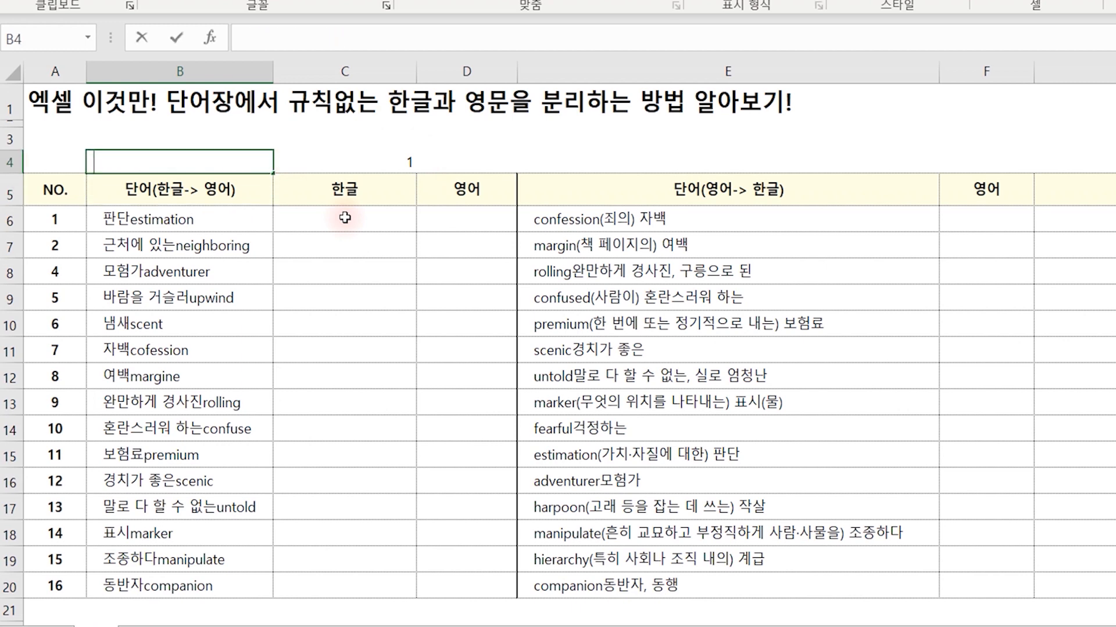
key(Return)
key(Up)
key(Right)
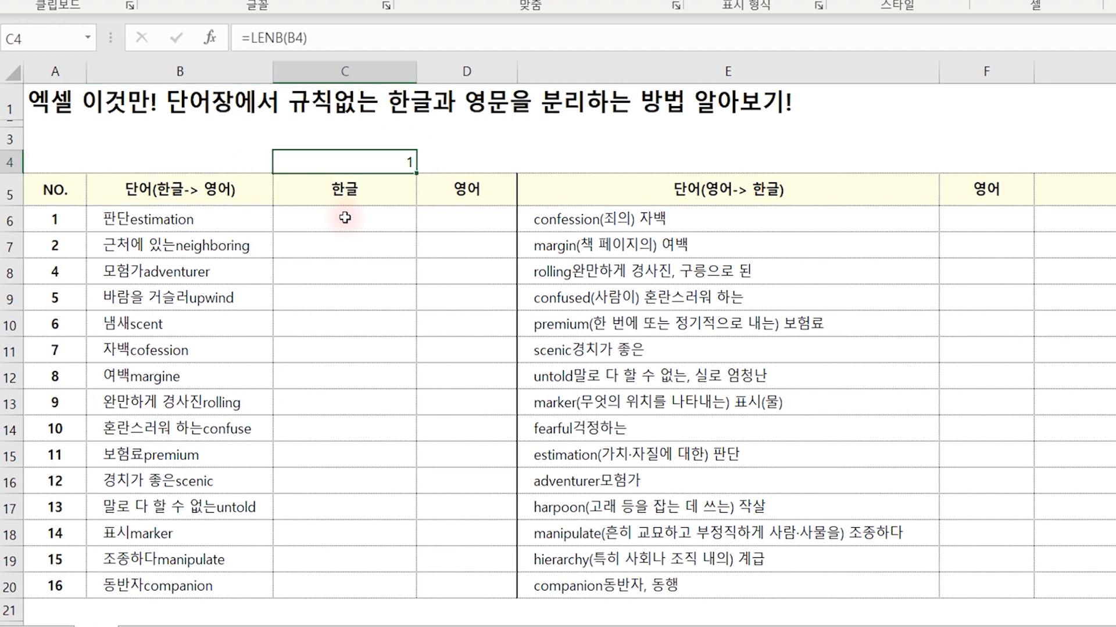
Enter a comma in B4 and check its byte length in C4.
click(228, 164)
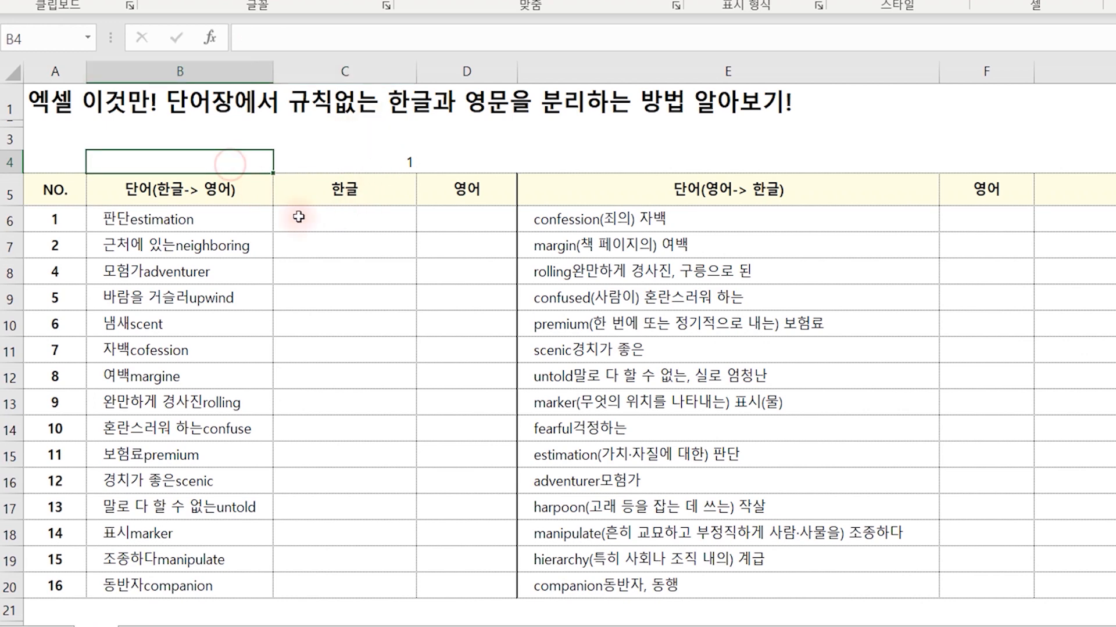
key(F2)
text(,)
key(Return)
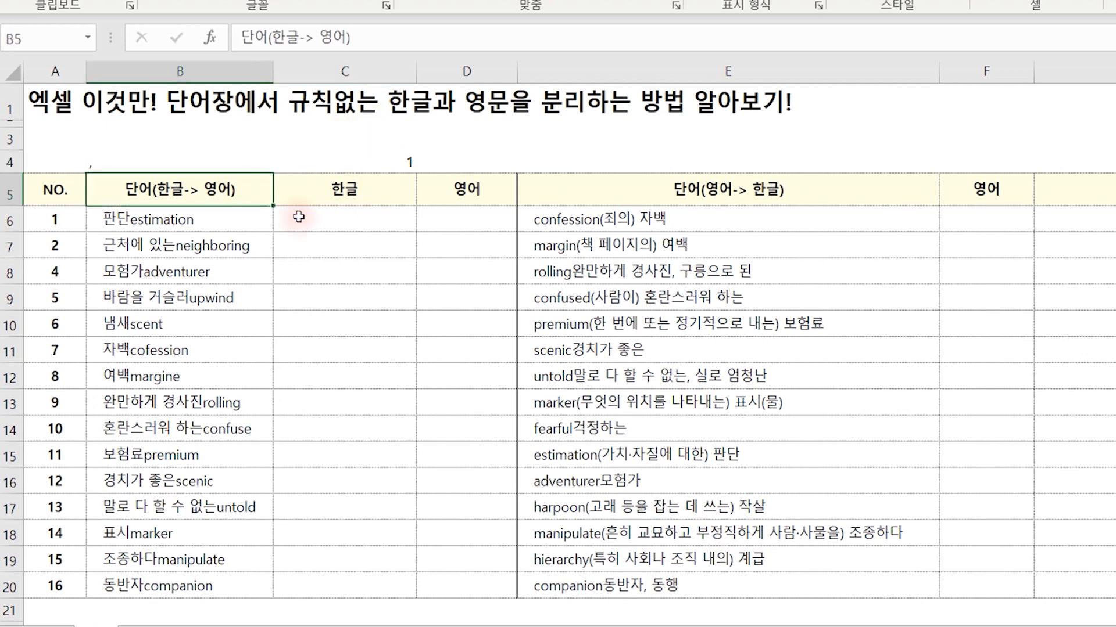
key(Up)
key(Right)
key(Left)
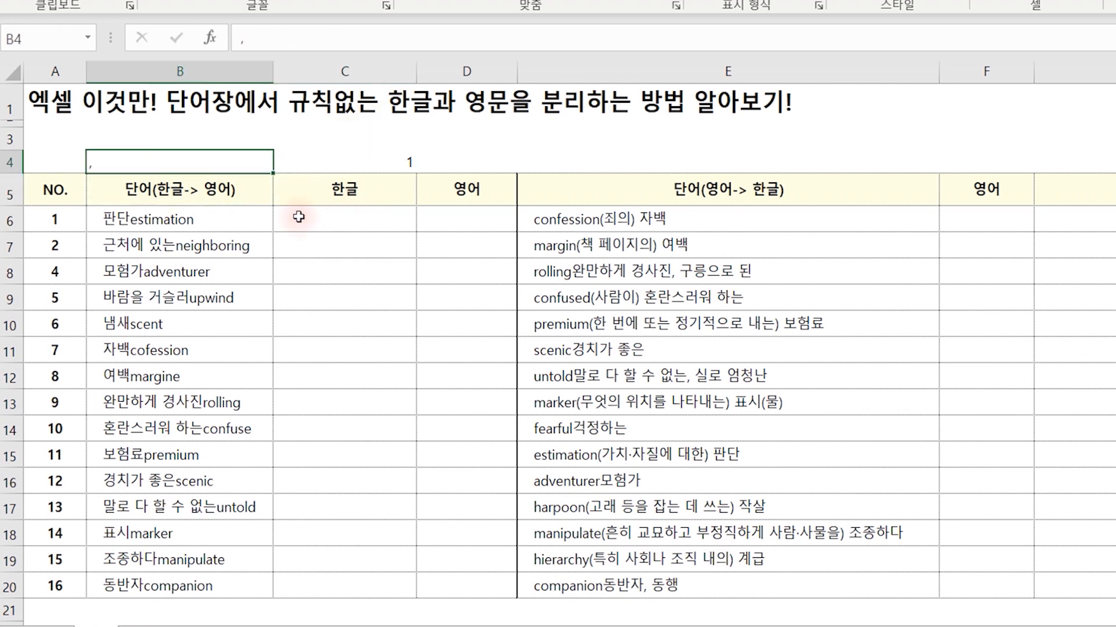
Replace the comma in B4 with 가나다라 and check its byte length in C4.
text(가나다라)
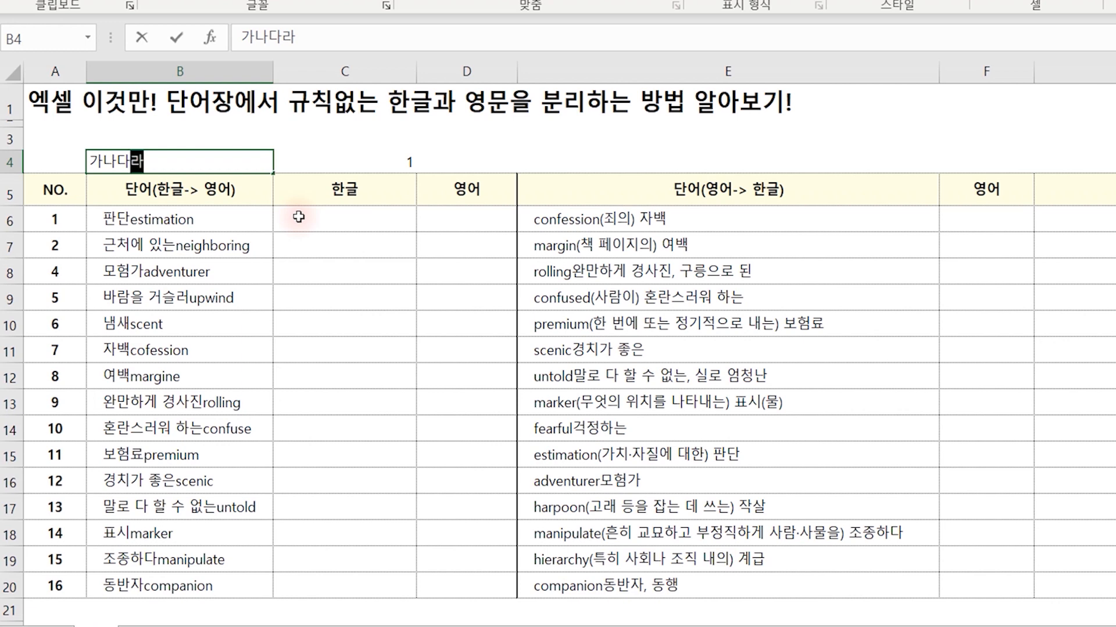
key(Return)
key(Up)
key(Right)
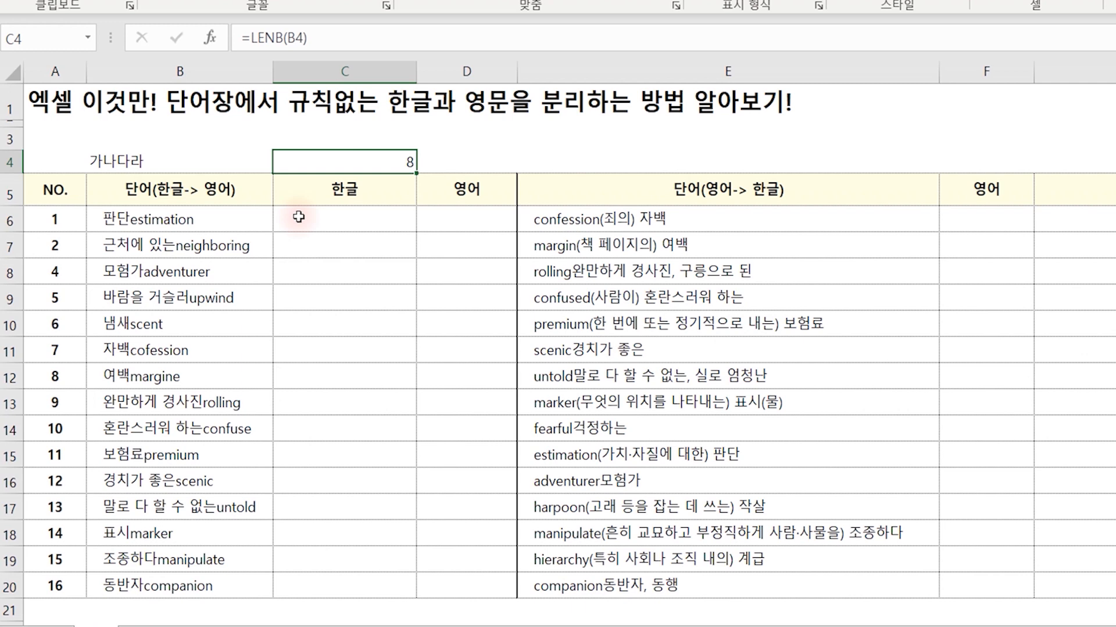
Begin the Korean extraction formula in C6 with =MID(B6,1,SUM(--(LENB(.
click(299, 216)
text(=)
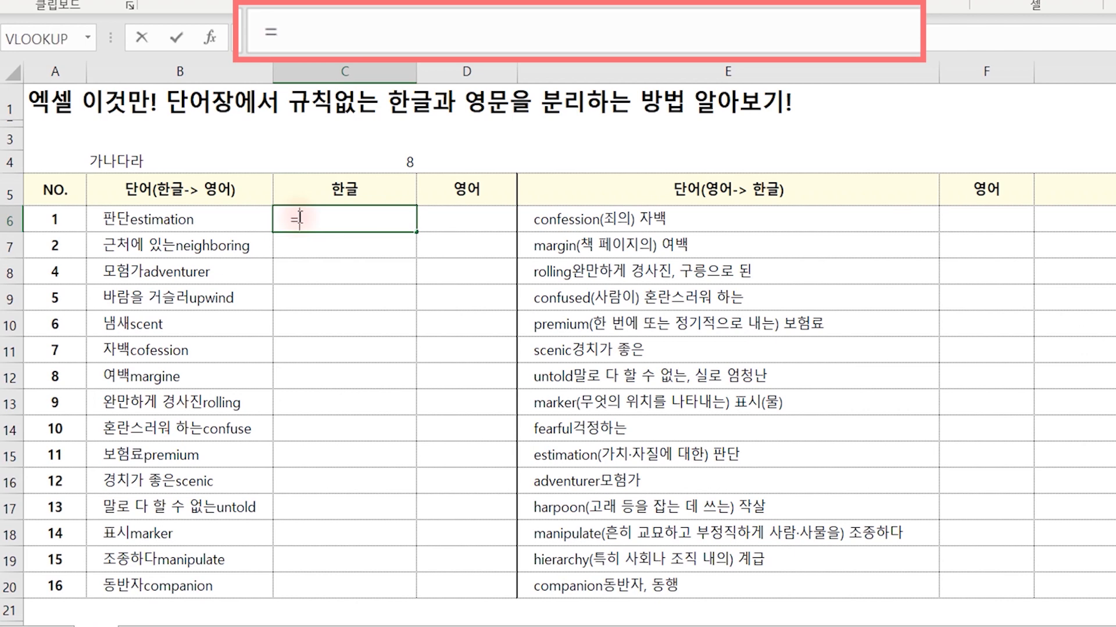
text(MID()
key(Left)
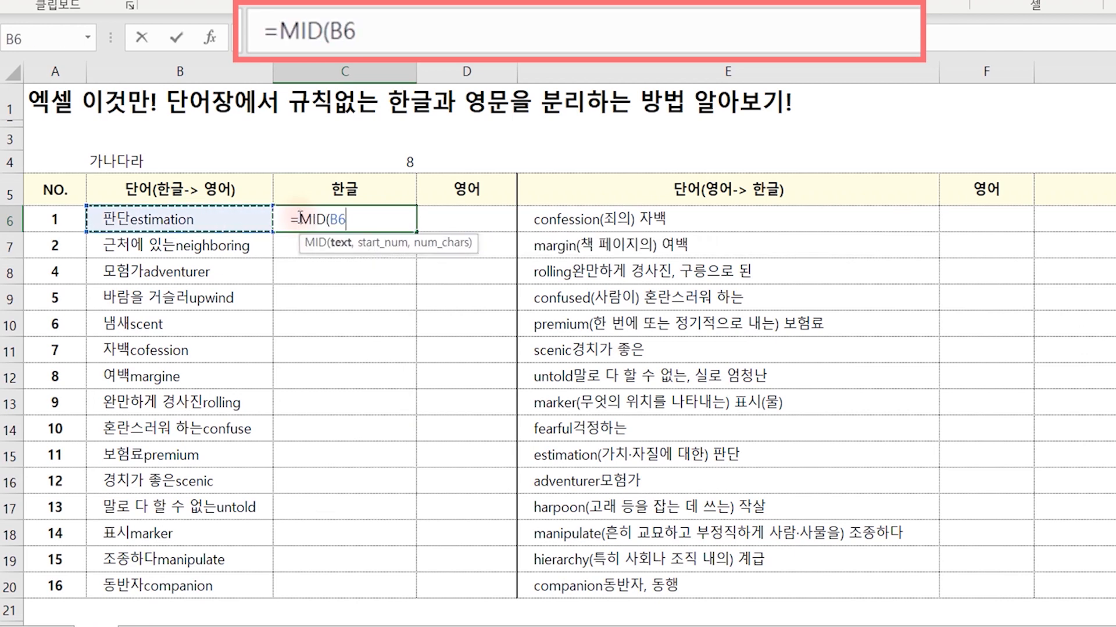
text(,1)
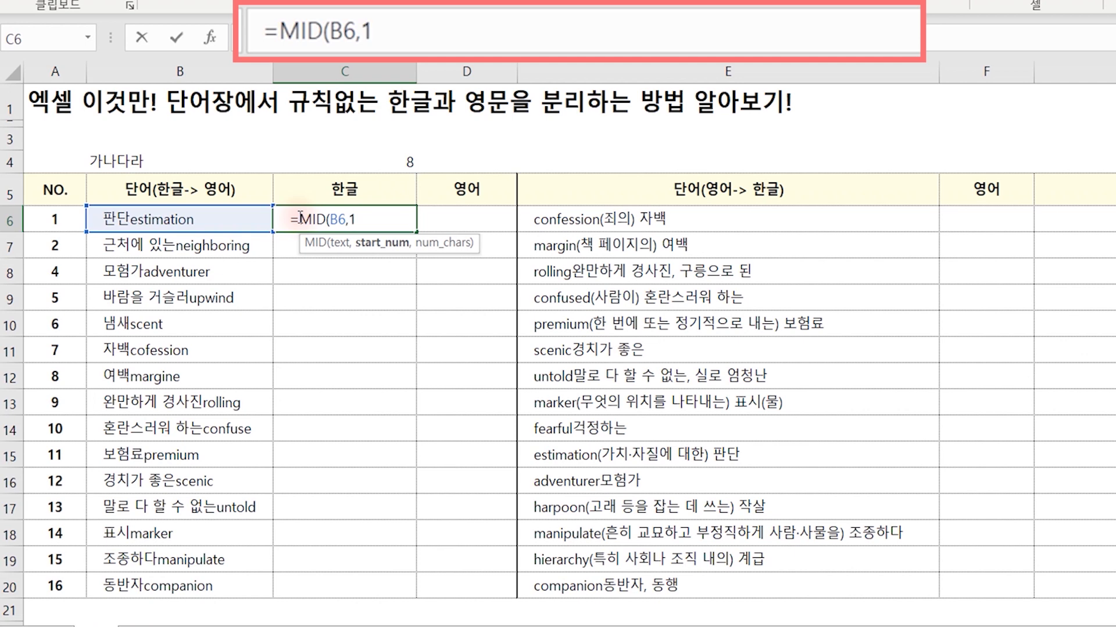
text(,SUM()
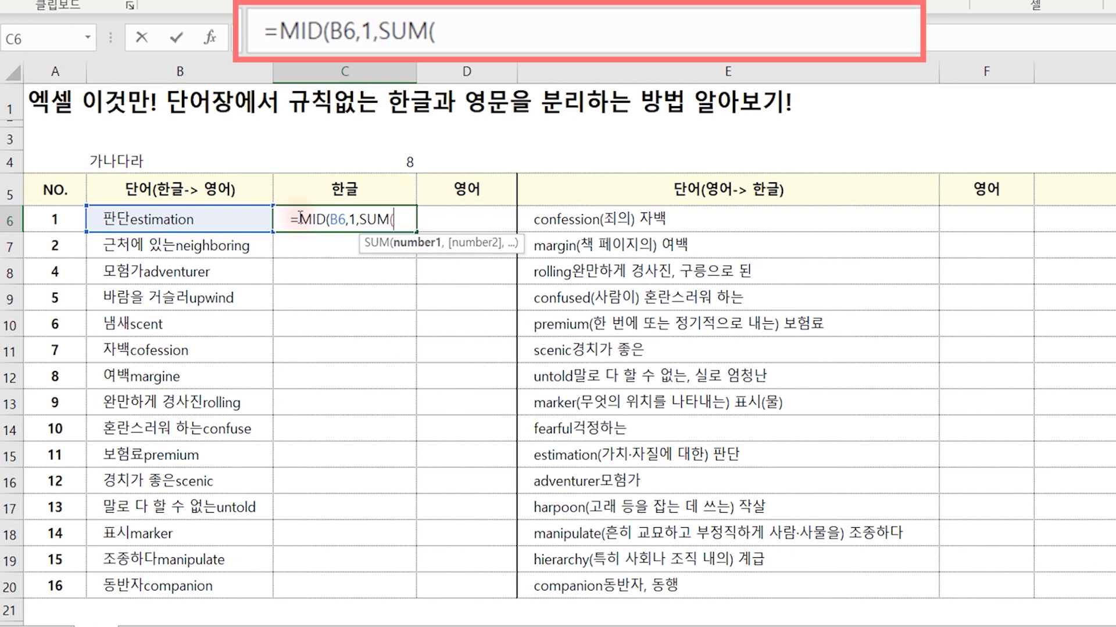
text(--(LENB)
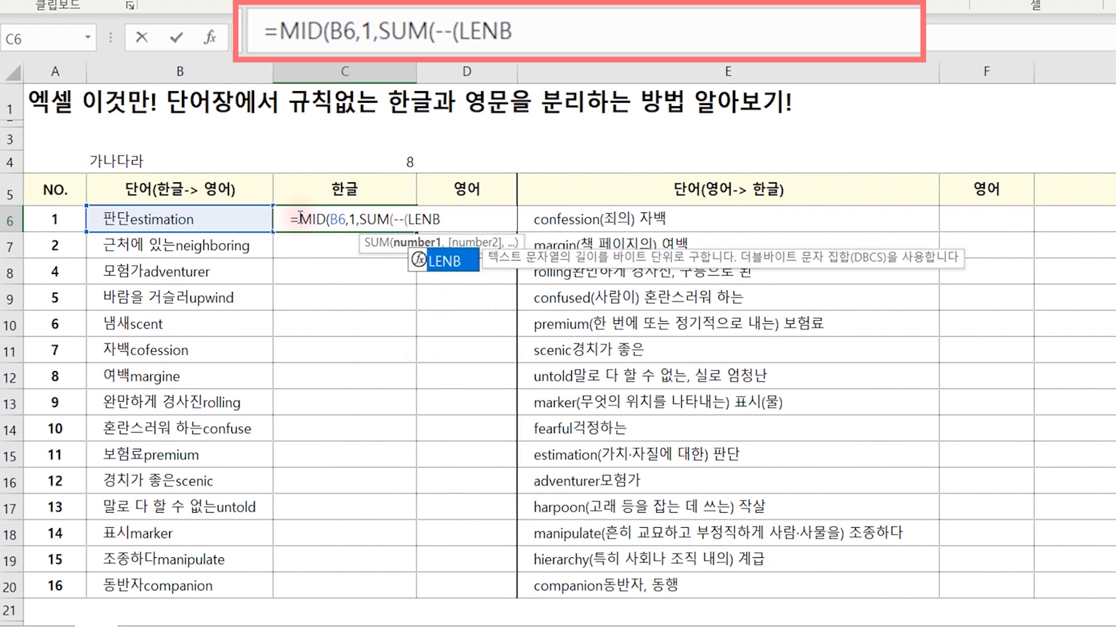
text(()
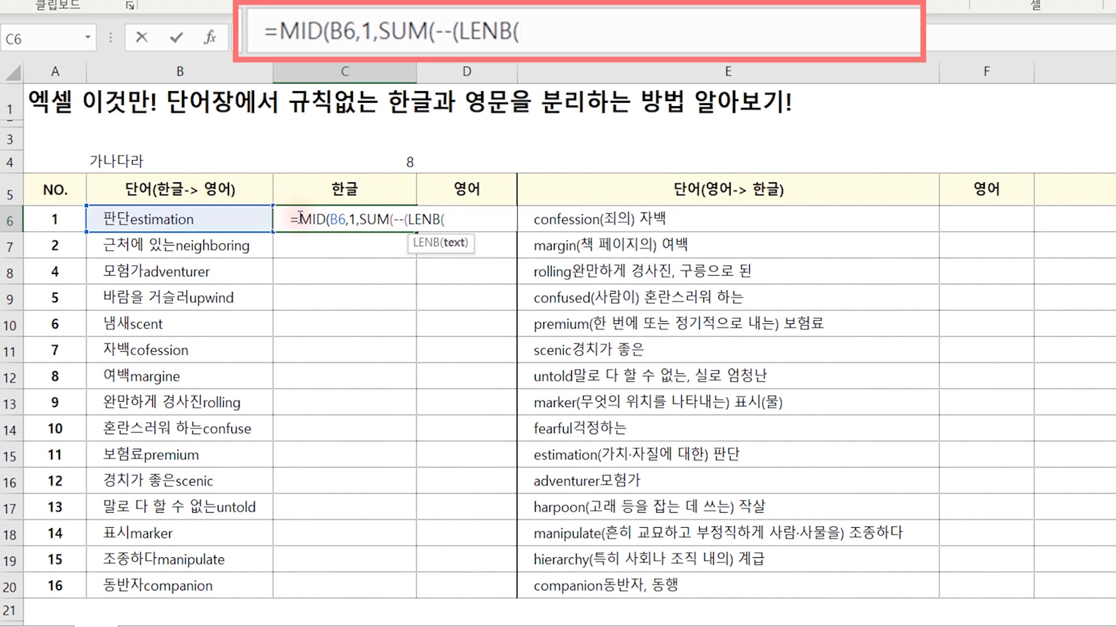
Nest MID(B6,ROW($A$1:$A$100) inside the LENB function in C6, using absolute references for the row range.
text(MID()
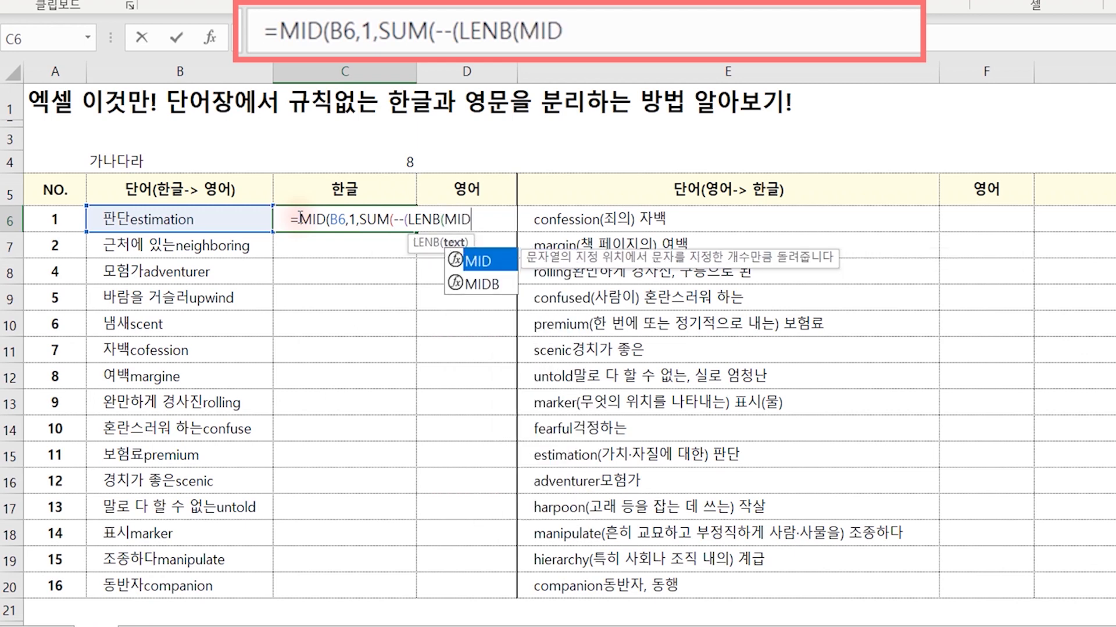
click(168, 219)
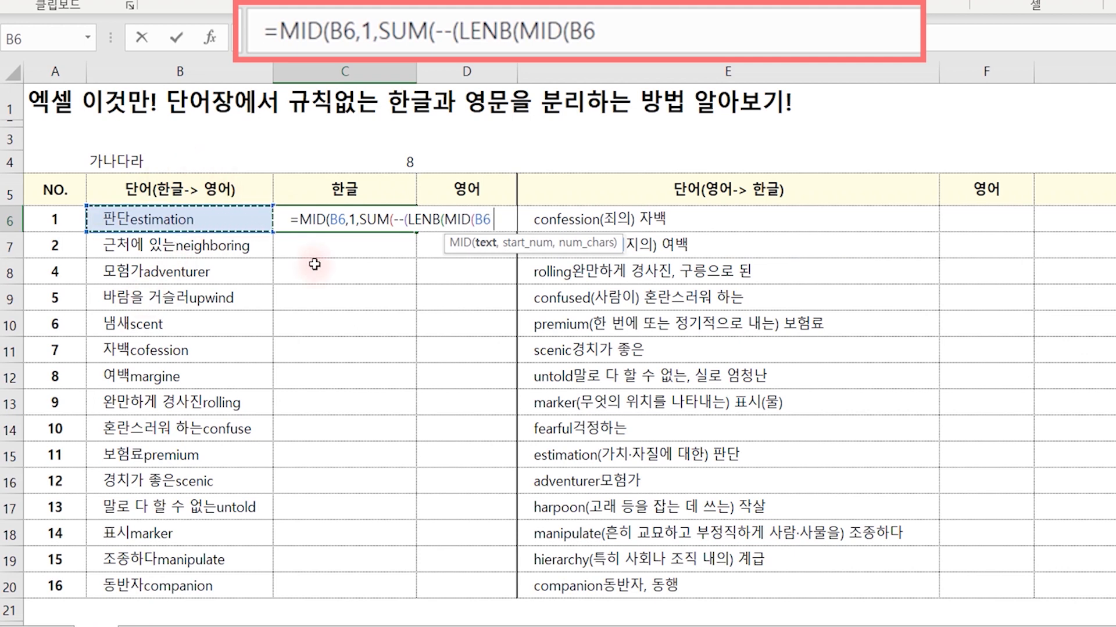
text(,ROW)
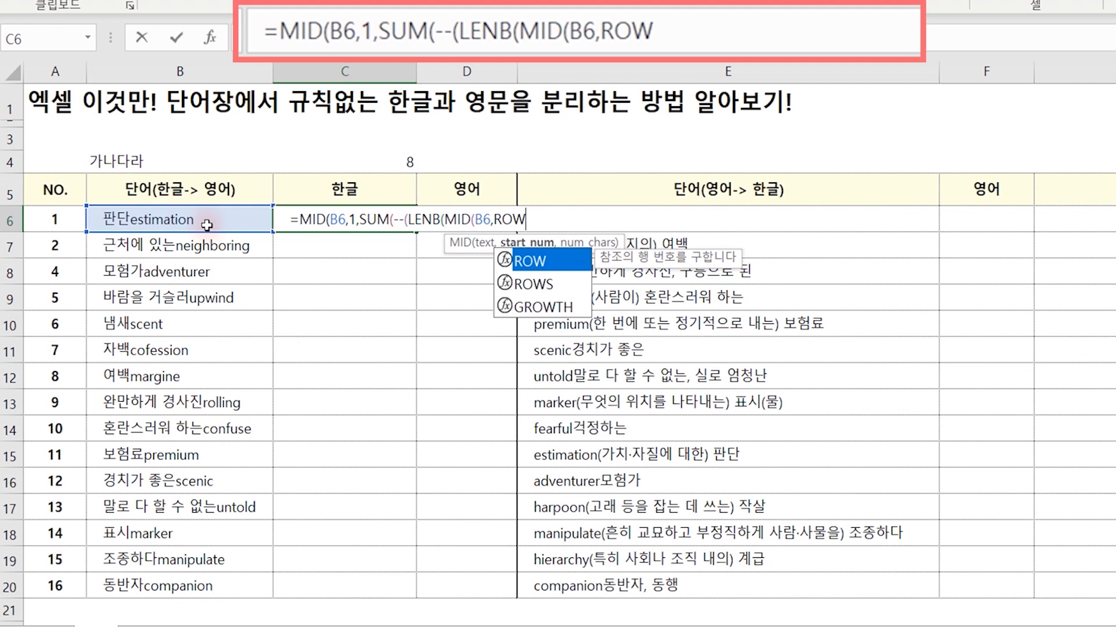
text((A1)
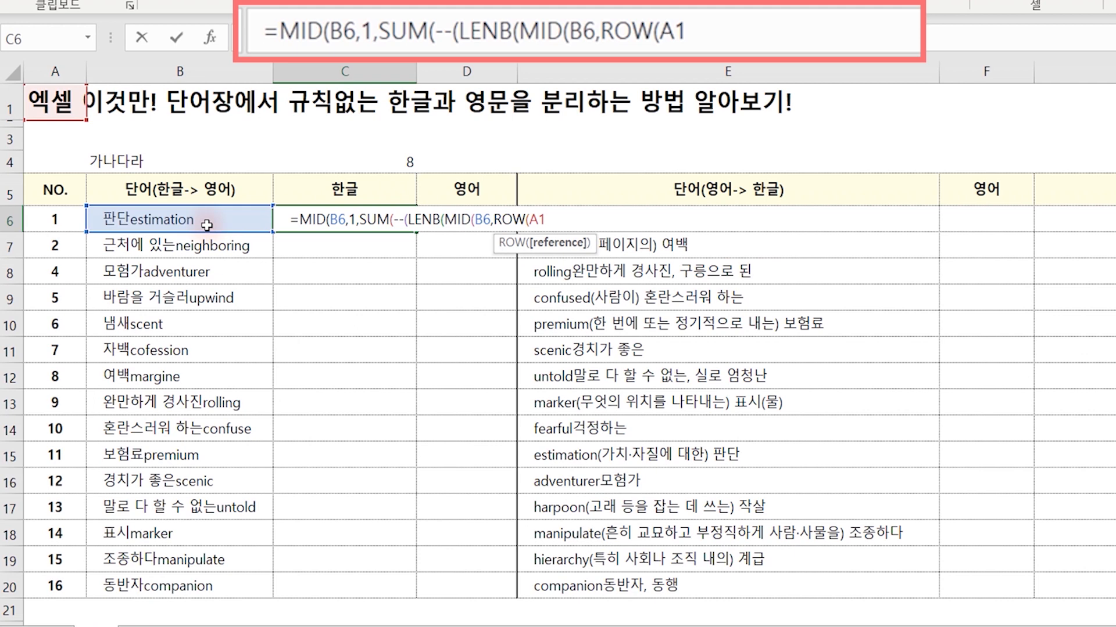
text(:A100)
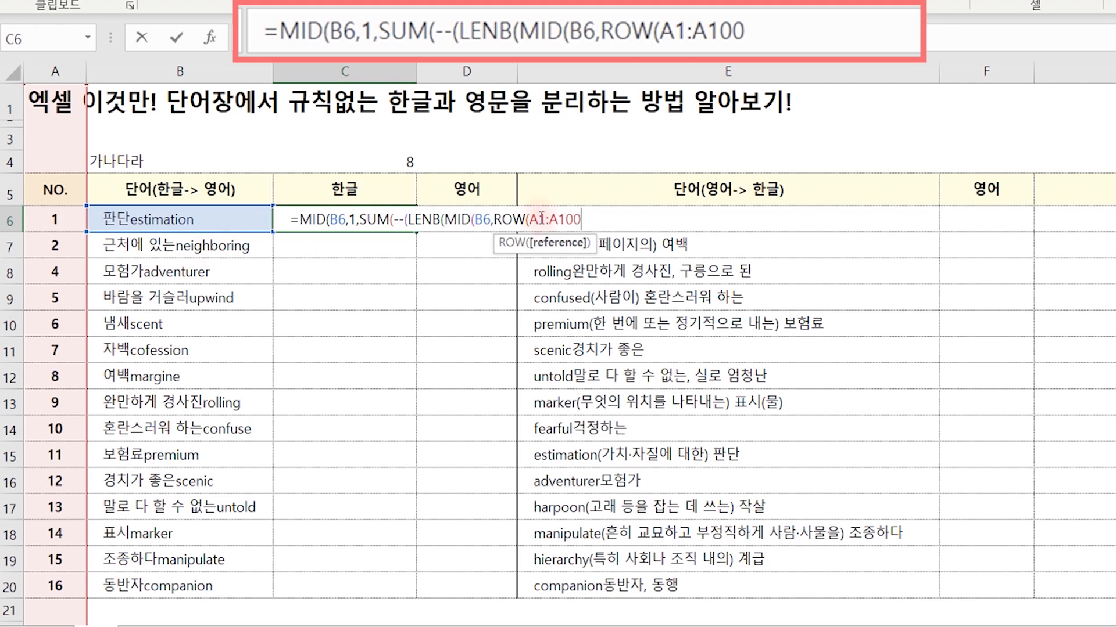
drag(539, 218, 569, 219)
key(F4)
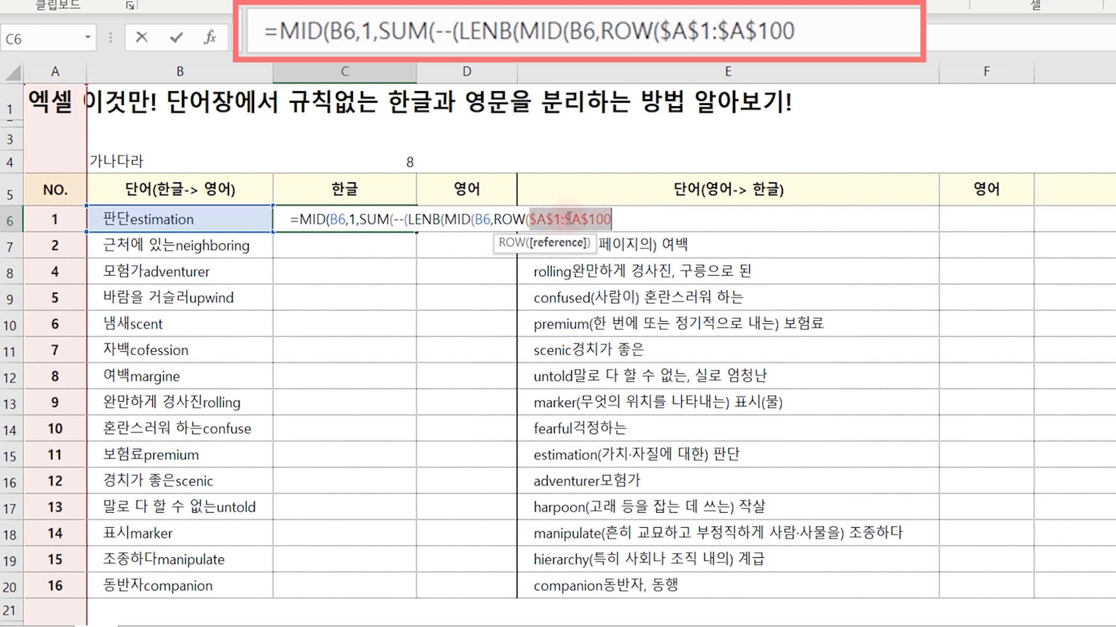
click(621, 219)
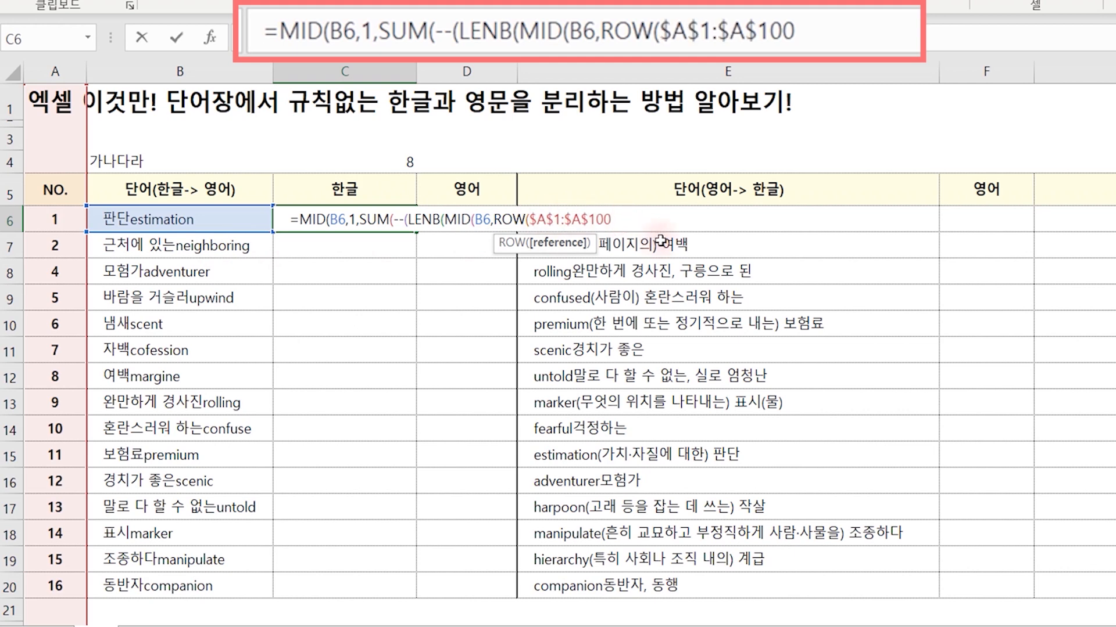
text())
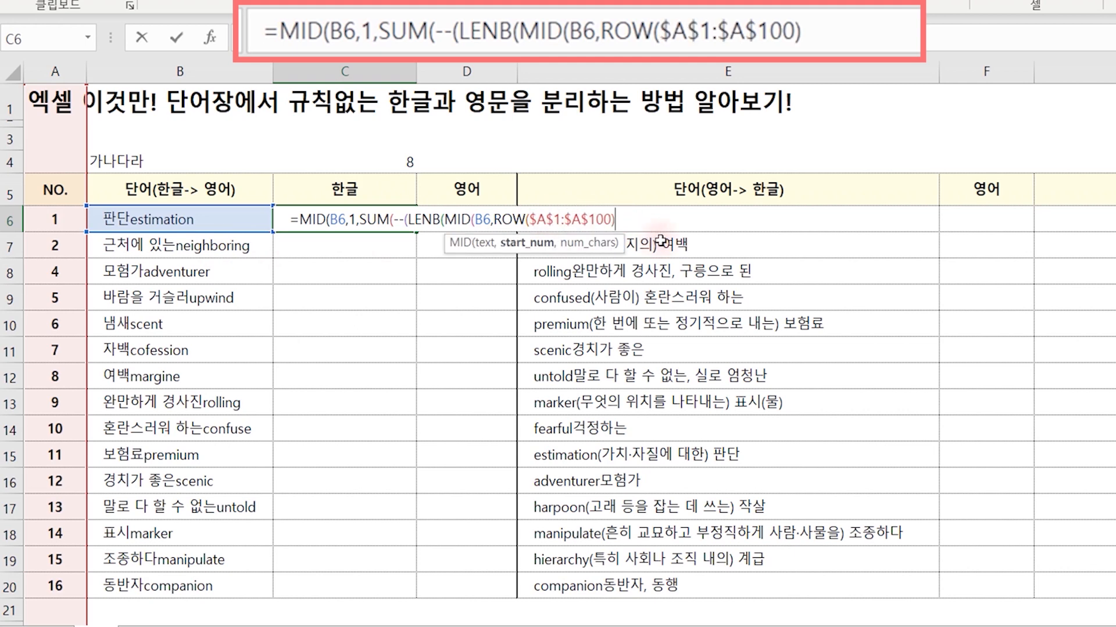
Complete the C6 formula with ,1))=2))) so it counts two-byte characters one at a time, and enter it.
text(,)
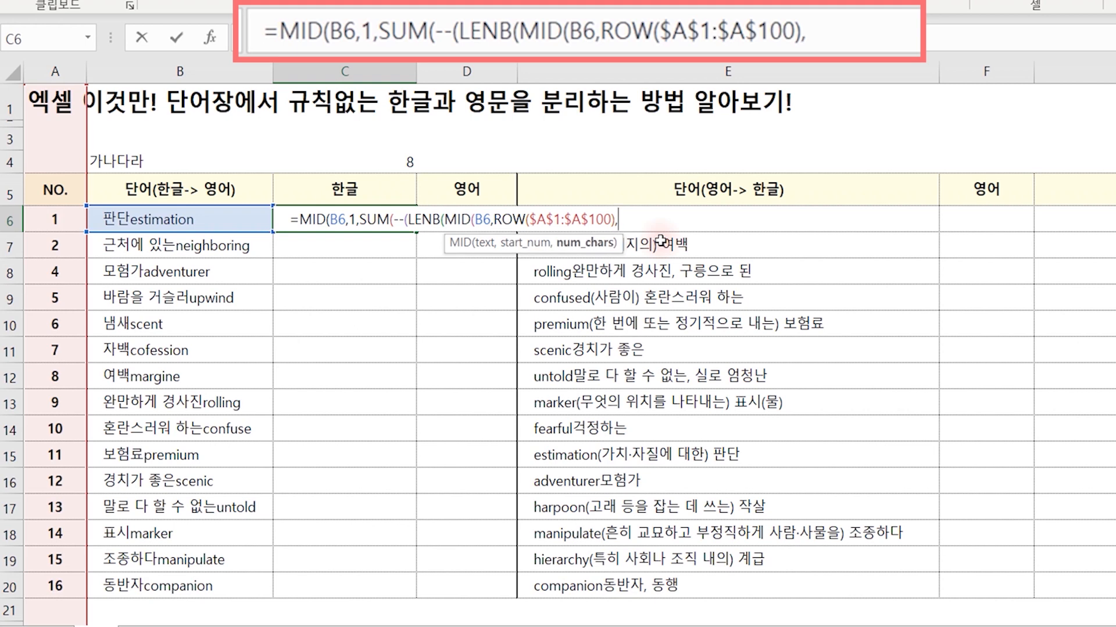
text(1)
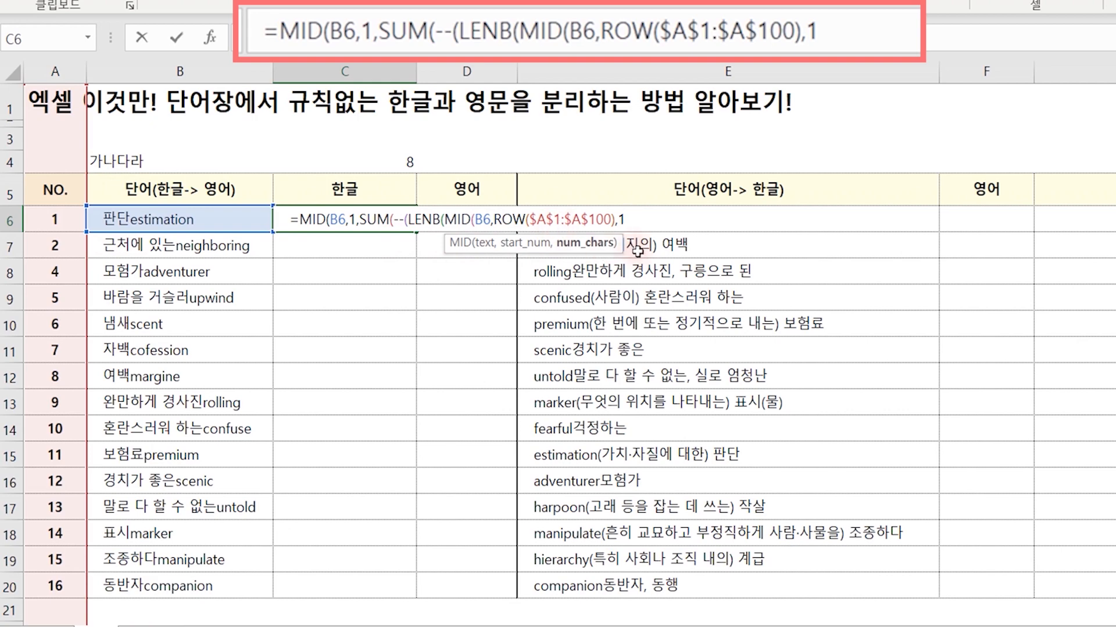
text())
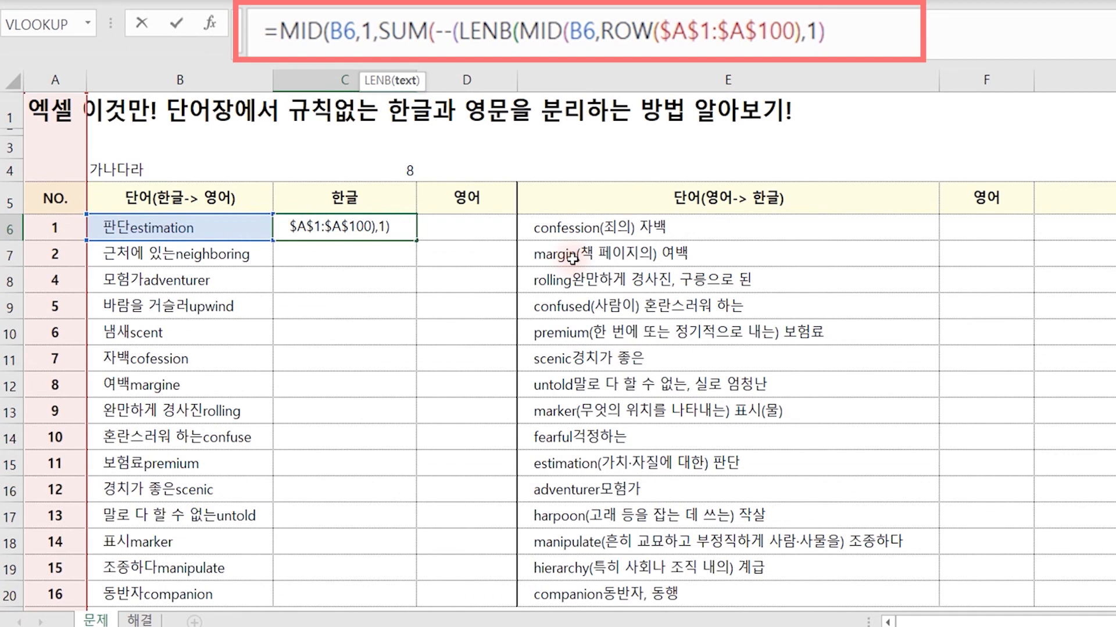
text()=2)
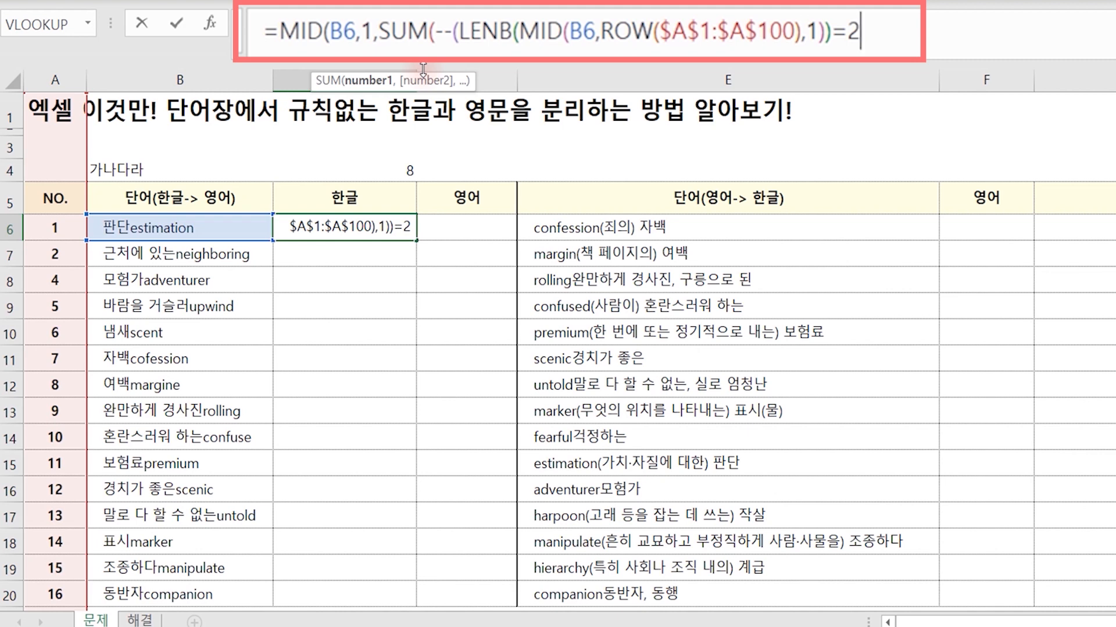
text())))
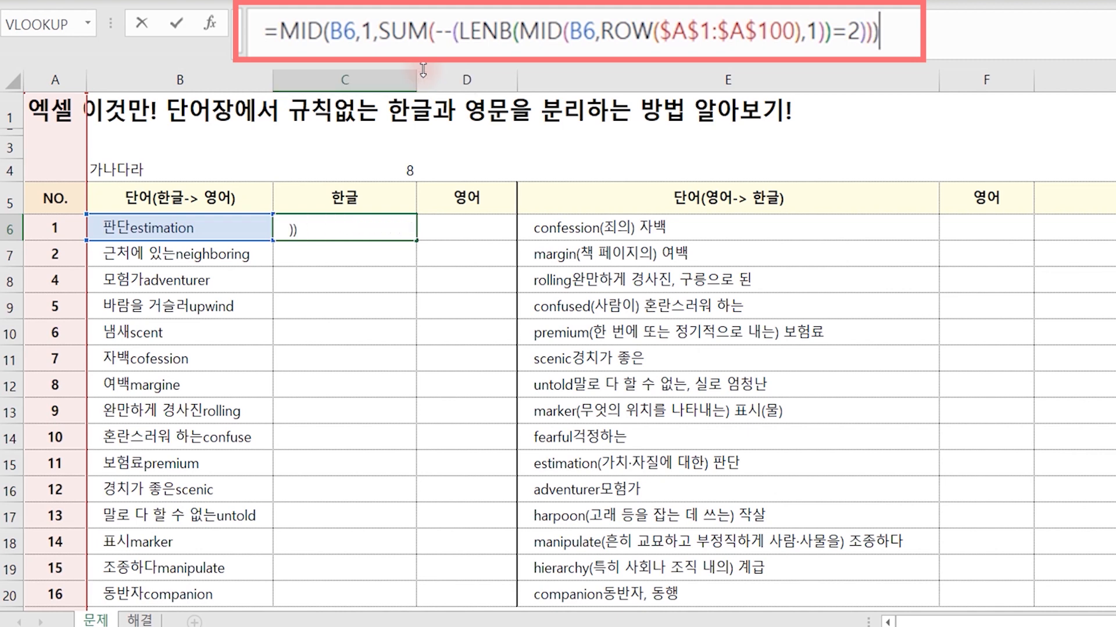
key(ctrl+Return)
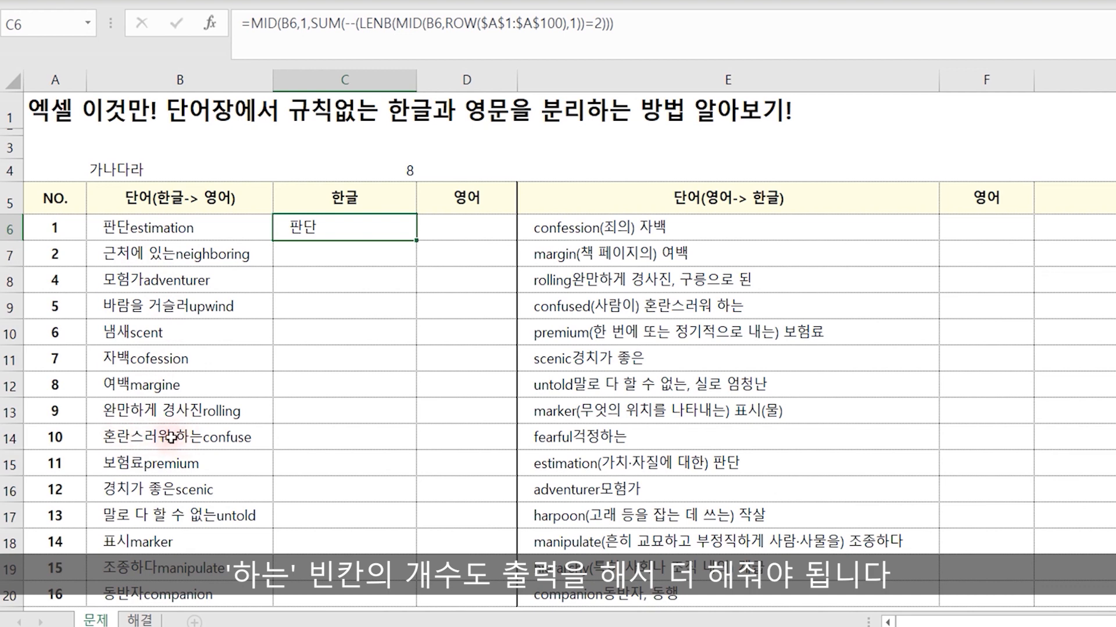
Reopen the C6 formula and replace its final closing parenthesis with +SUM(--(MID(B6,ROW(A1:A100).
click(720, 36)
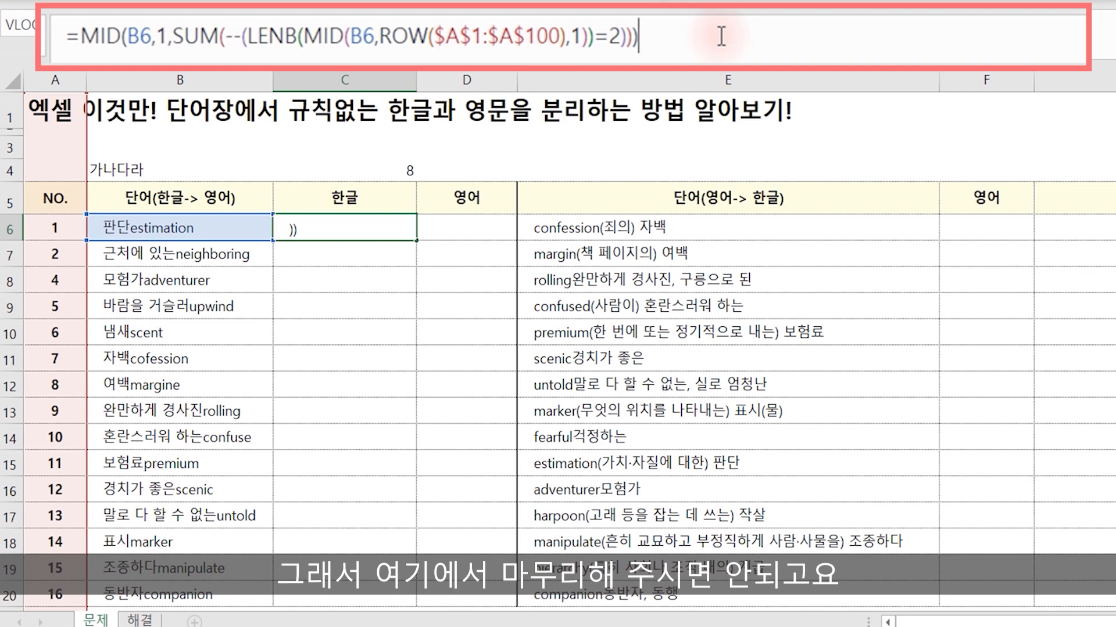
key(BackSpace)
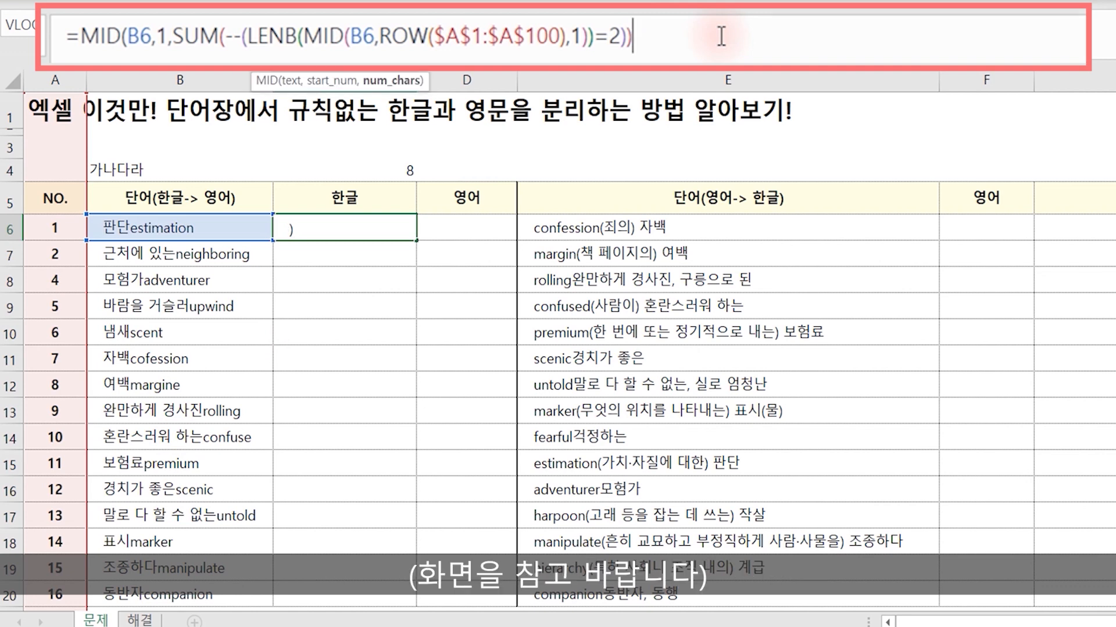
text(+SUM()
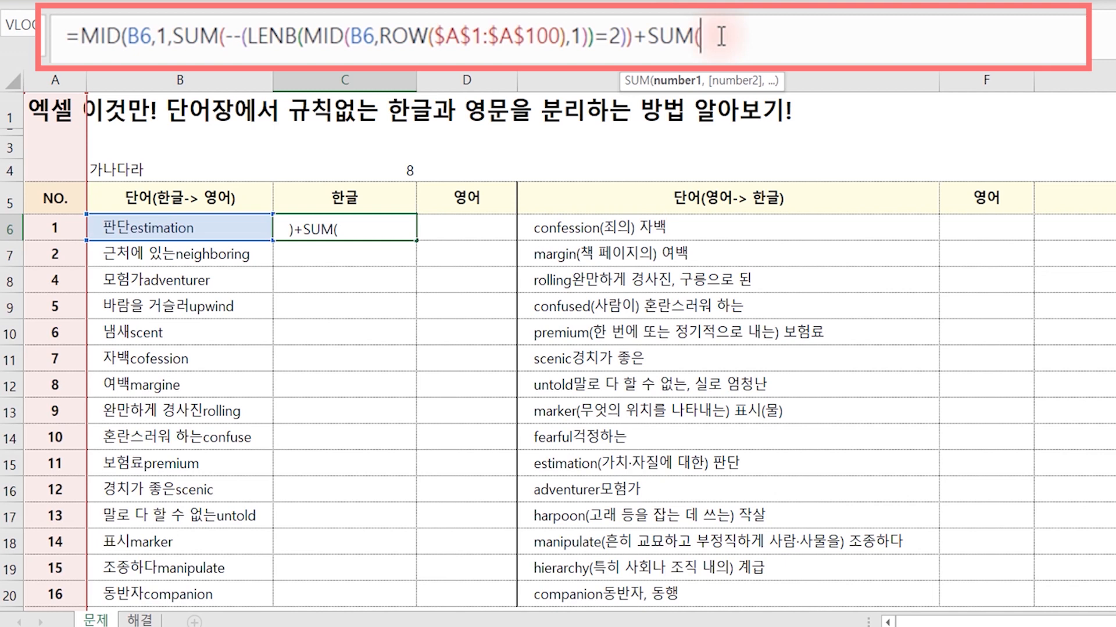
text(--(MID()
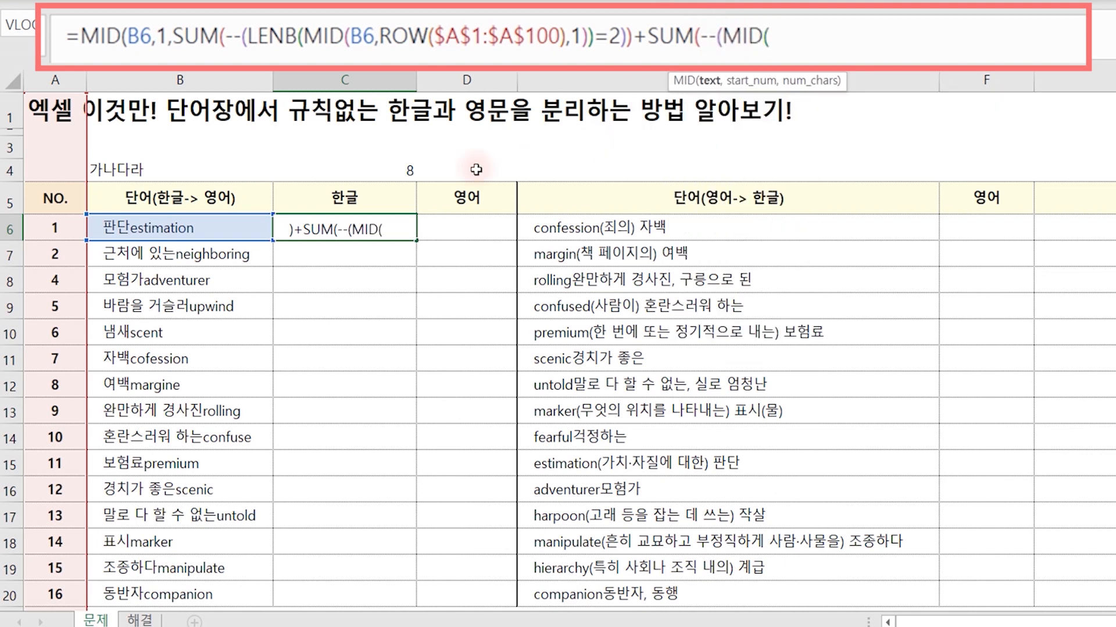
click(199, 226)
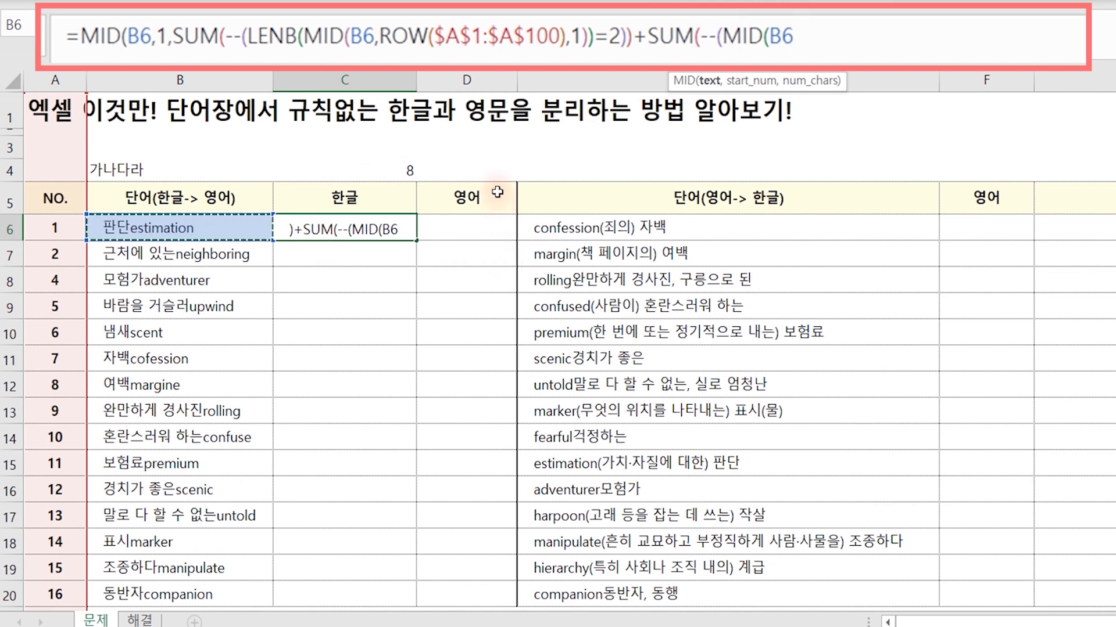
text(,ROW()
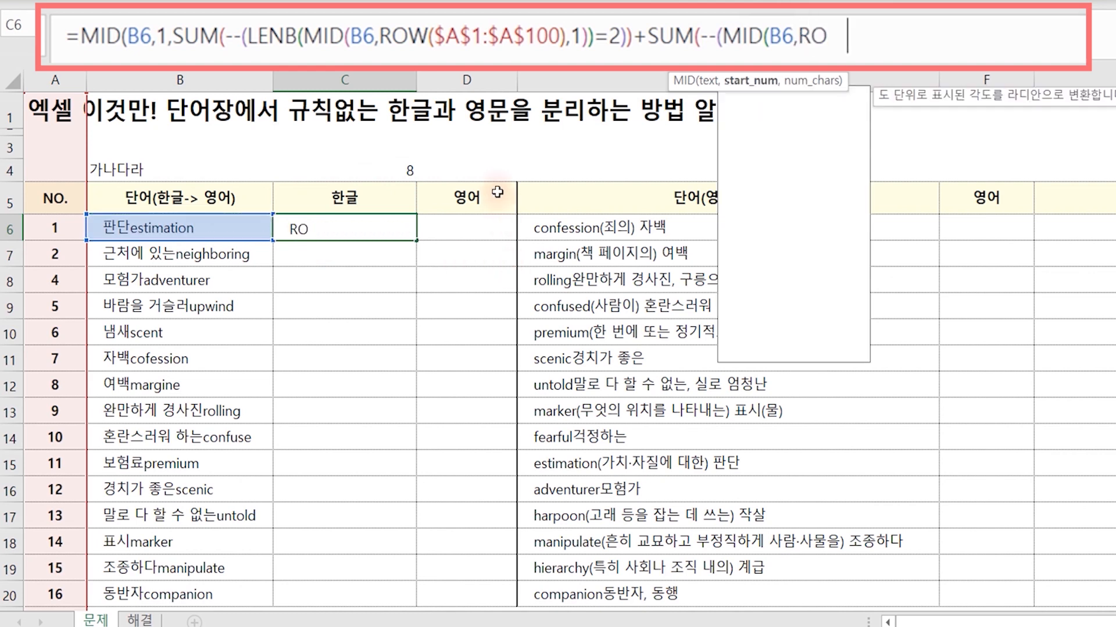
text(A1)
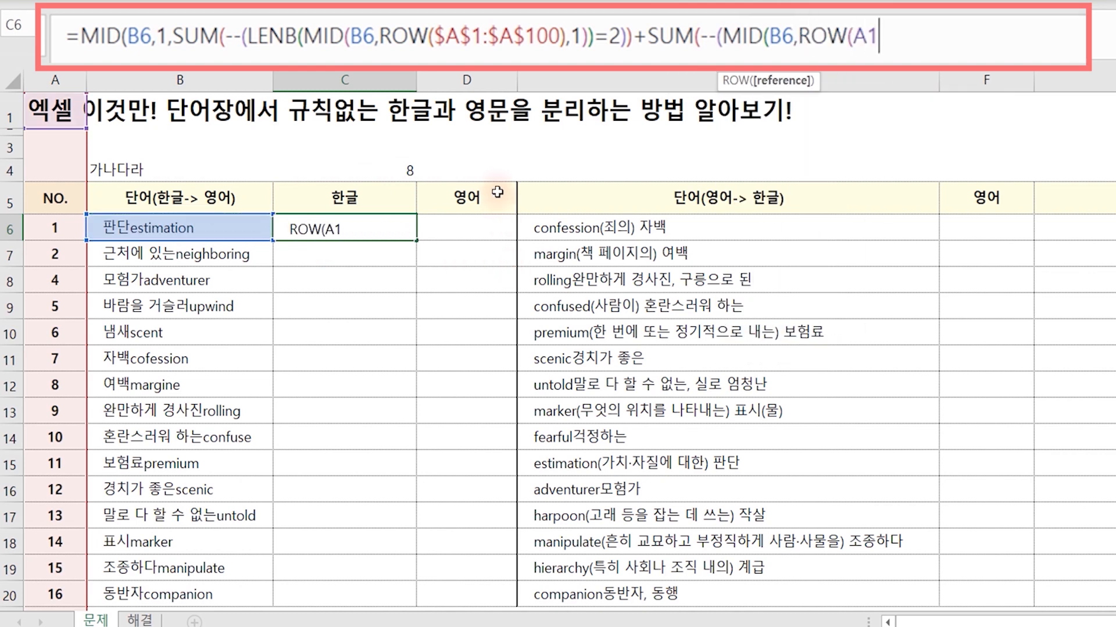
text(:A100)
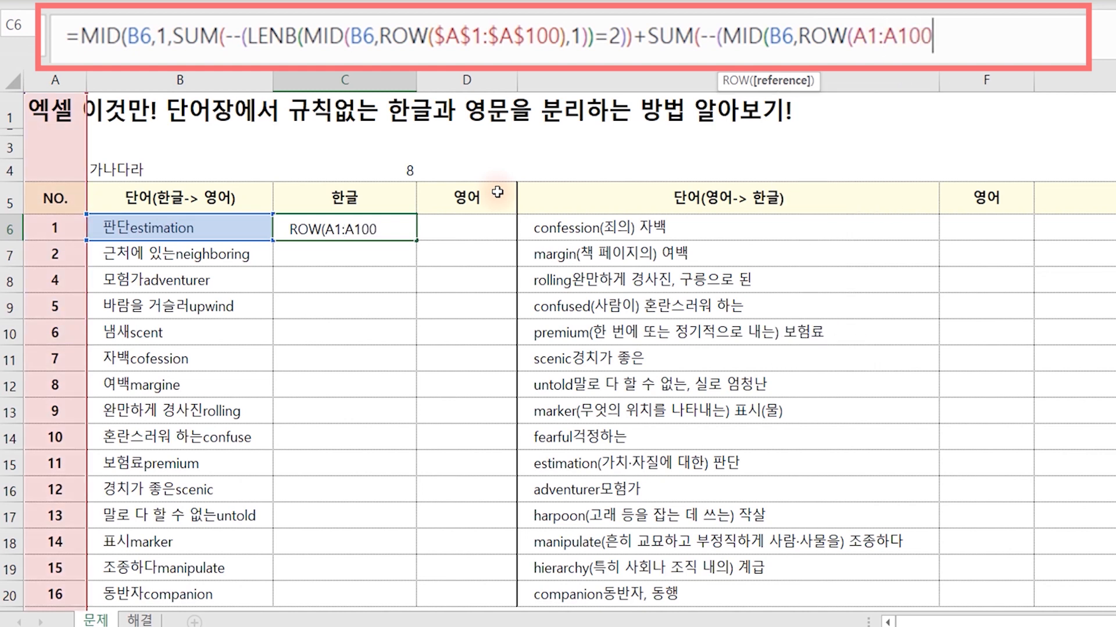
text())
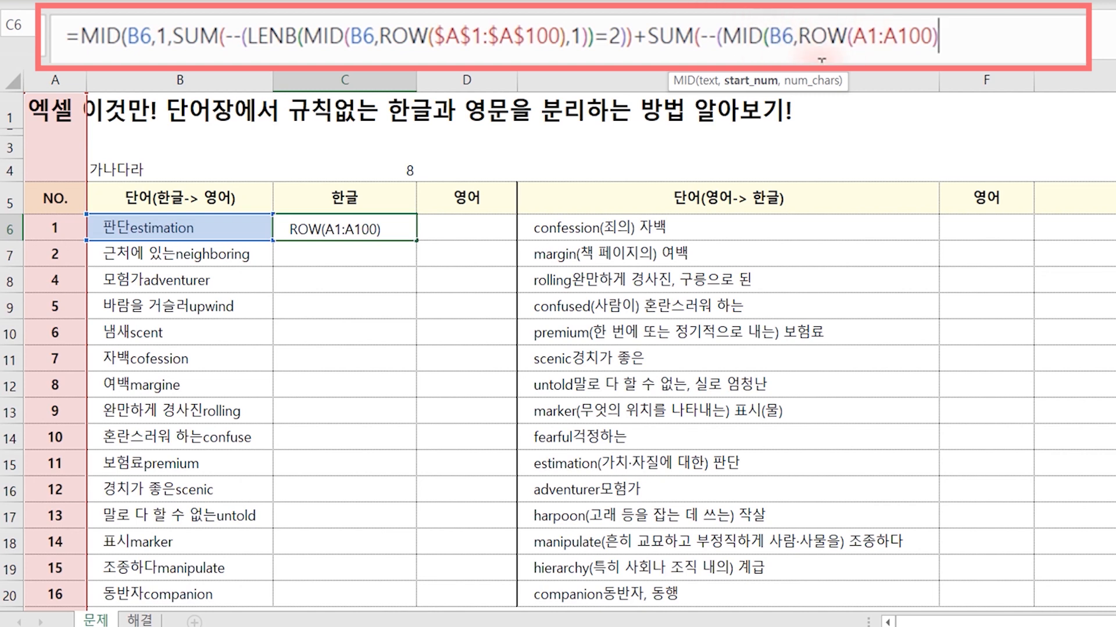
Make the second ROW range absolute as $A$1:$A$100 in the C6 formula, finish it with ,1)=" "))), and enter it.
drag(852, 38, 934, 41)
key(F4)
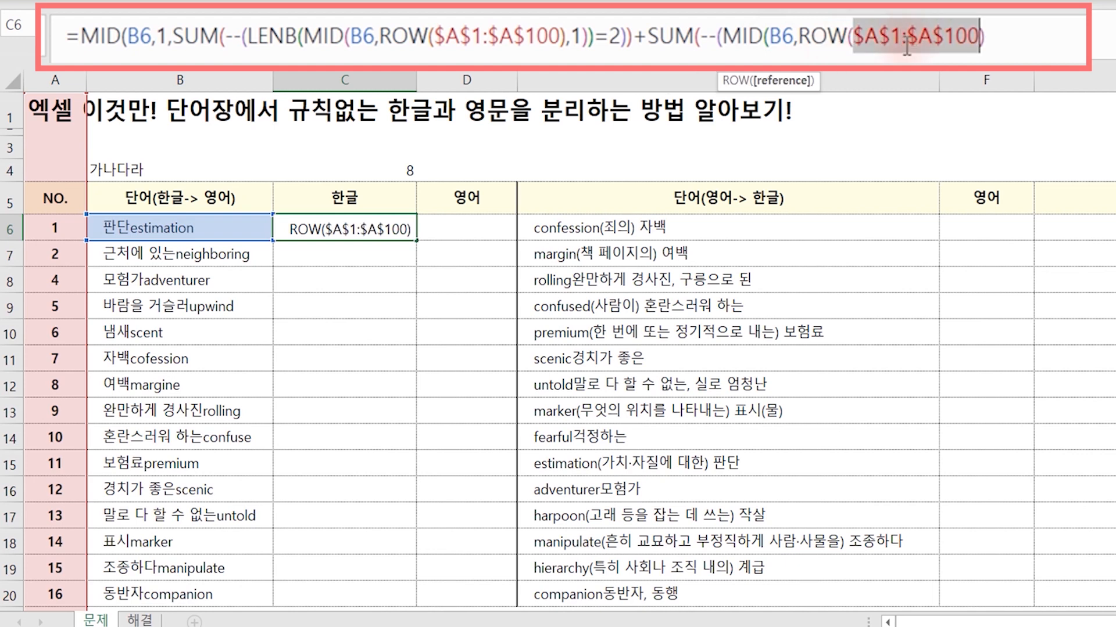
click(1015, 38)
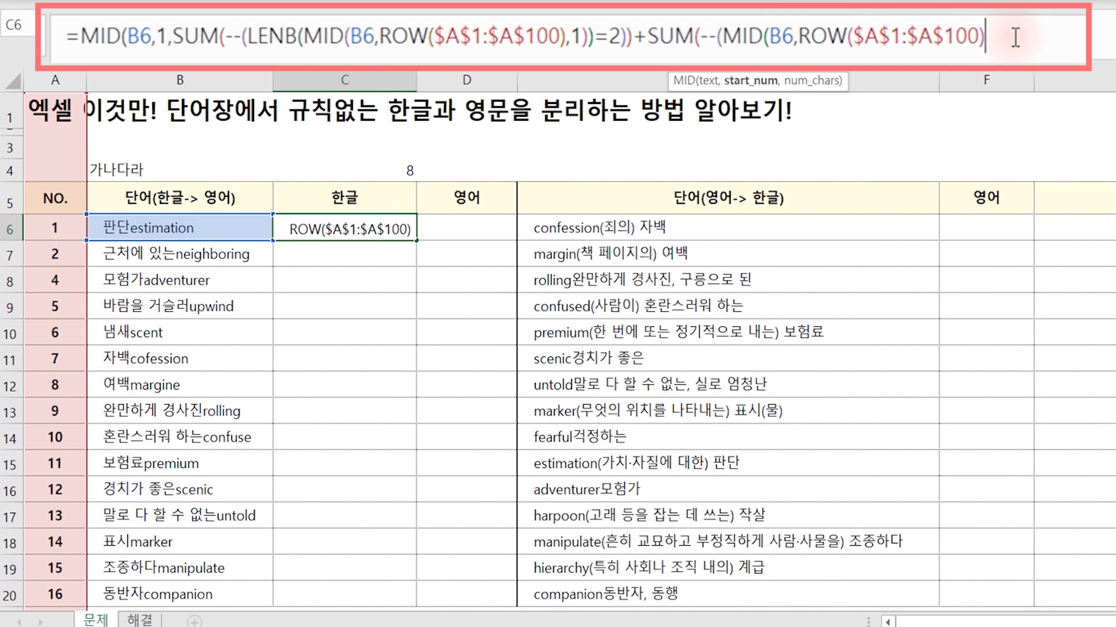
text(,1)
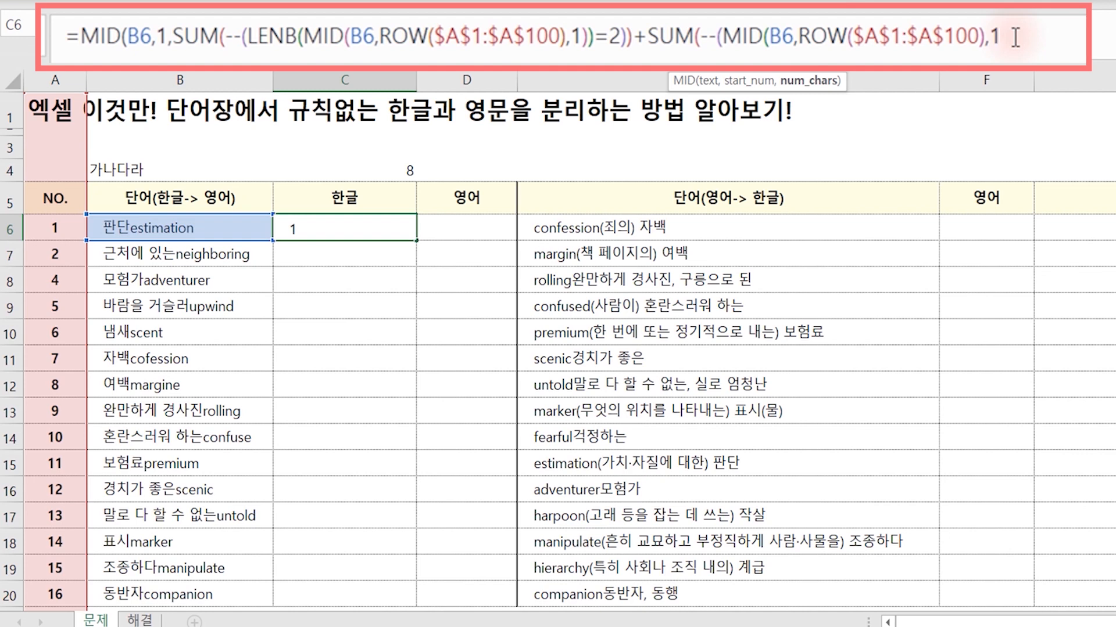
text())
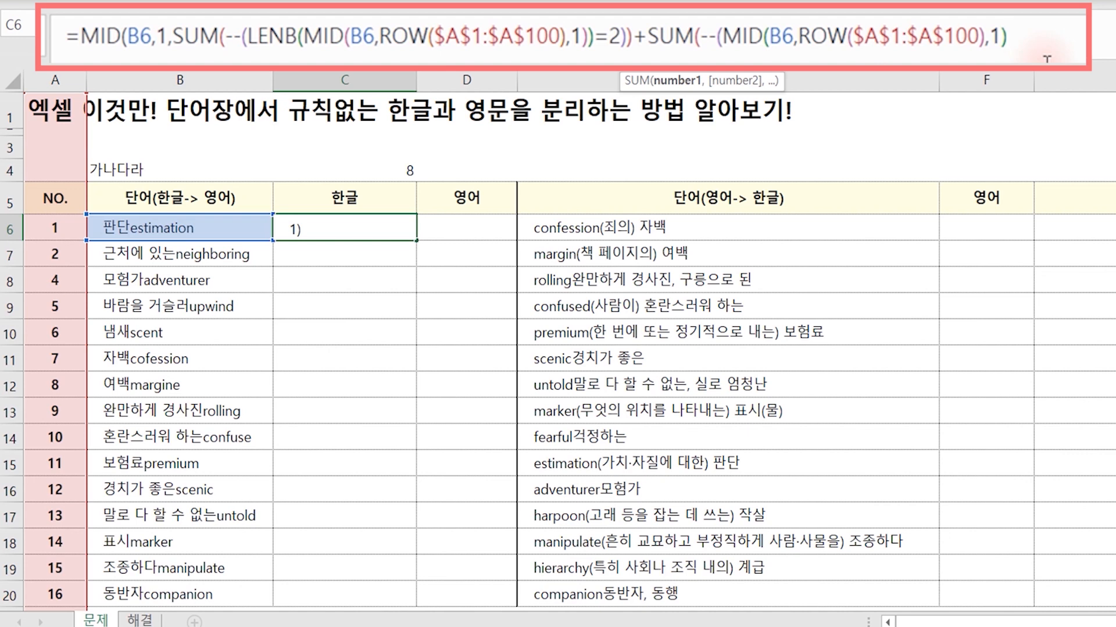
text(=" ")))
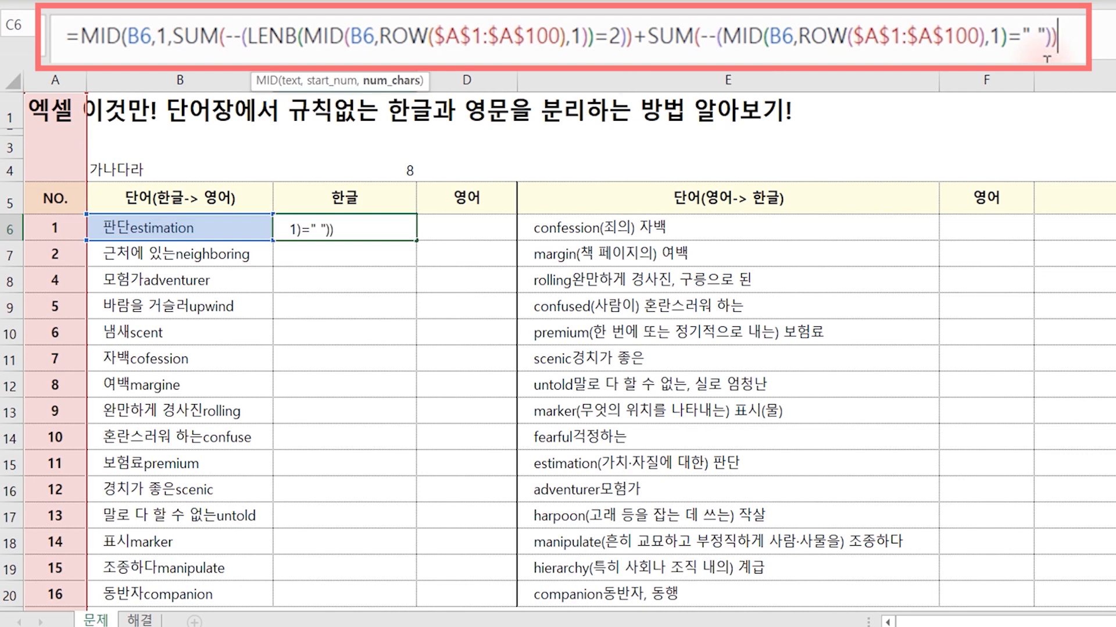
text())
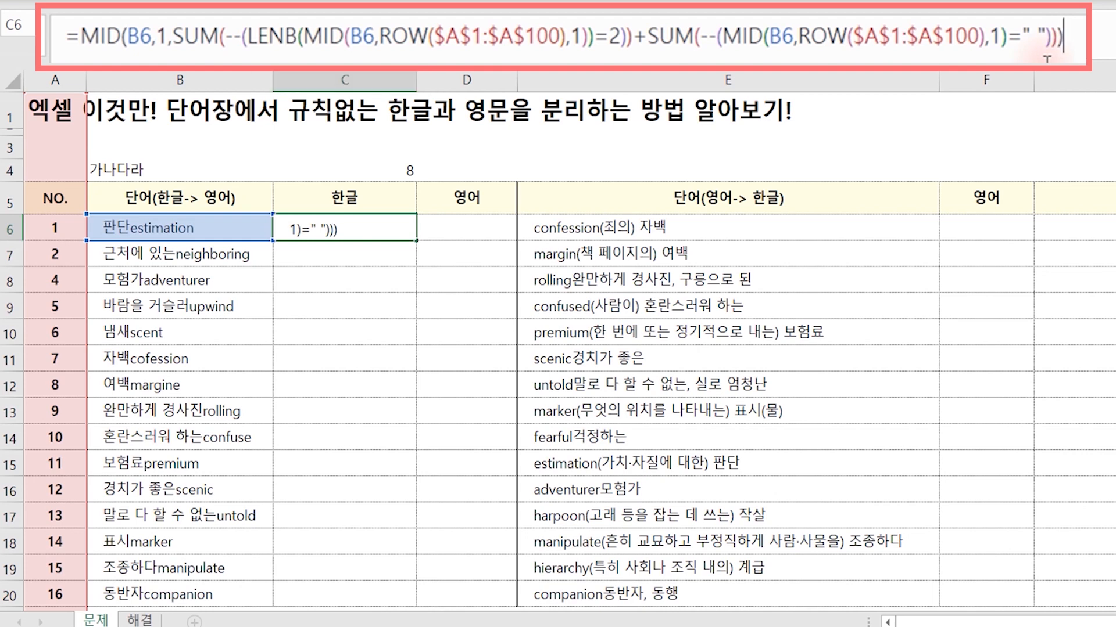
key(Return)
Evaluate the C6 formula step by step until the first ROW function expands, and examine its full number array.
click(298, 230)
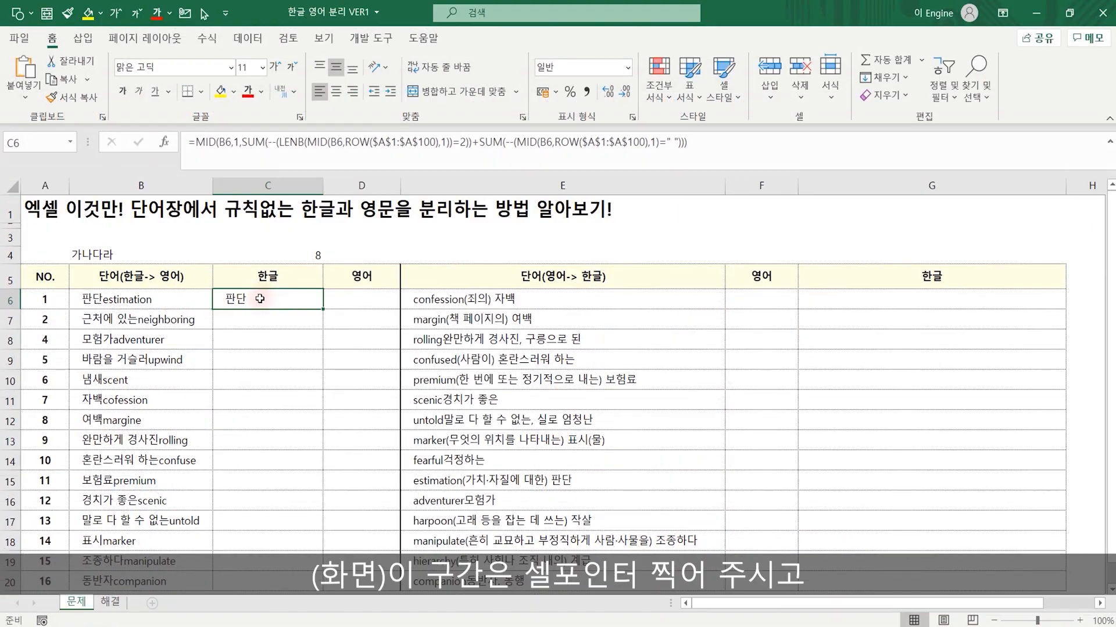
click(207, 38)
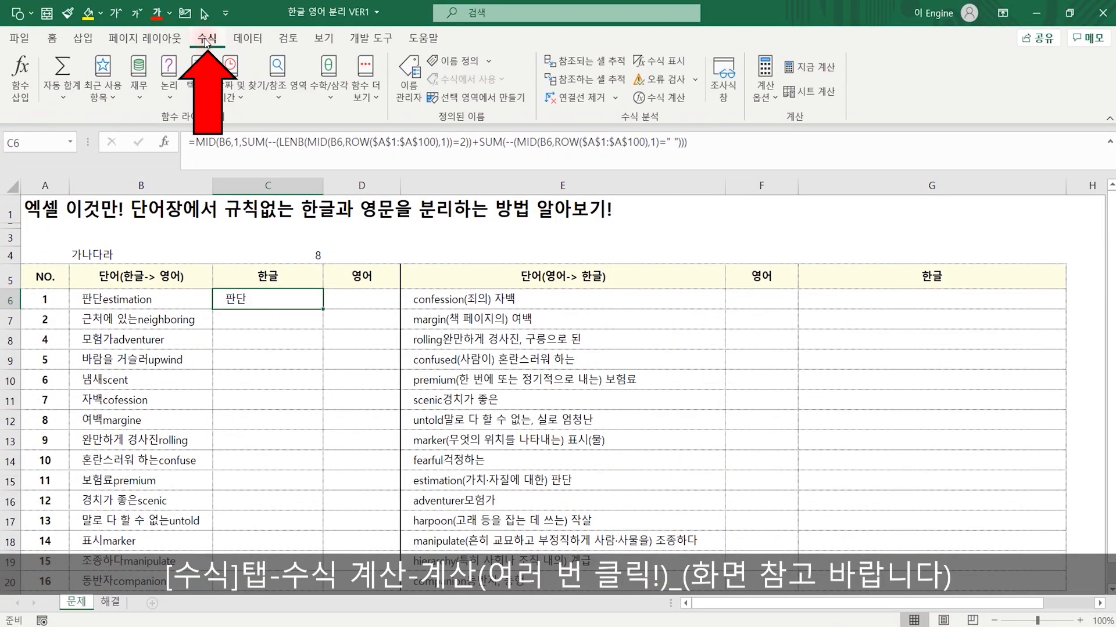
click(659, 99)
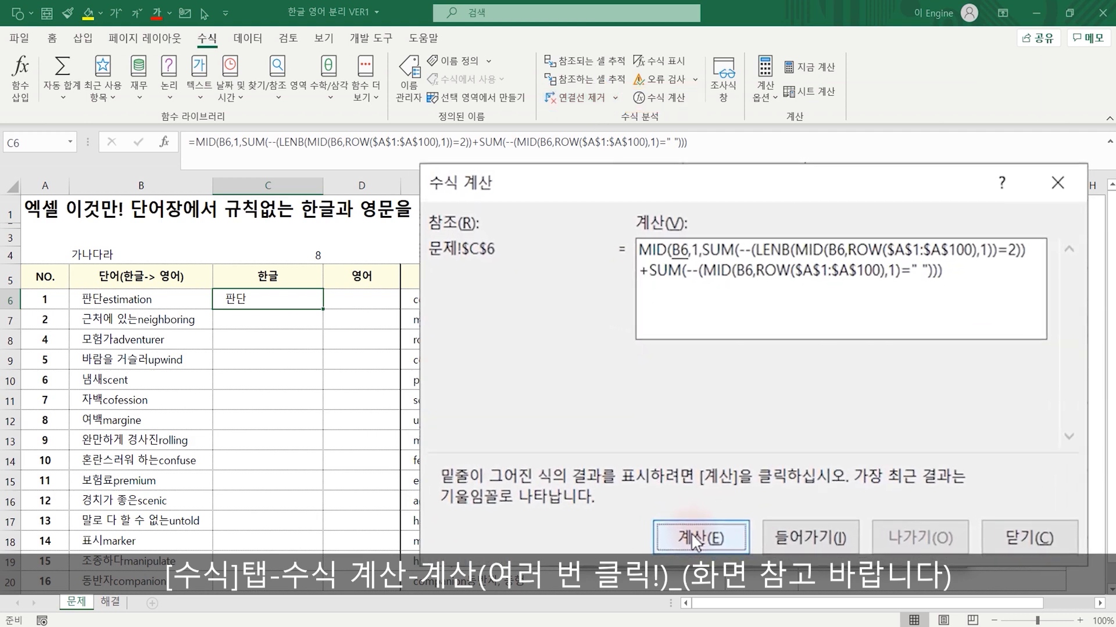
click(695, 539)
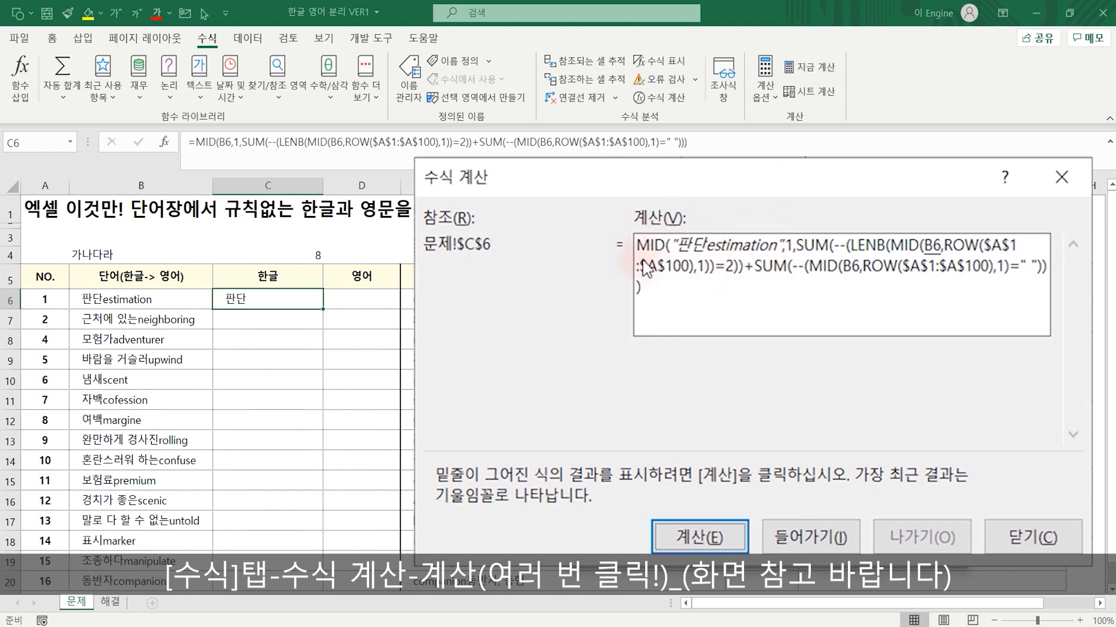
click(704, 541)
click(703, 542)
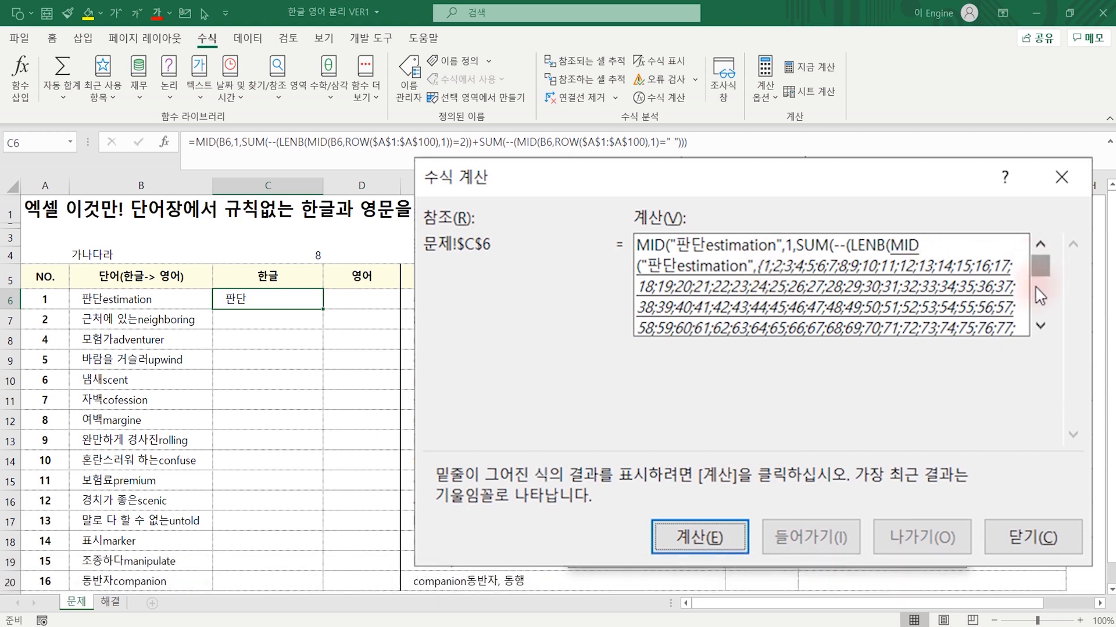
click(1040, 327)
click(1040, 327)
click(1040, 327)
click(1040, 327)
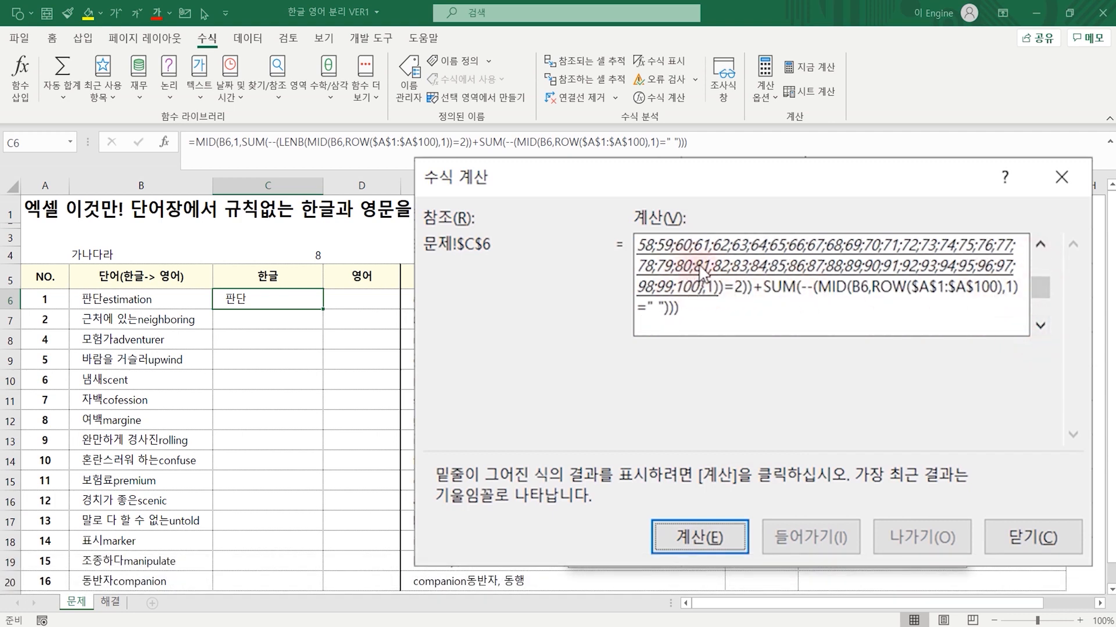
Evaluate the nested MID, LENB and =2 comparison through the first SUM, examining each intermediate array.
click(712, 541)
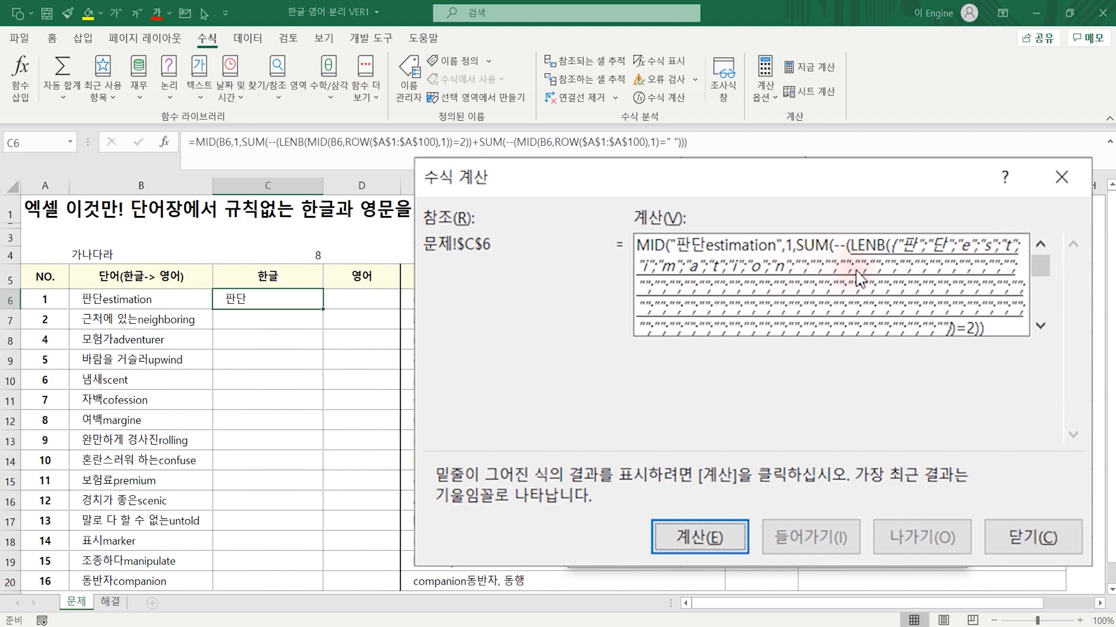
click(1043, 329)
click(712, 536)
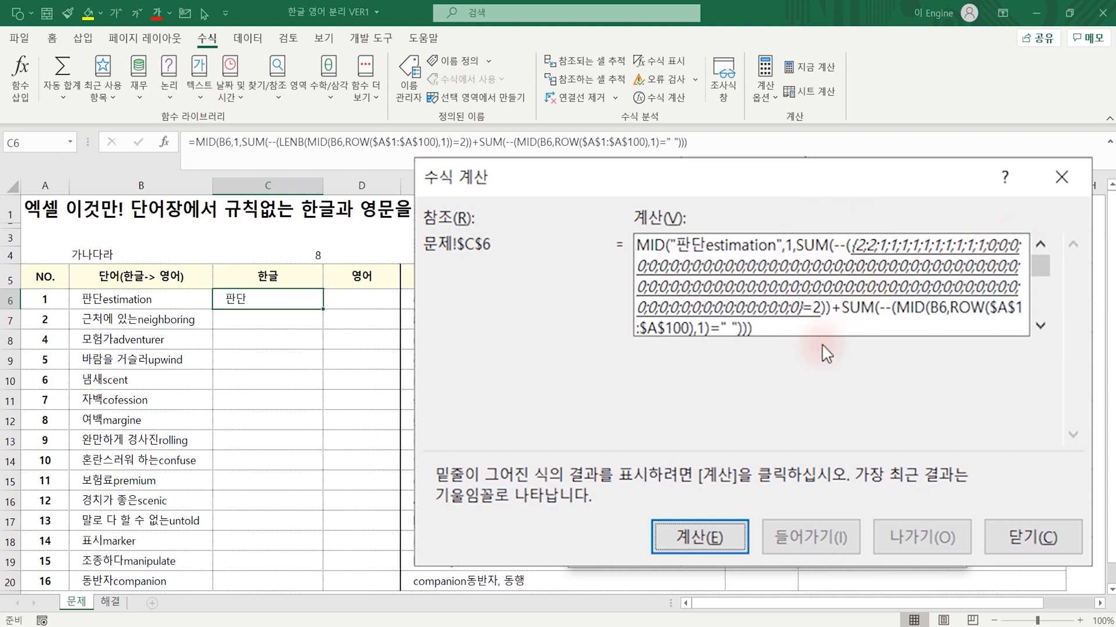
click(705, 556)
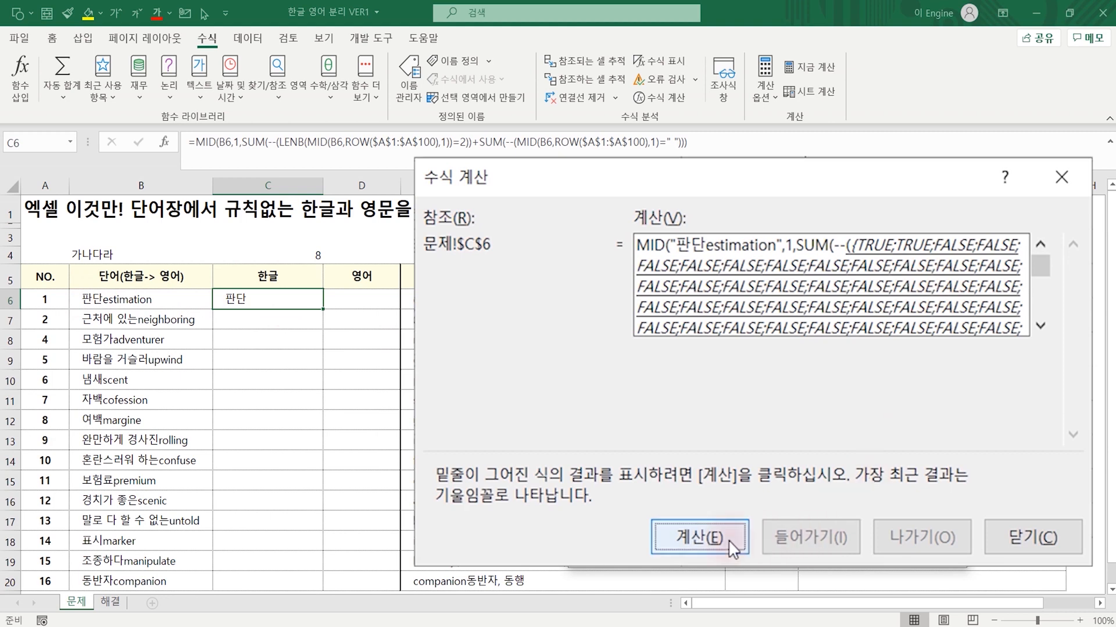
click(702, 539)
click(700, 535)
Evaluate the second MID and its comparison with a space, and examine the entire resulting array.
click(699, 536)
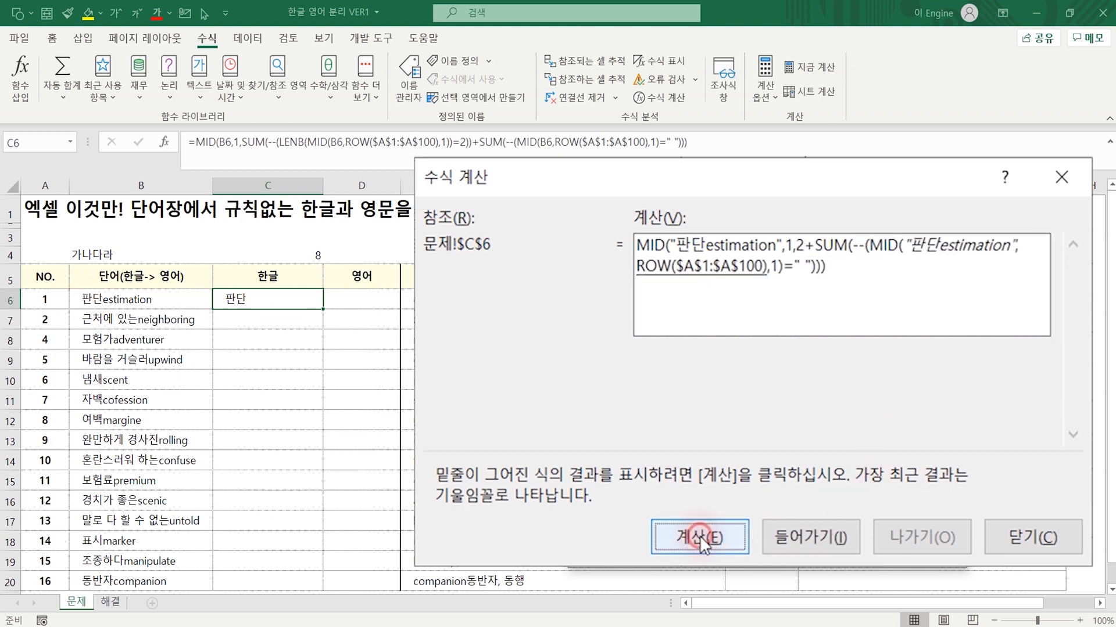
click(699, 535)
click(700, 536)
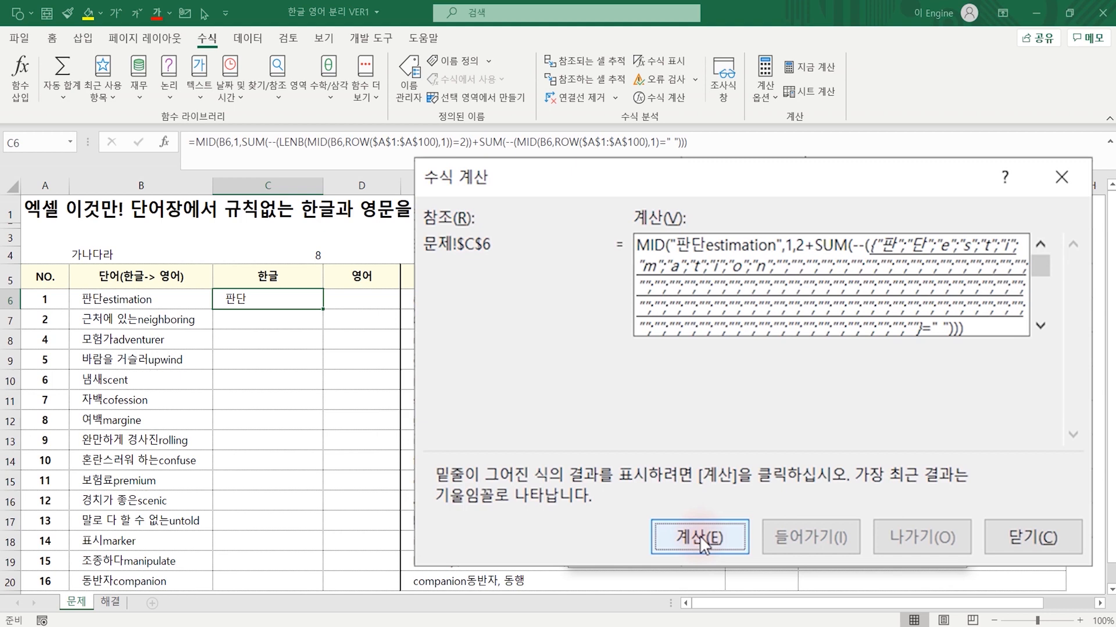
click(700, 536)
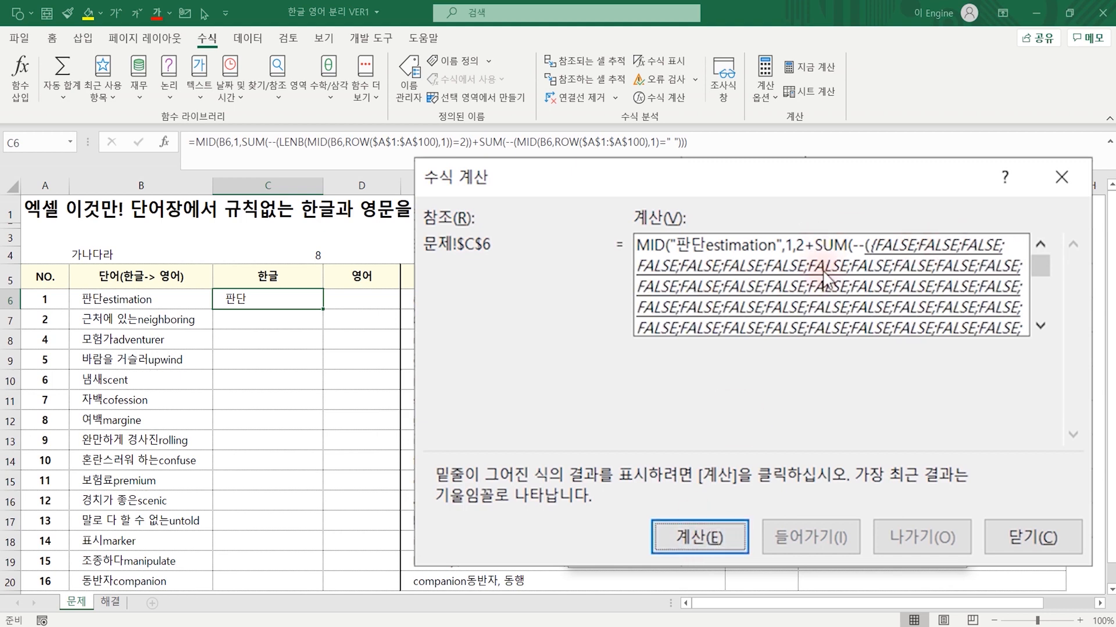
click(1040, 325)
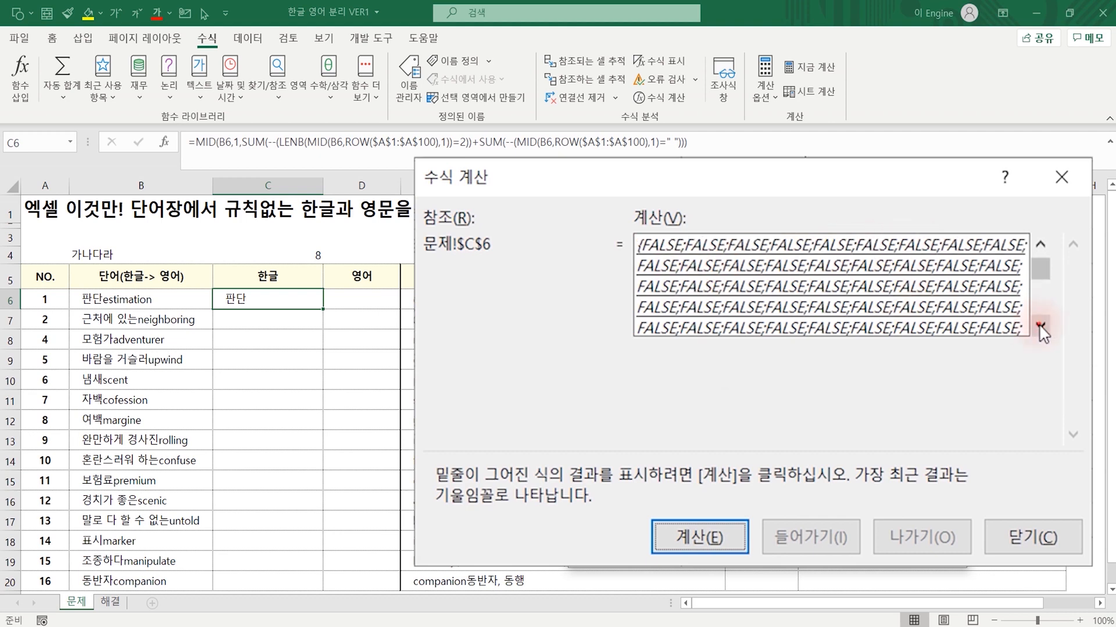
click(1039, 326)
click(1039, 327)
click(1040, 326)
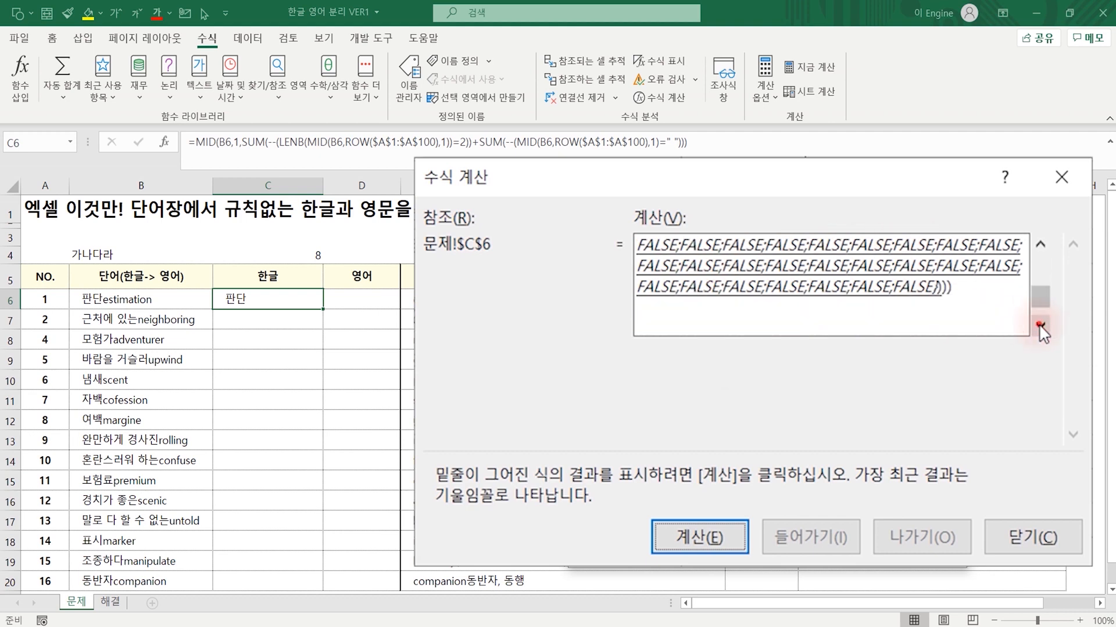
click(1040, 326)
drag(1039, 293, 1040, 255)
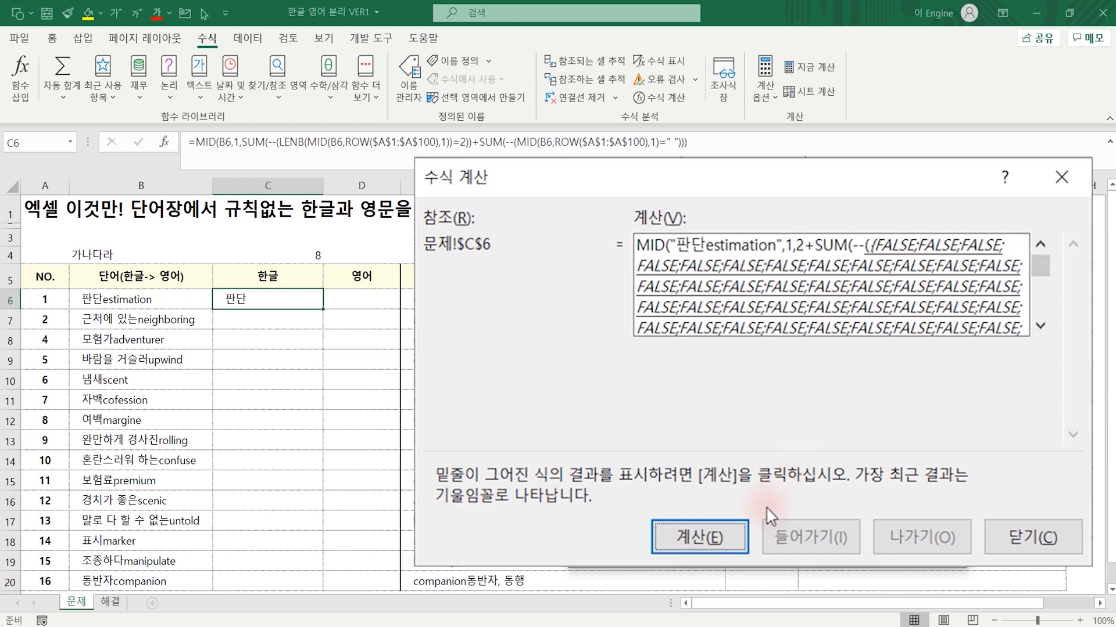
Evaluate the second SUM, the addition and the outer MID to the final result, and close the formula evaluation.
click(699, 536)
click(697, 545)
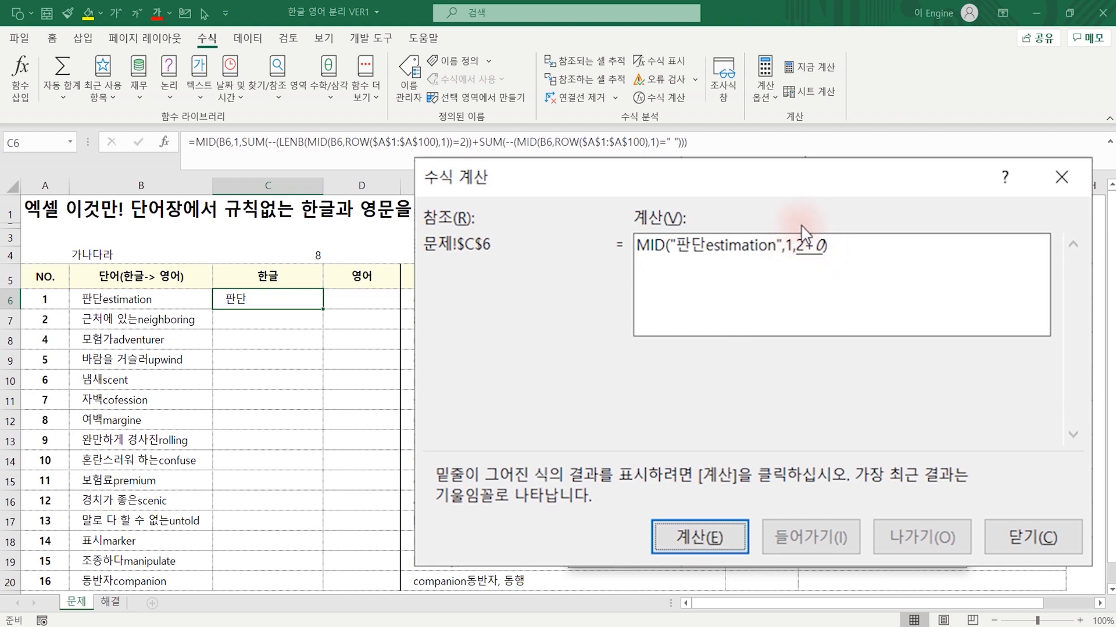
click(704, 539)
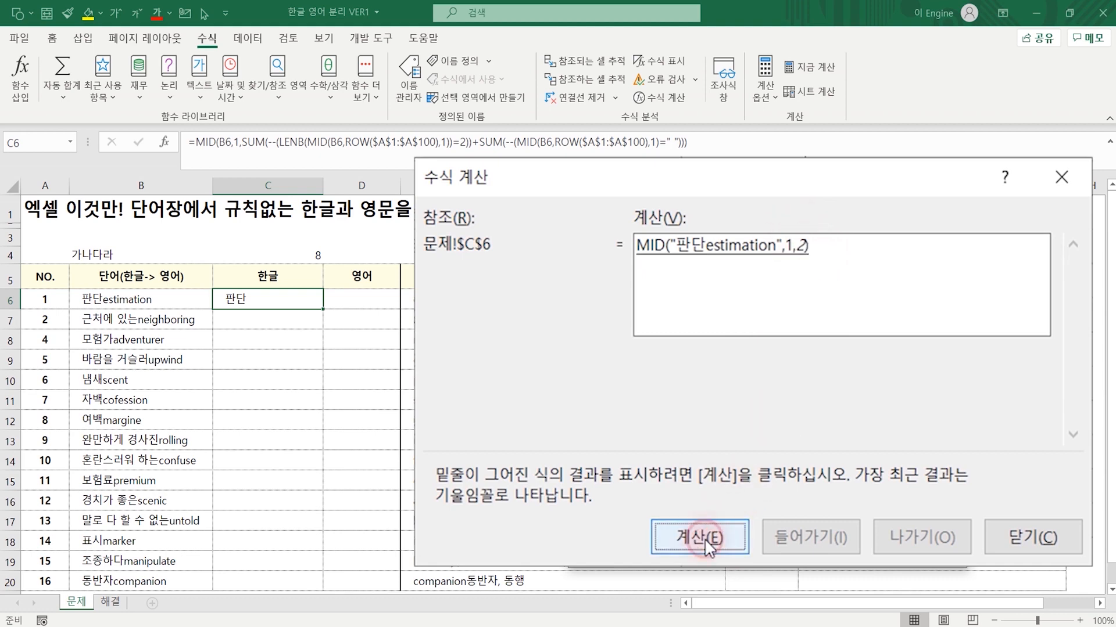
click(705, 542)
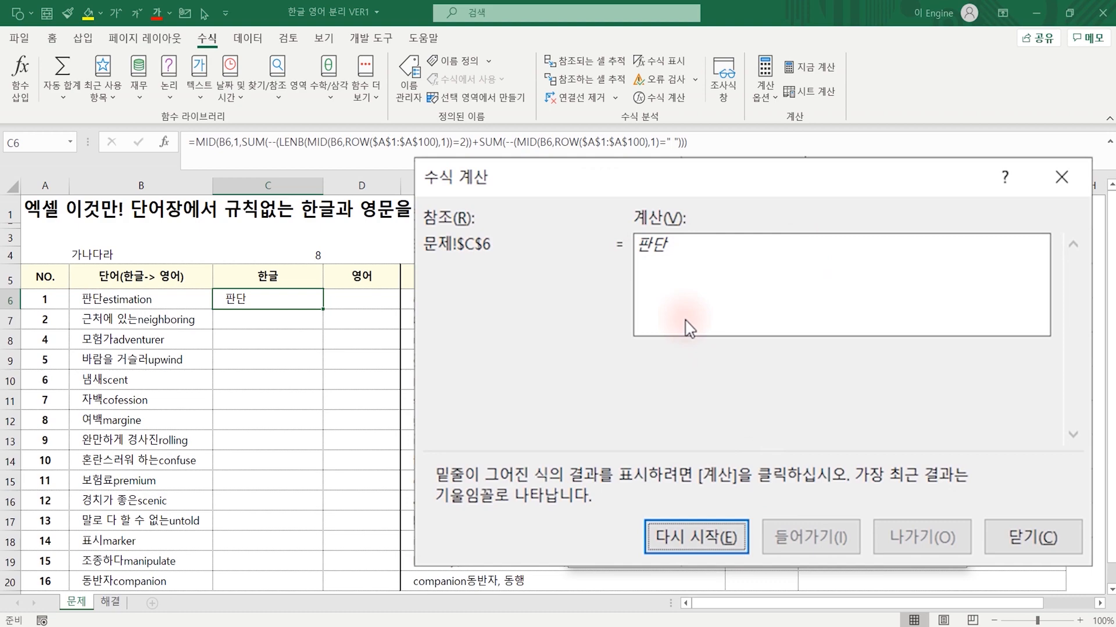
click(1029, 537)
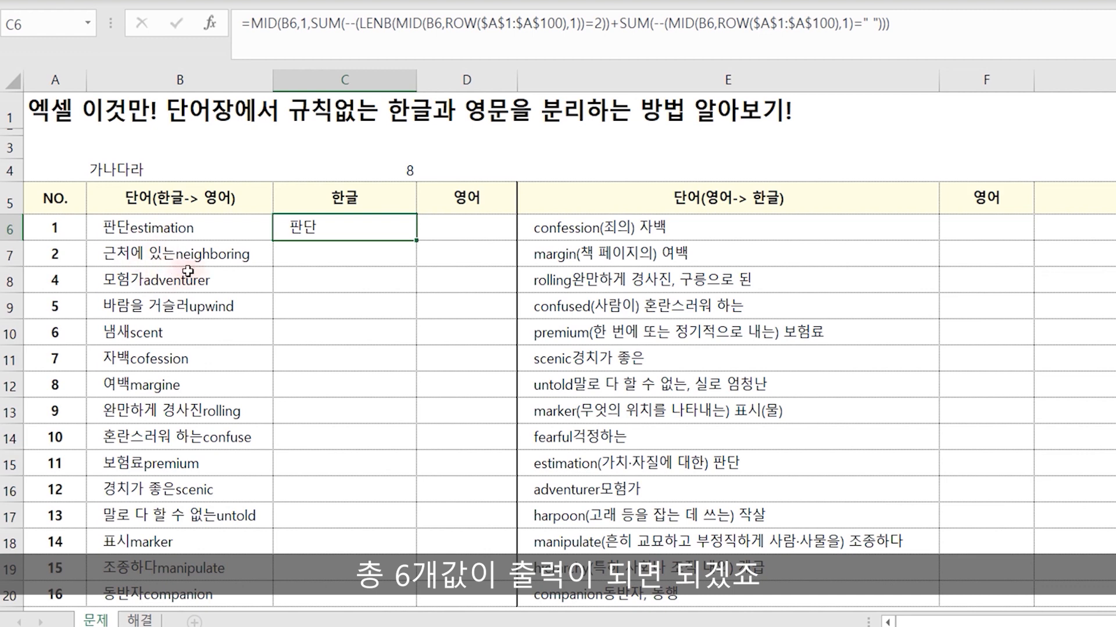
Fill the C6 formula down the 한글 column and check several of the copied cells between C7 and C13.
double_click(416, 240)
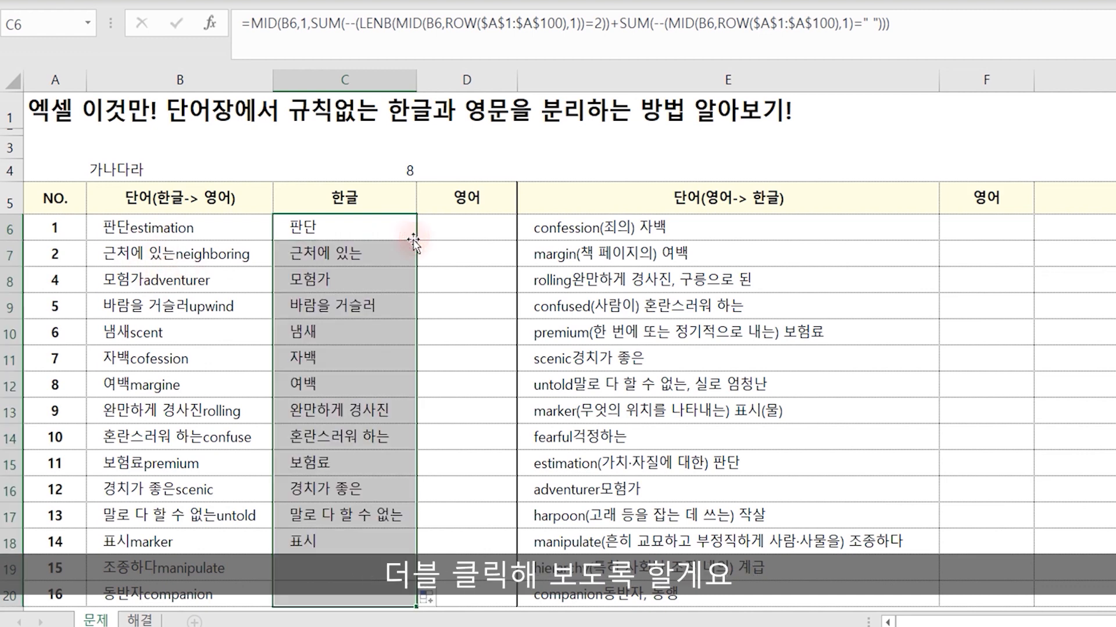
click(330, 256)
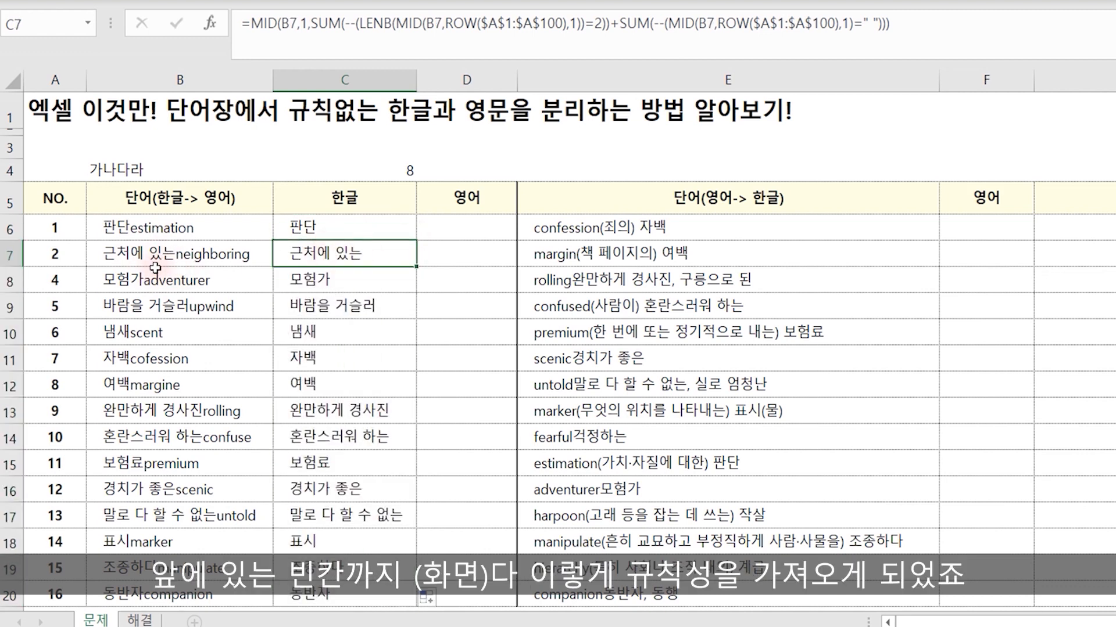
click(325, 281)
click(327, 307)
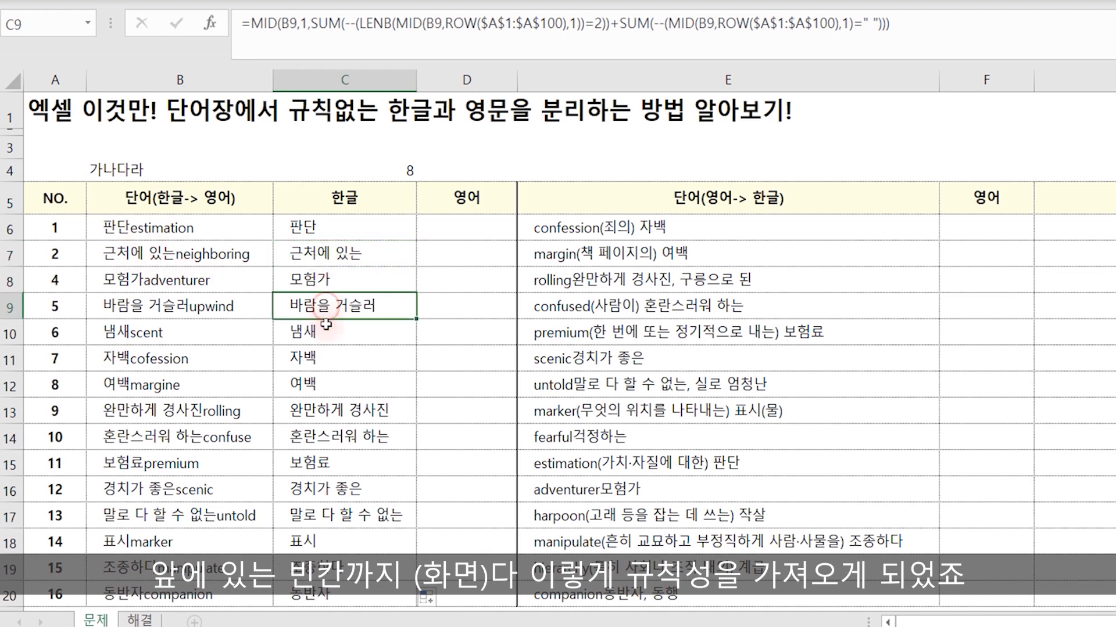
click(330, 364)
click(329, 384)
click(330, 414)
Begin a MID formula in D6 that takes its text from B6 and bases its start position on LEN(C6).
click(475, 231)
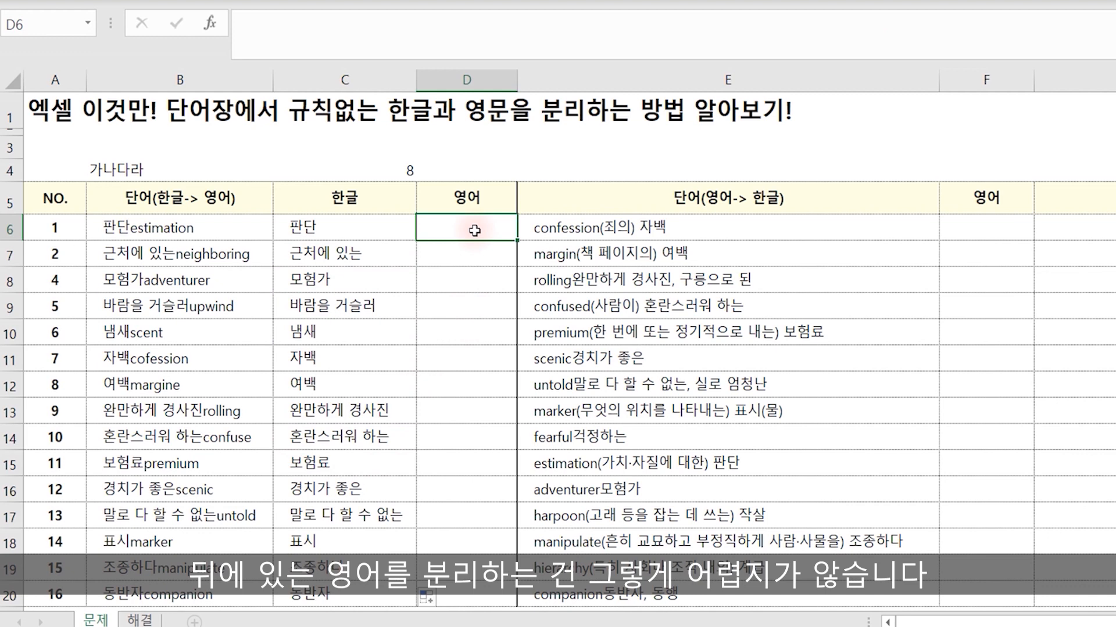
text(=)
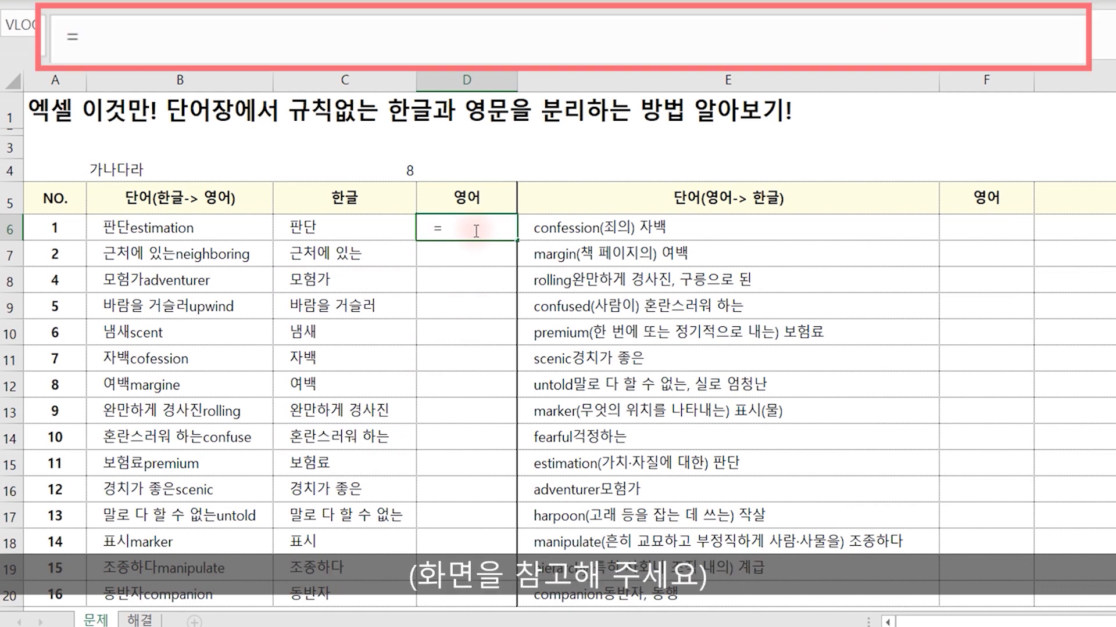
text(MID()
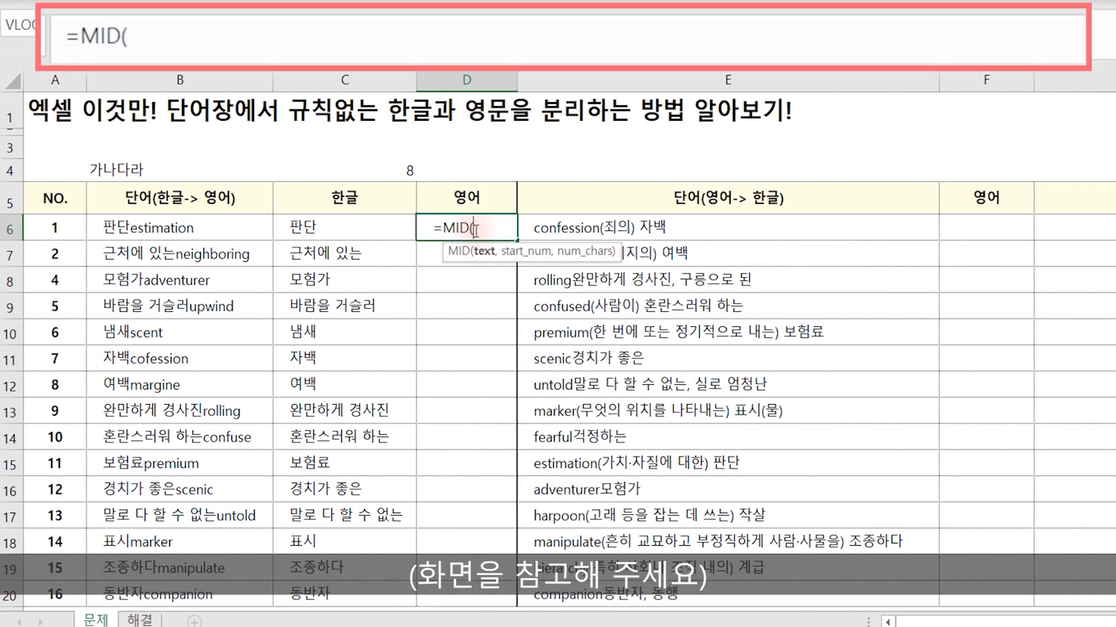
click(216, 231)
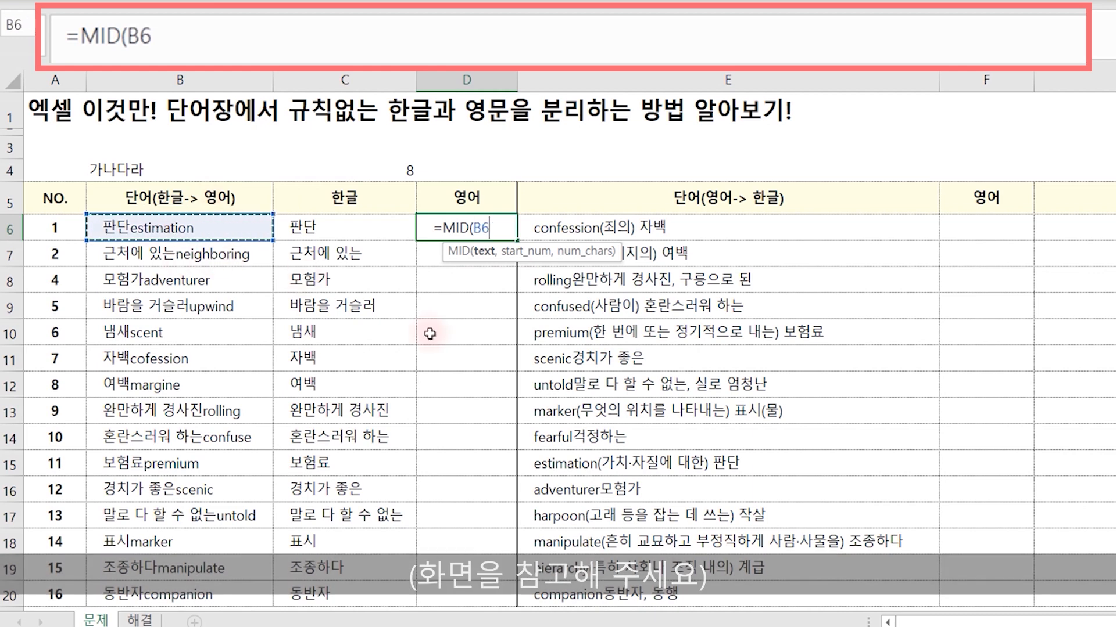
text(,)
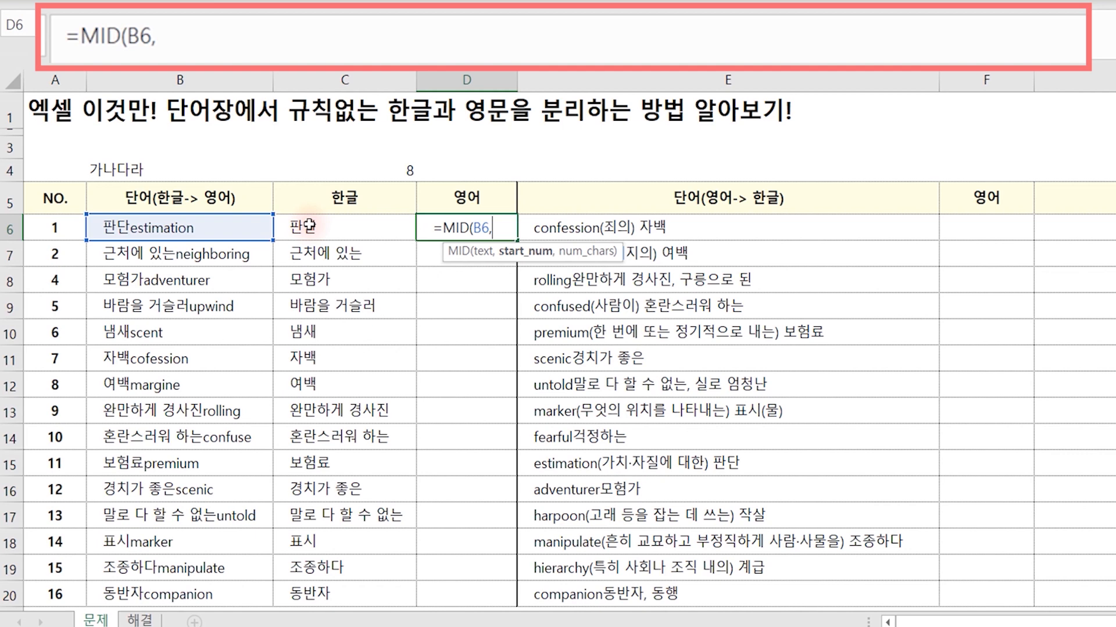
text(LEN()
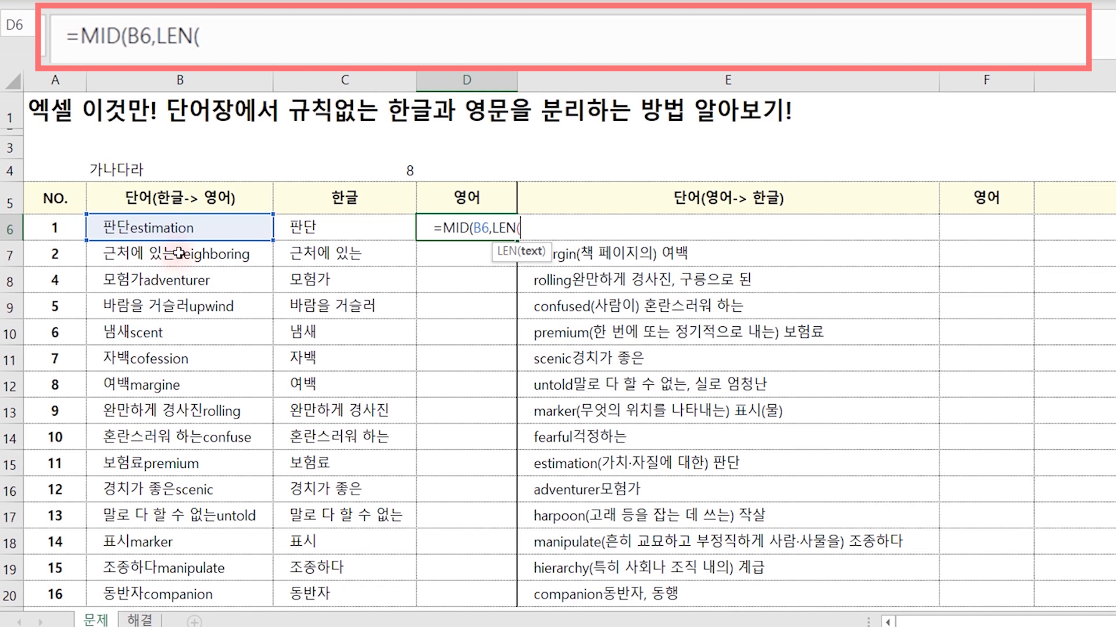
click(342, 232)
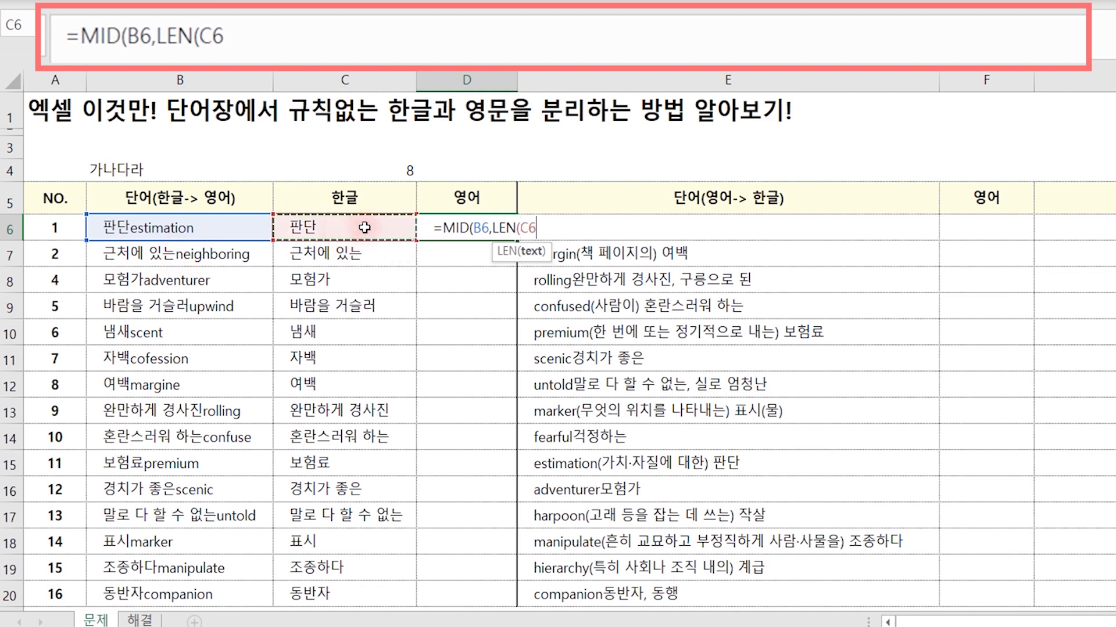
text())
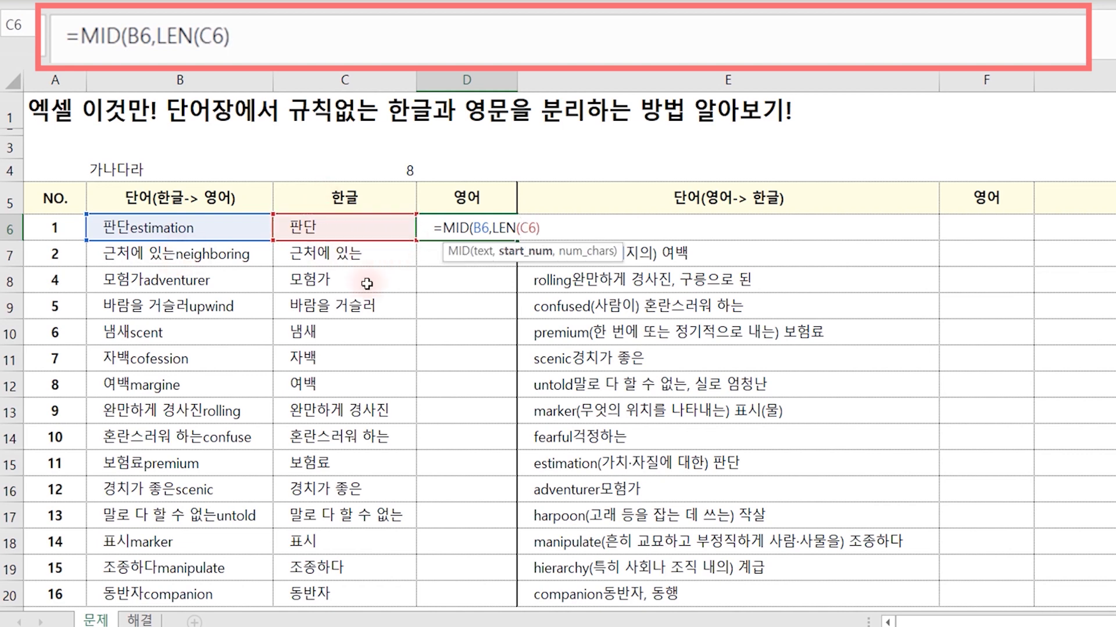
Complete the D6 formula with +1 on the start position and LEN(B6)-LEN(C6) as the number of characters.
text(+1,LEN()
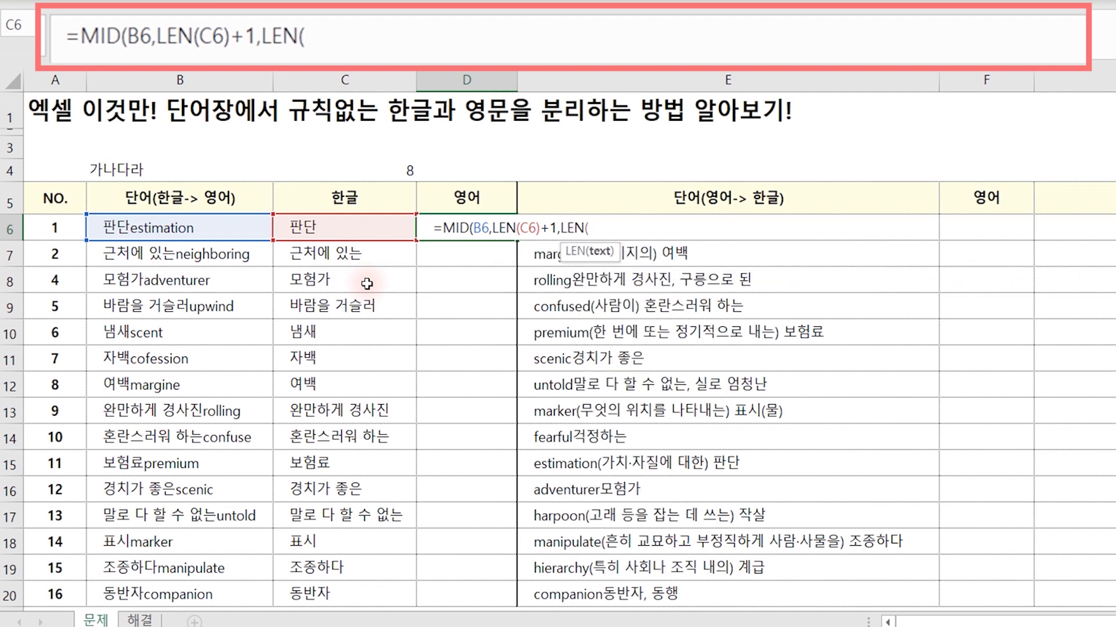
click(180, 223)
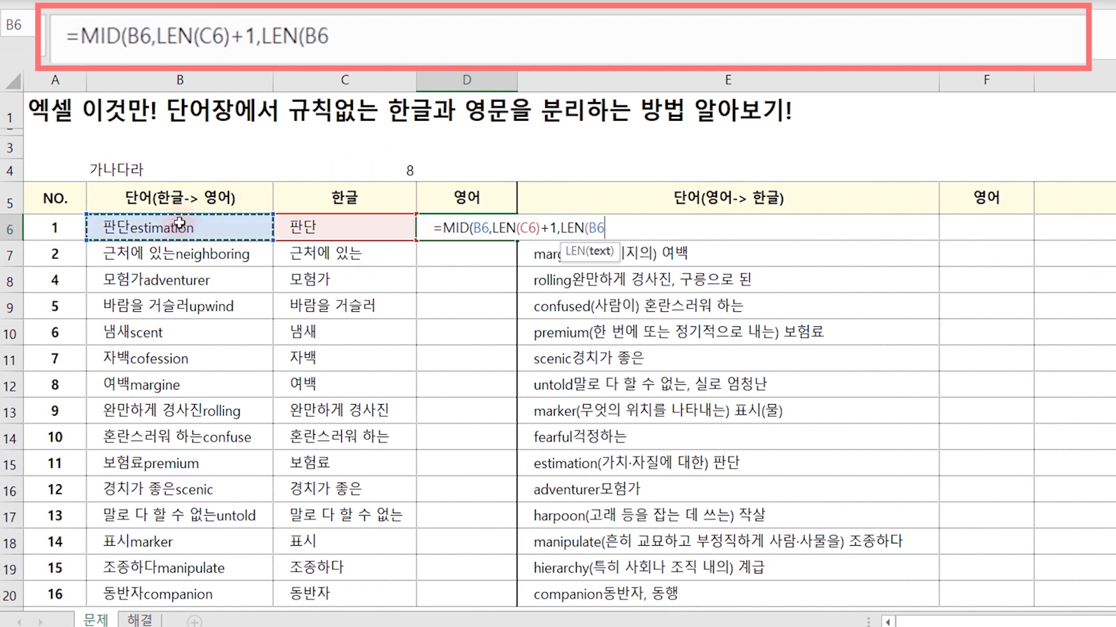
text()-LE)
text(N()
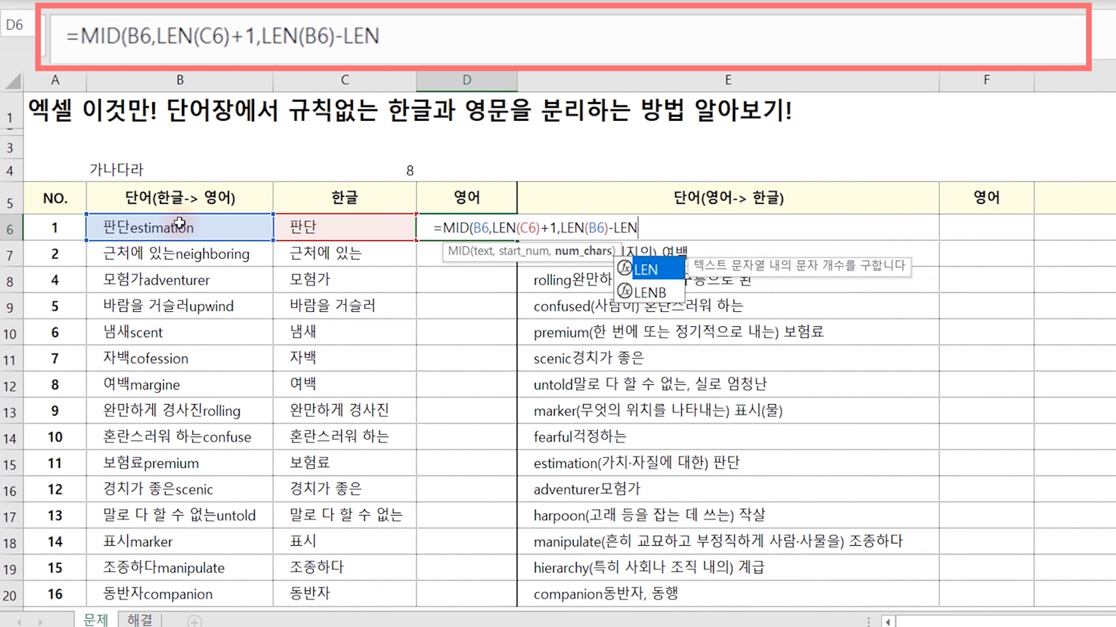
click(335, 232)
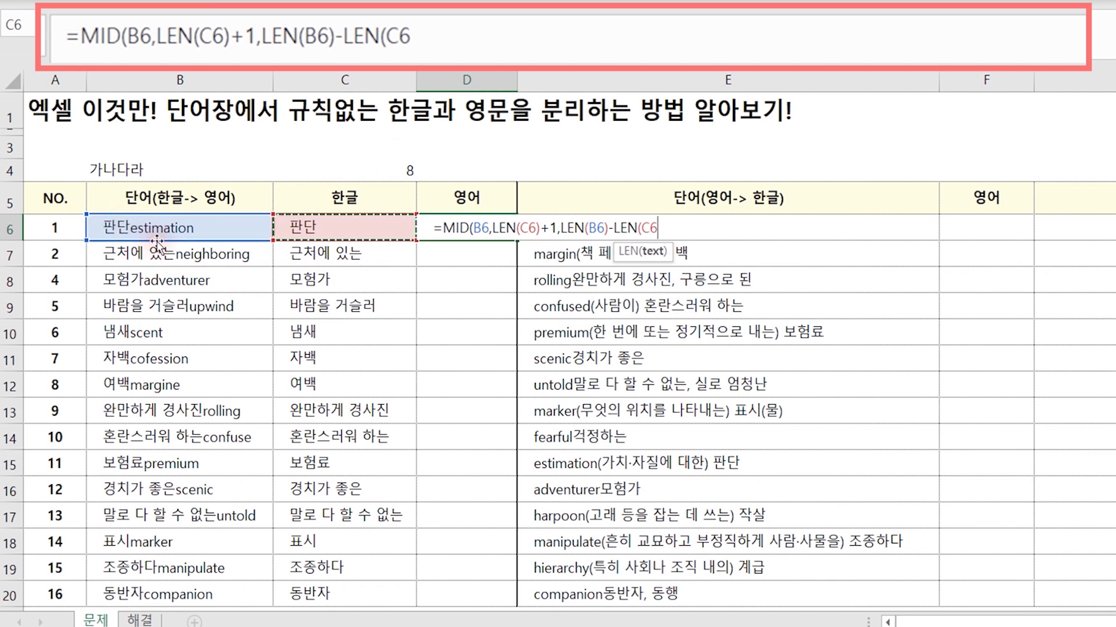
text())
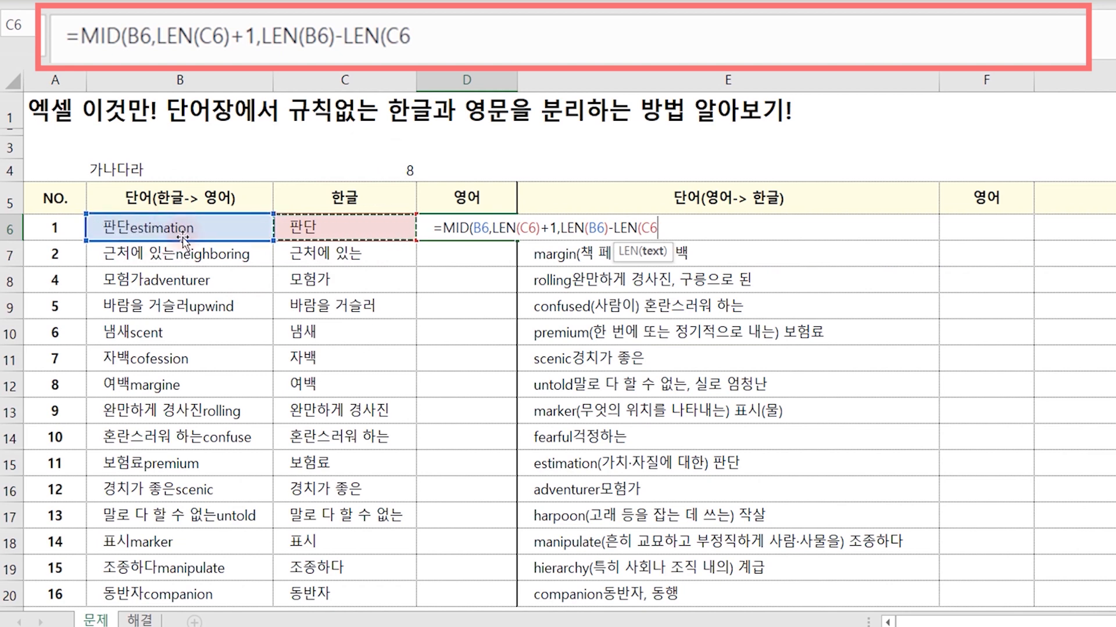
text())
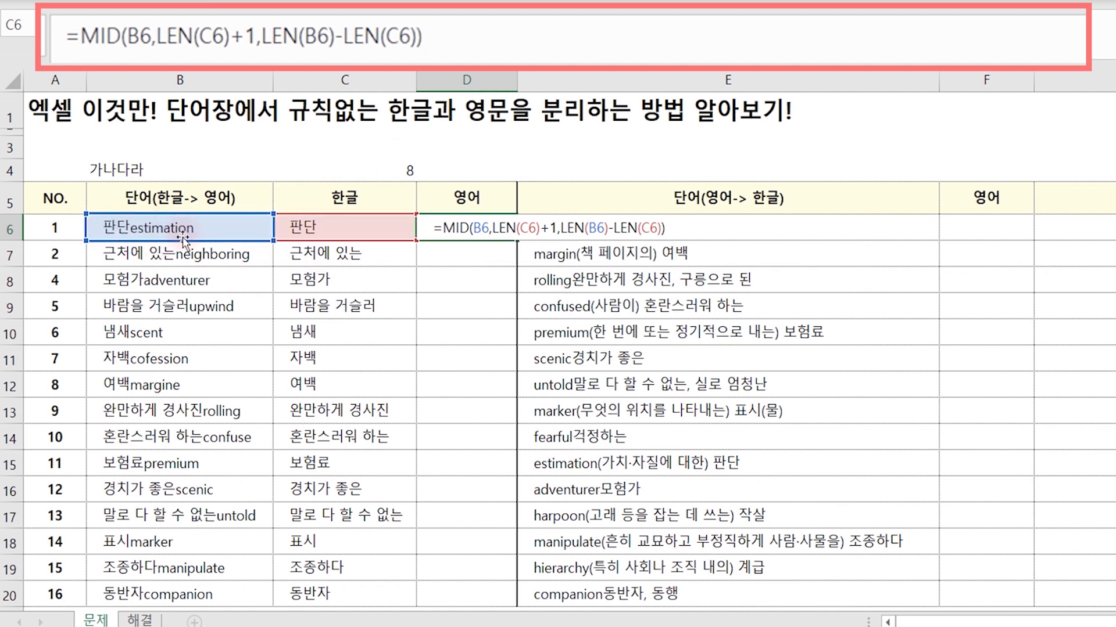
key(Return)
key(Up)
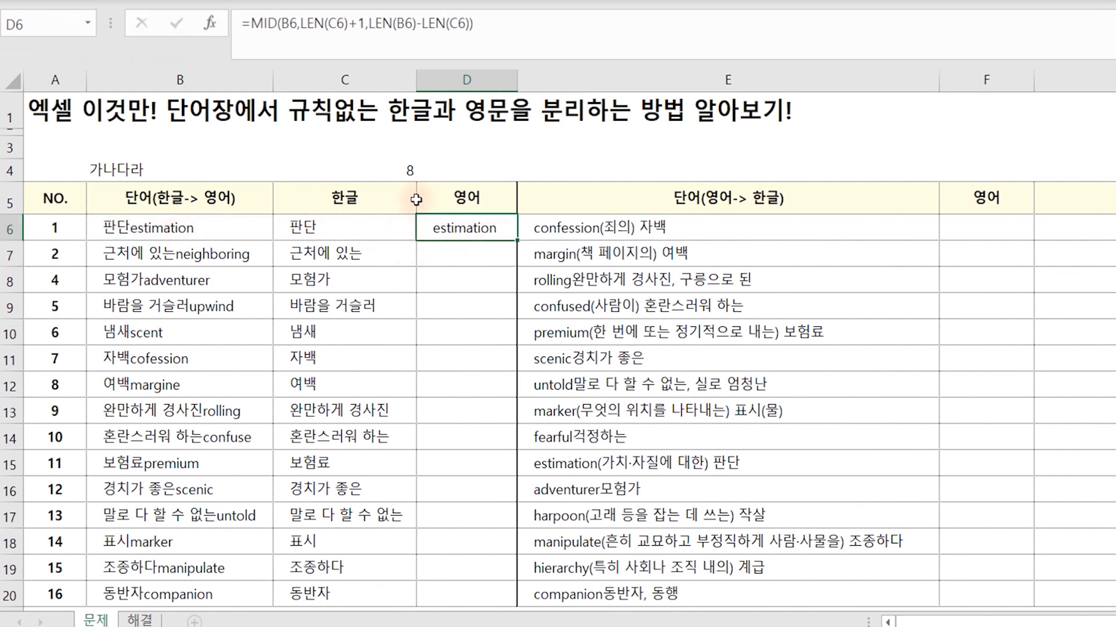
Fill the D6 formula down the 영어 column and review the formulas in C6 and D6.
double_click(517, 242)
click(359, 231)
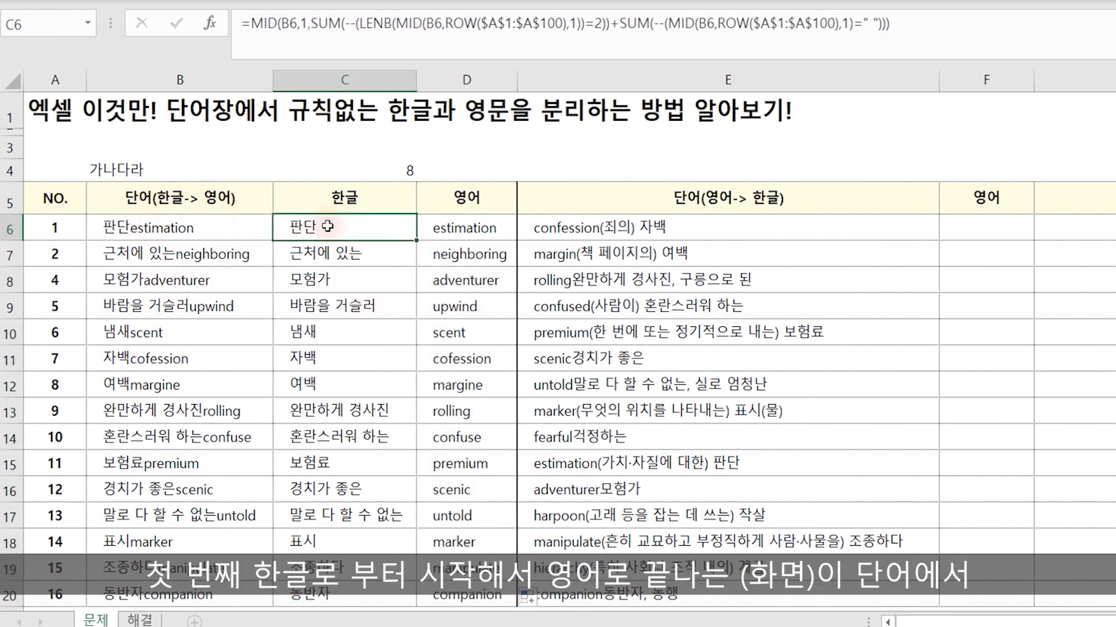
click(460, 226)
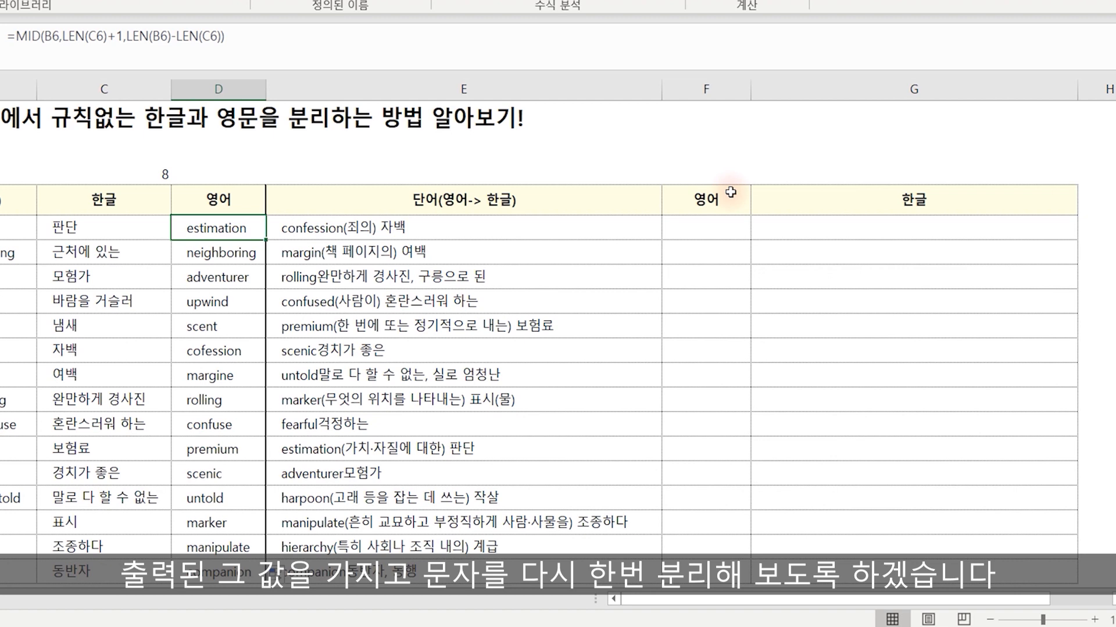
Start a SUBSTITUTE formula in E4, above the 단어(영어-> 한글) heading, with E6 as its text.
click(284, 233)
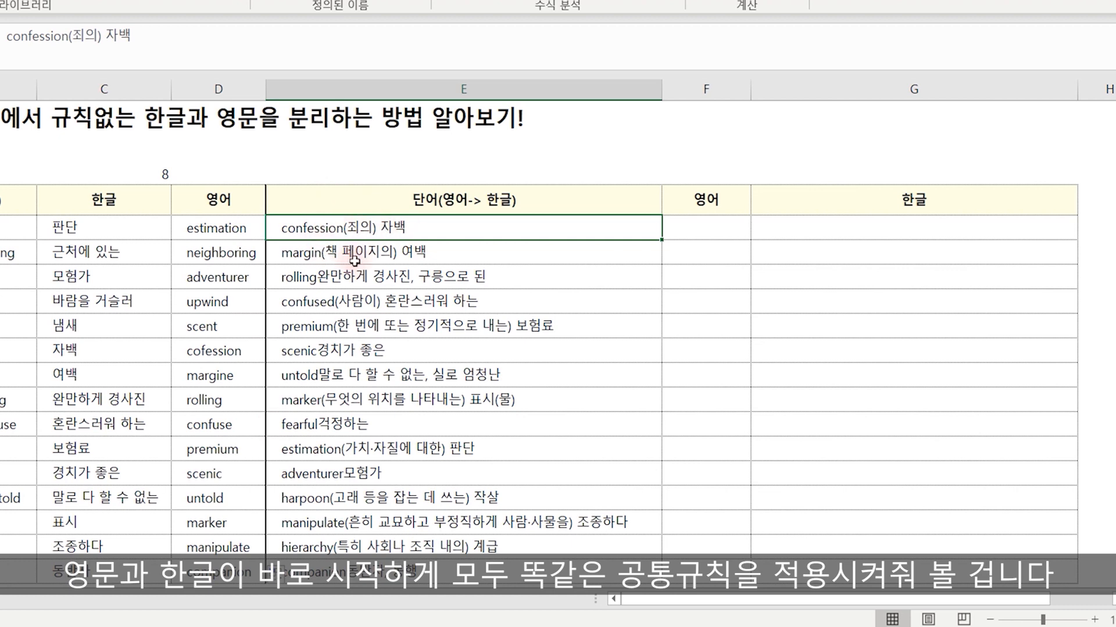
click(467, 170)
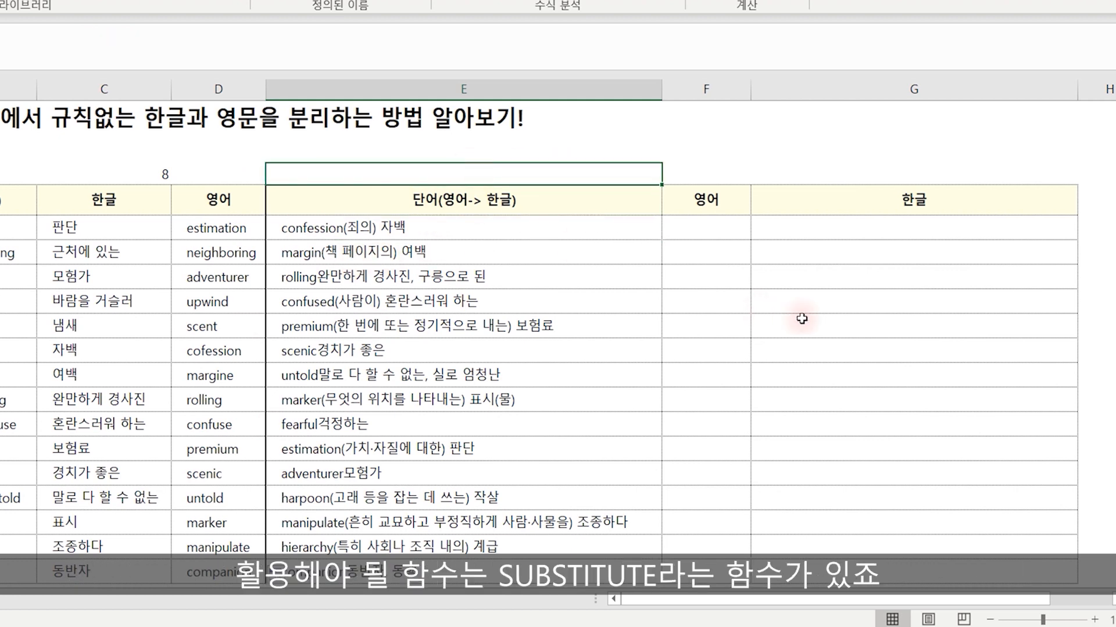
text(=)
text(B)
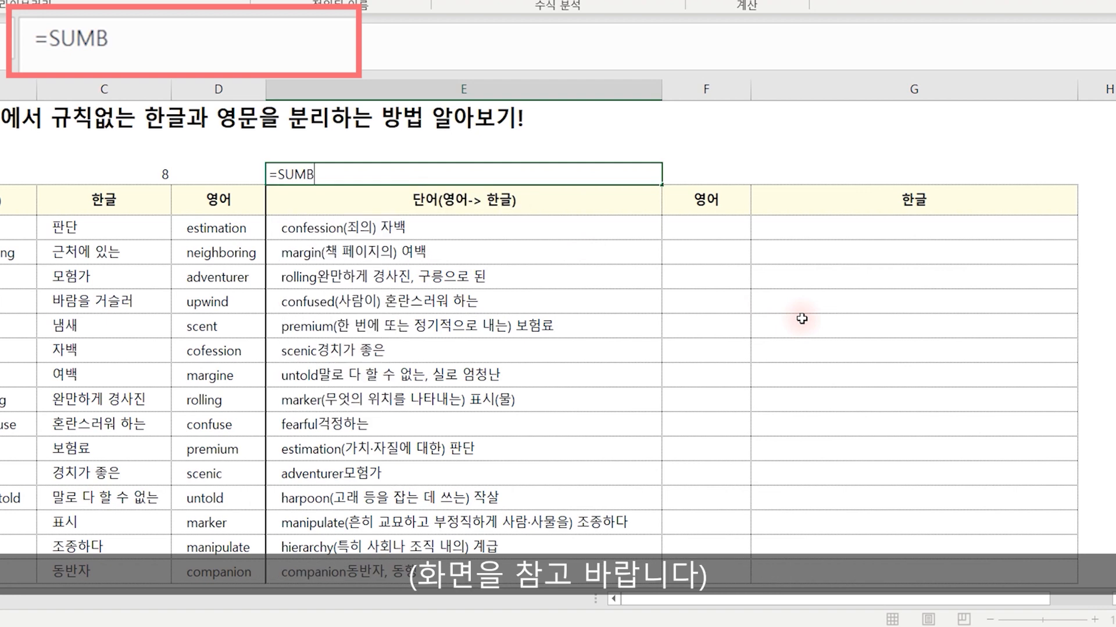
key(BackSpace)
key(BackSpace)
key(Tab)
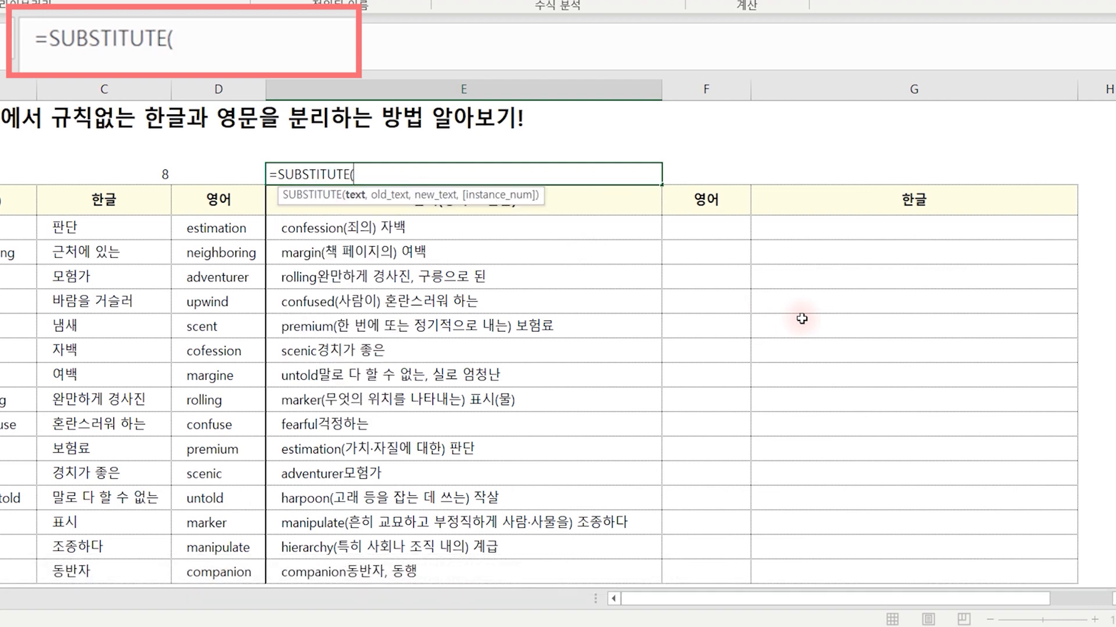
drag(508, 195, 450, 89)
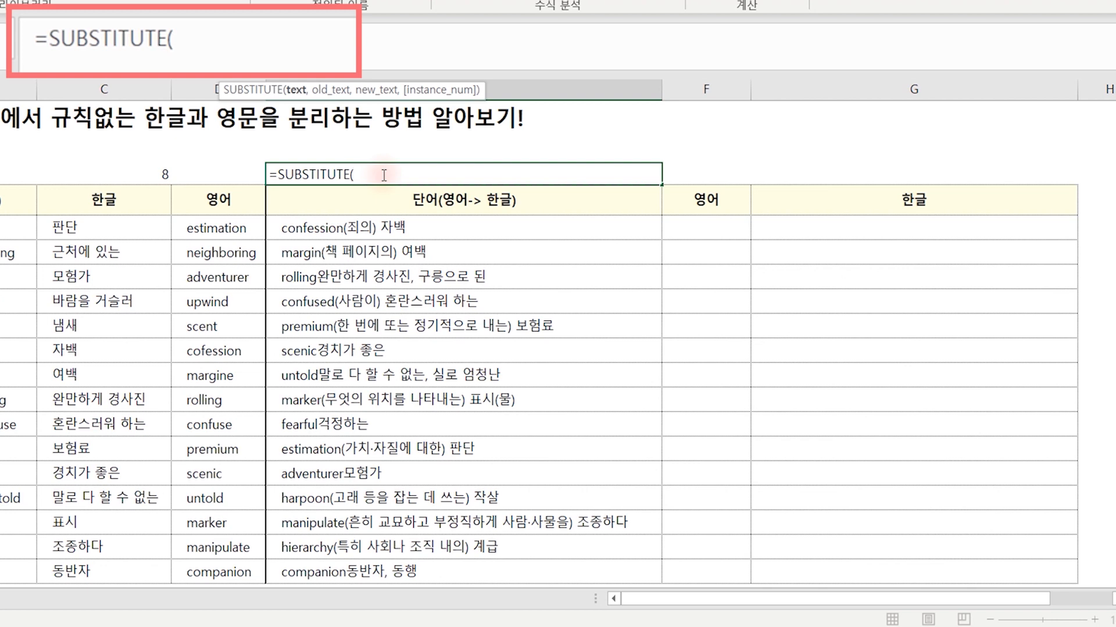
click(352, 229)
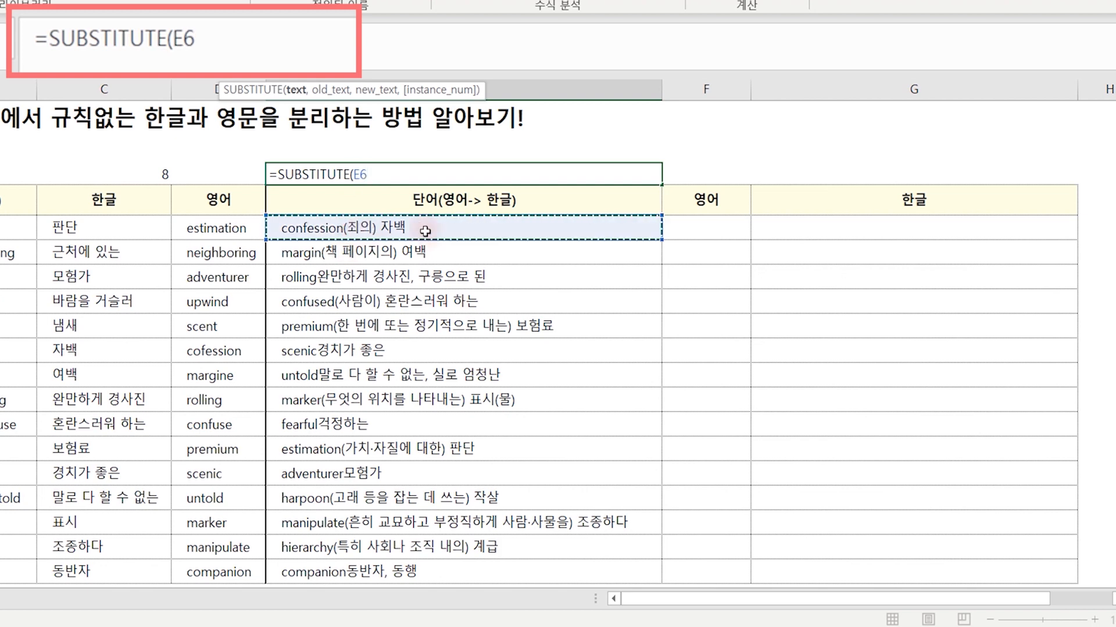
Complete the E4 SUBSTITUTE formula so it replaces "(" with empty text.
text(,)
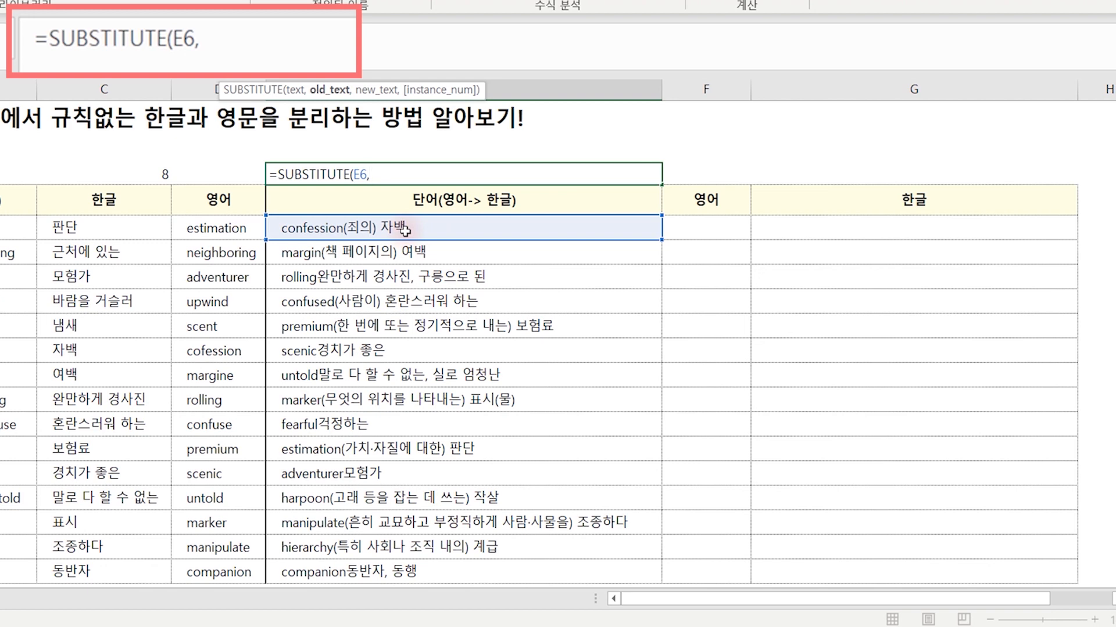
text("(",)
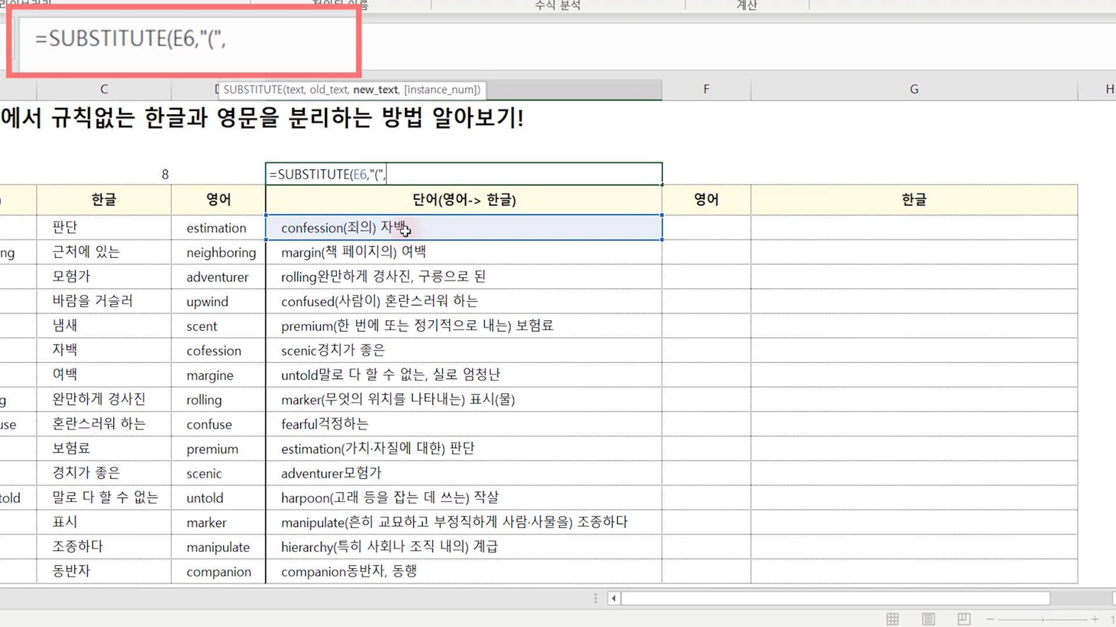
text(")
text("))
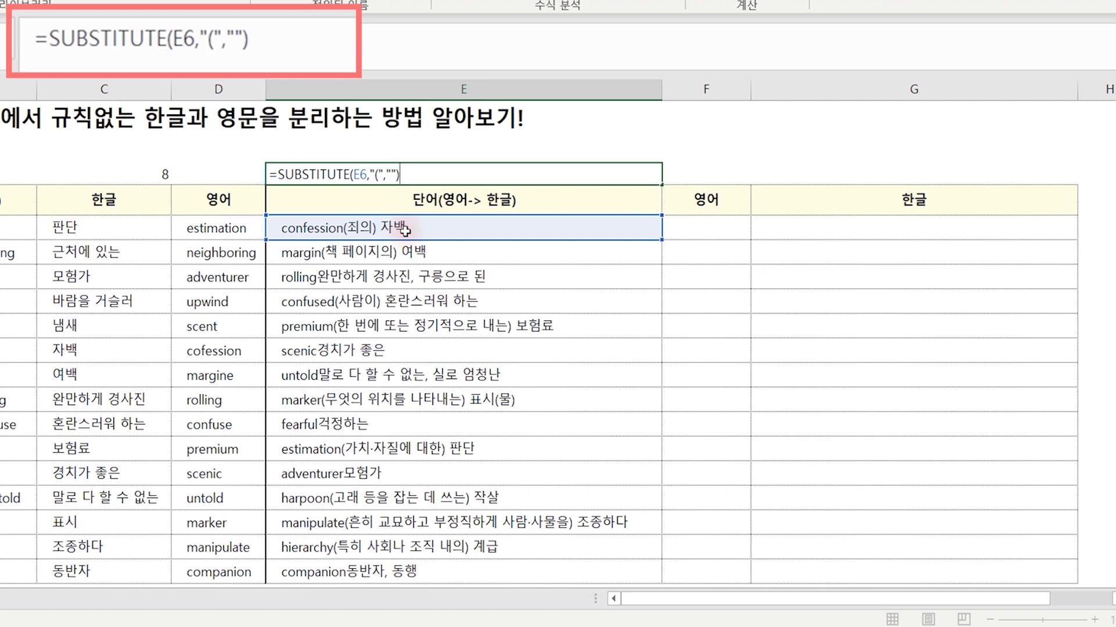
key(Return)
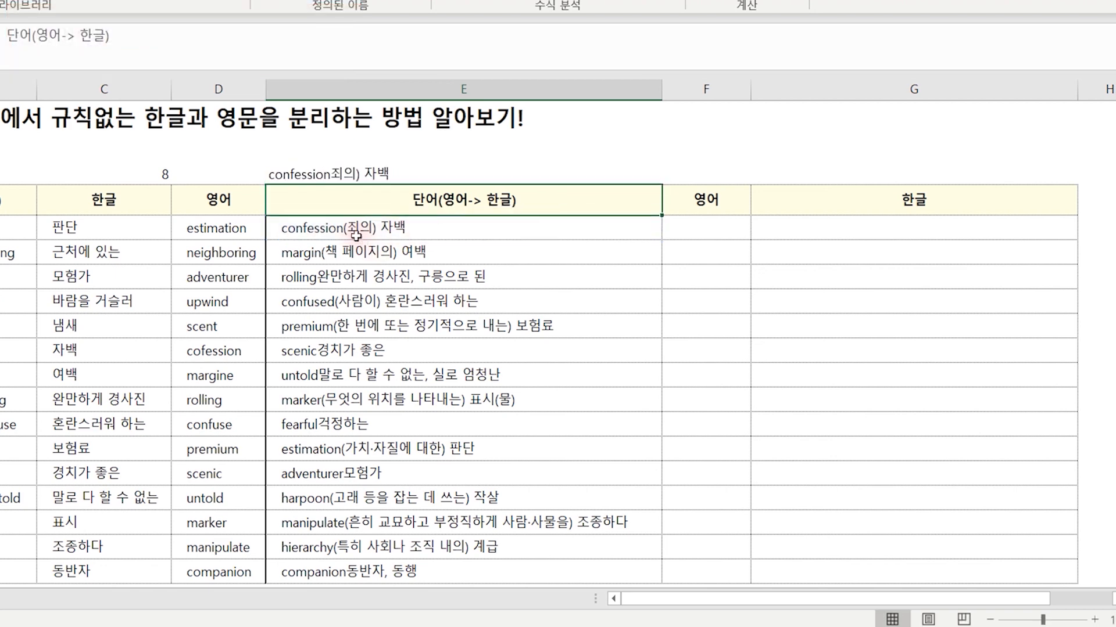
Nest the existing E4 formula inside a second, outer SUBSTITUTE function.
click(349, 174)
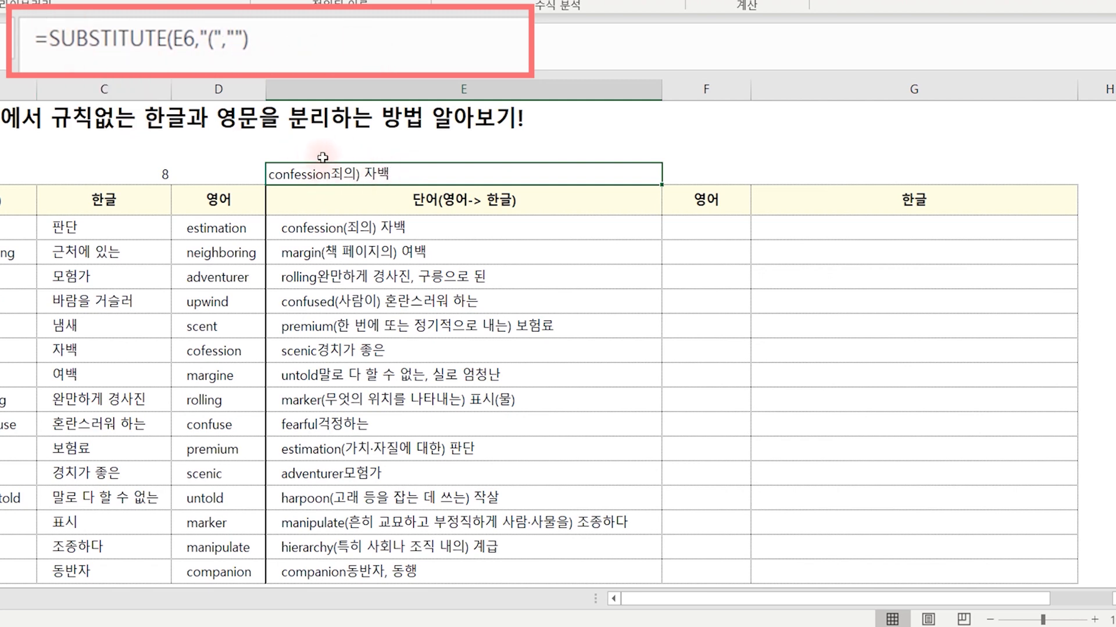
click(39, 38)
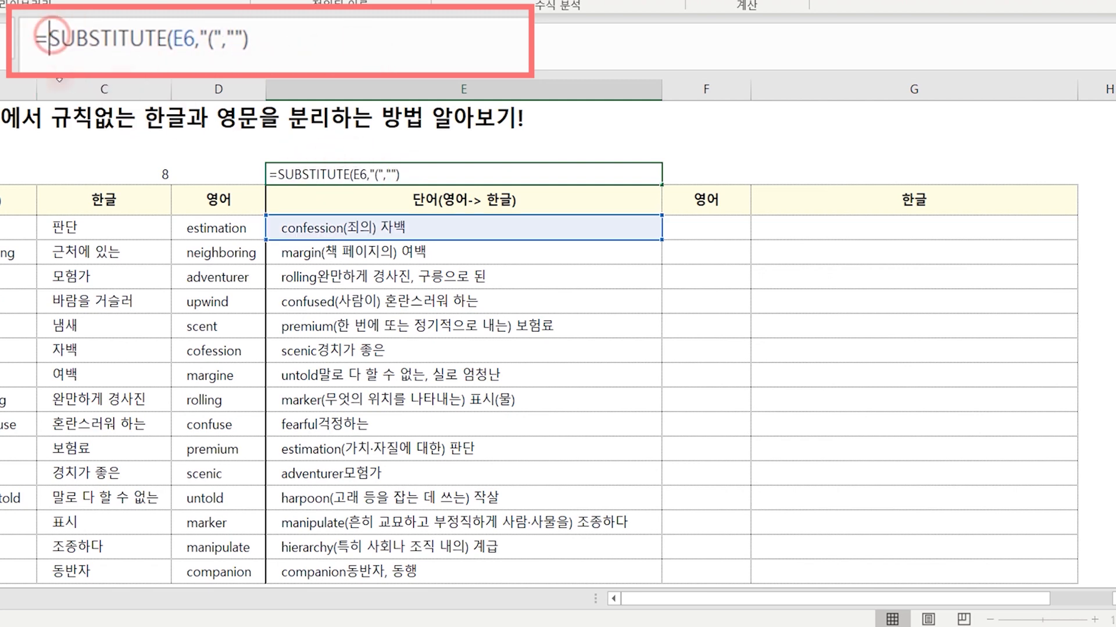
text(SUM)
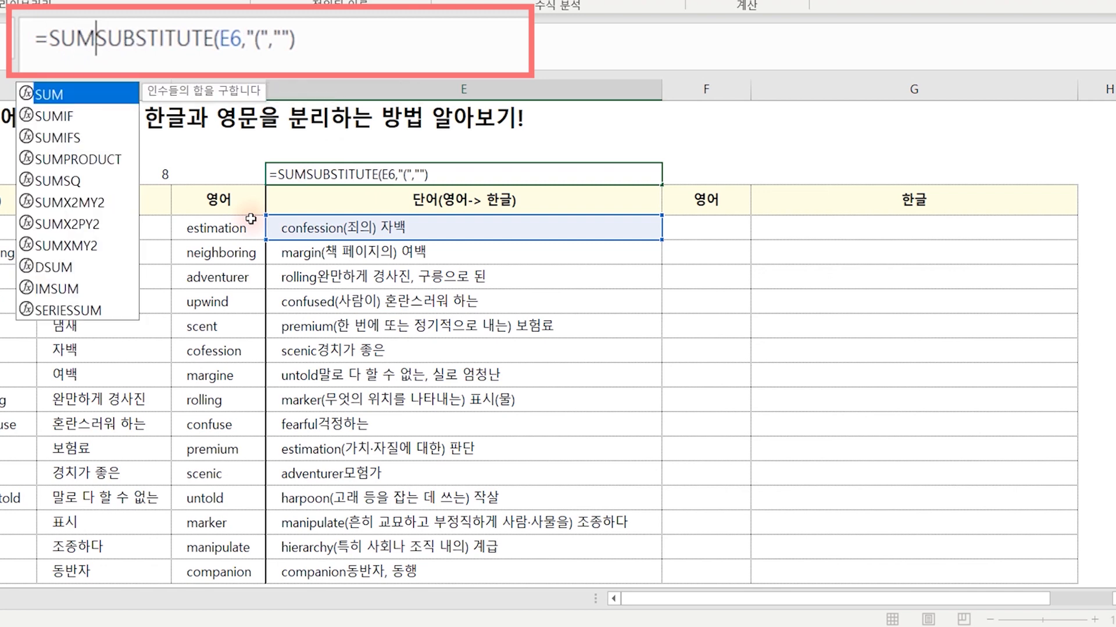
key(BackSpace)
text(B)
key(Tab)
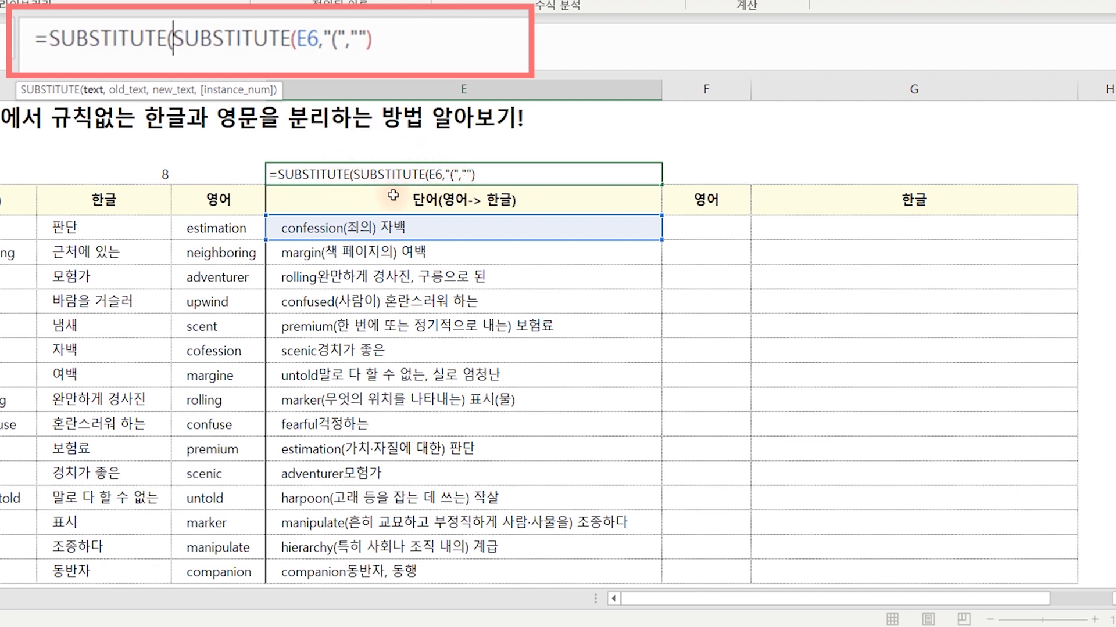
Complete the outer SUBSTITUTE in E4 so it replaces ")" with empty text, and review the finished formula.
click(440, 35)
text(,")
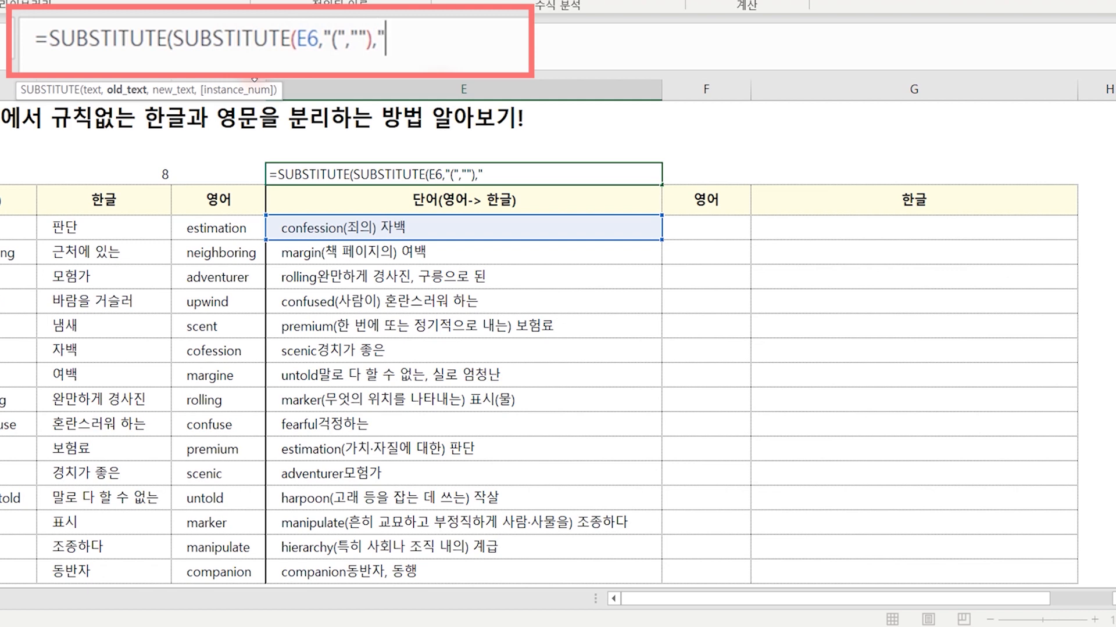
text()",)
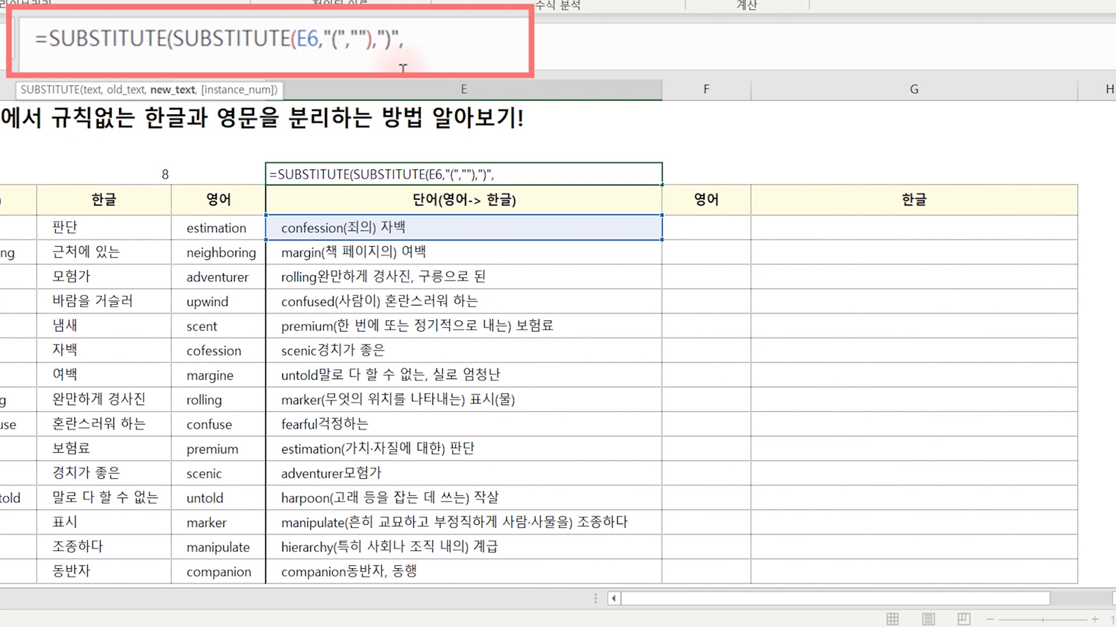
text(""))
key(Return)
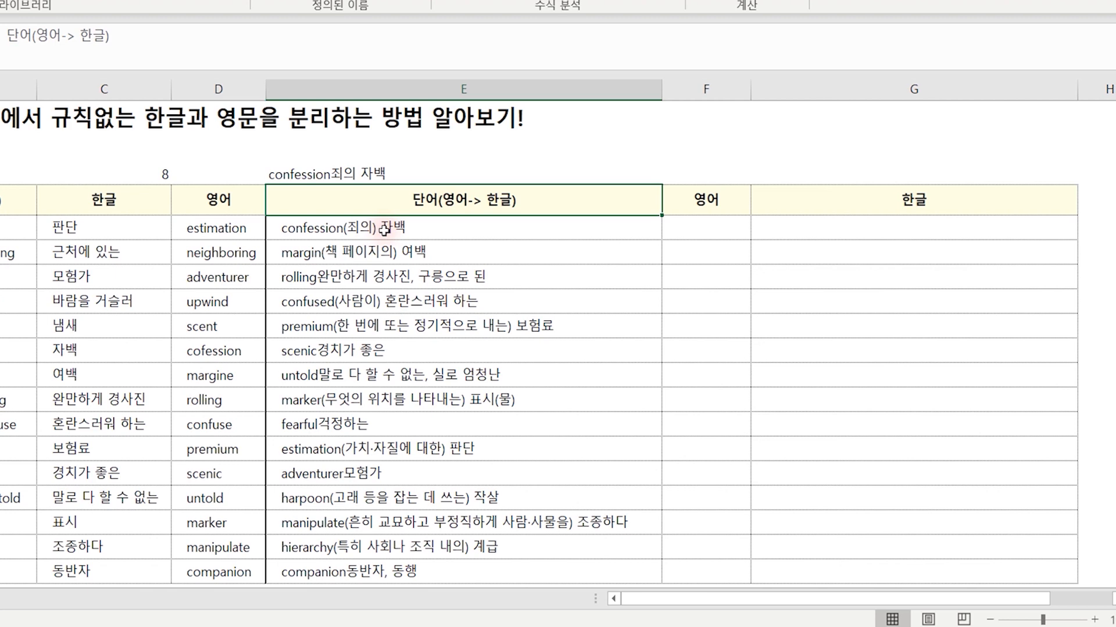
click(380, 172)
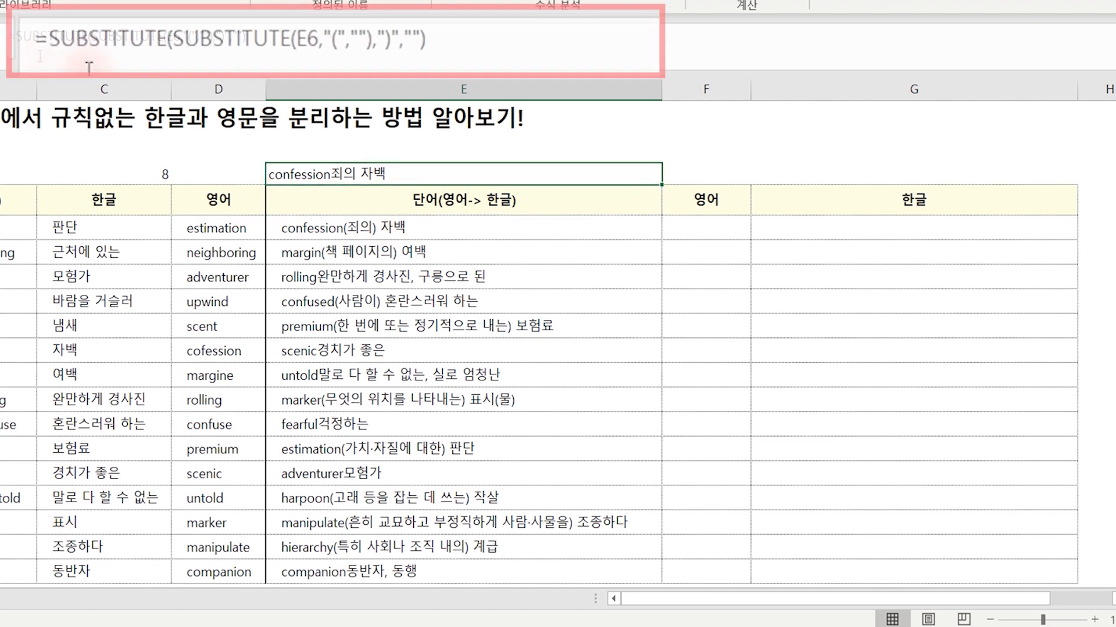
Wrap the E4 formula in a third SUBSTITUTE that replaces a space " " with empty text.
click(55, 39)
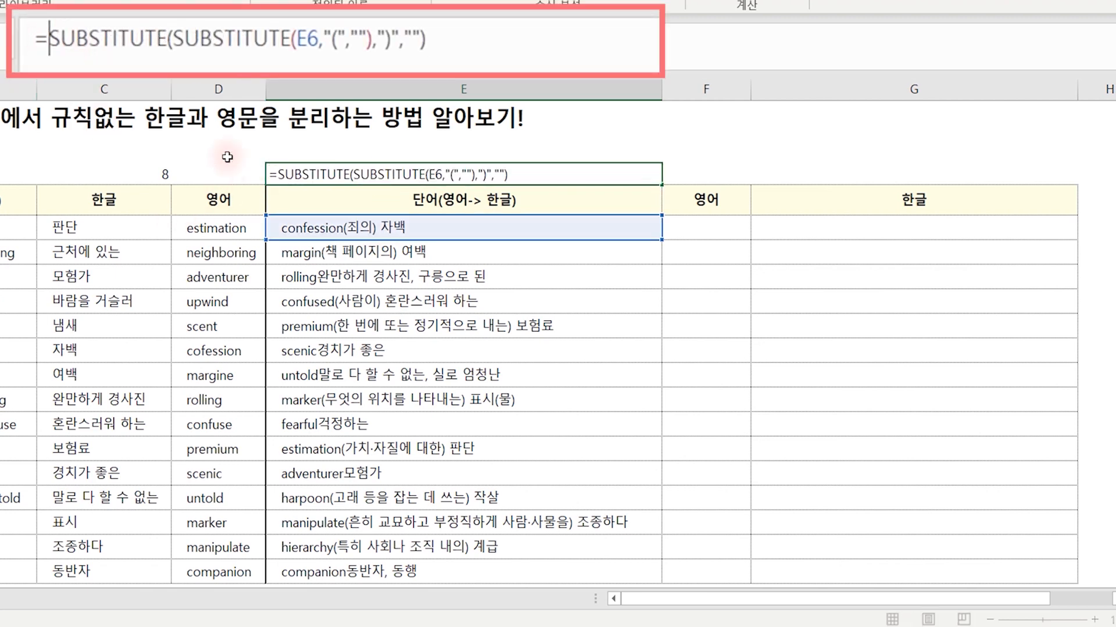
text(SU)
key(Tab)
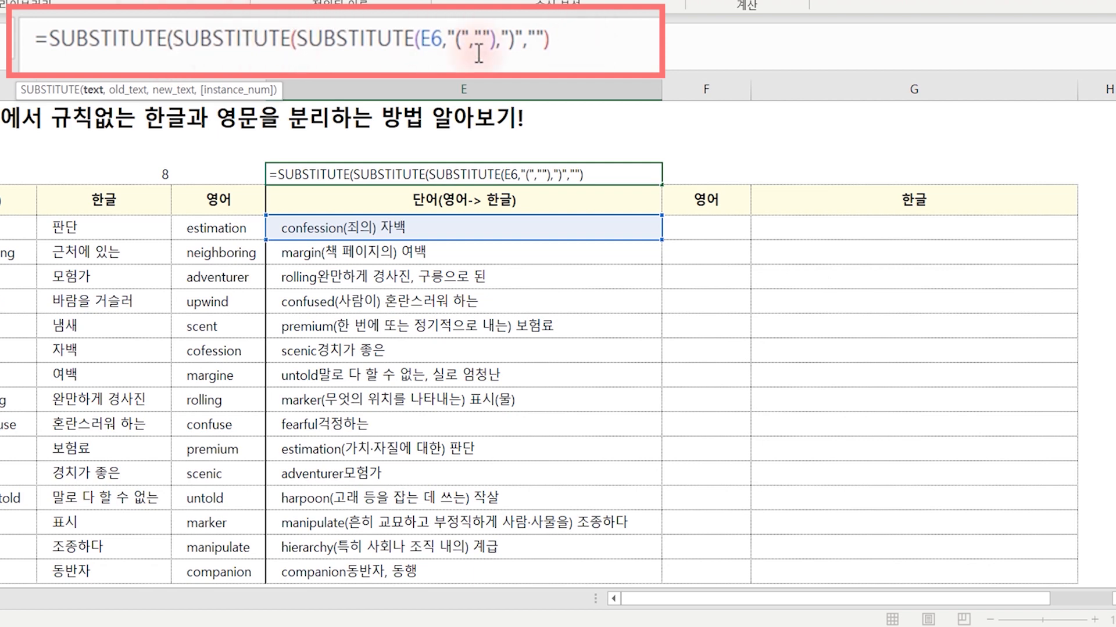
click(619, 41)
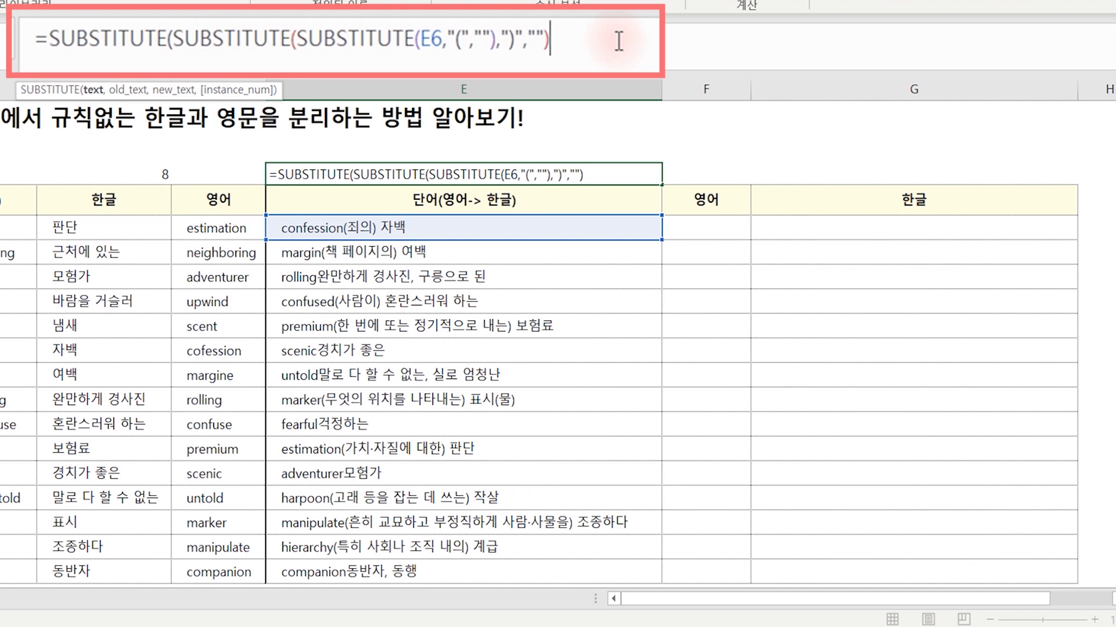
text(," ")
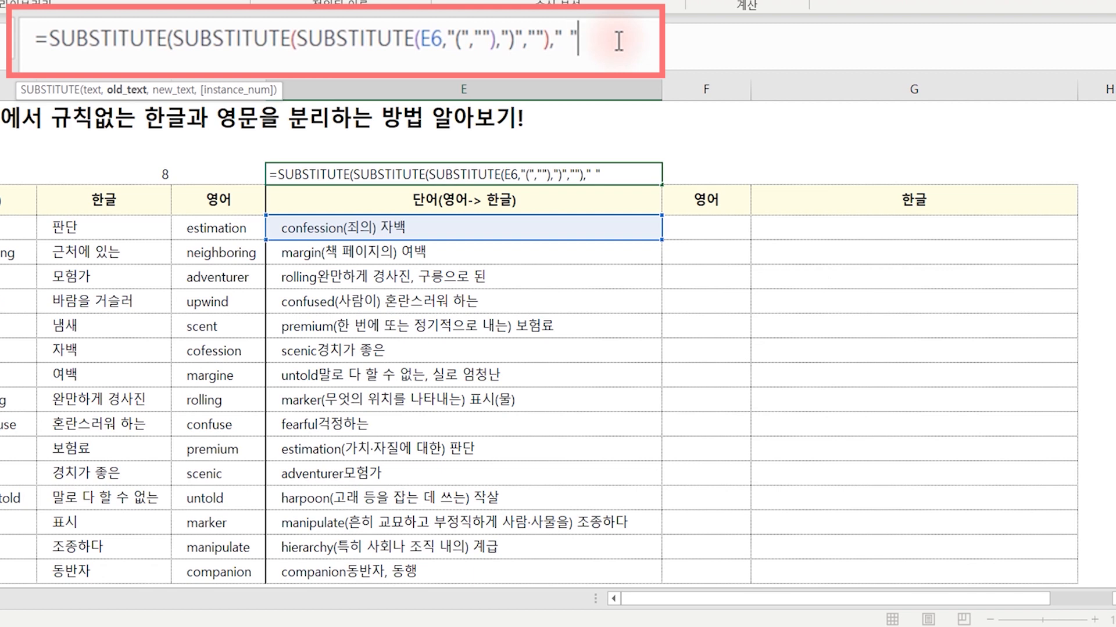
text(,"")
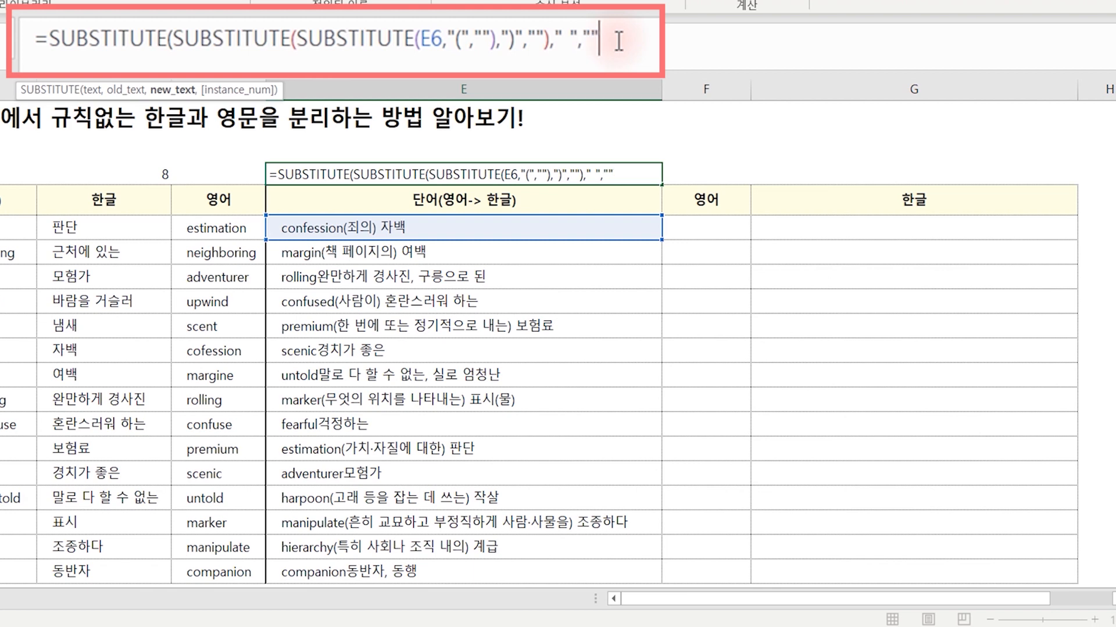
text())
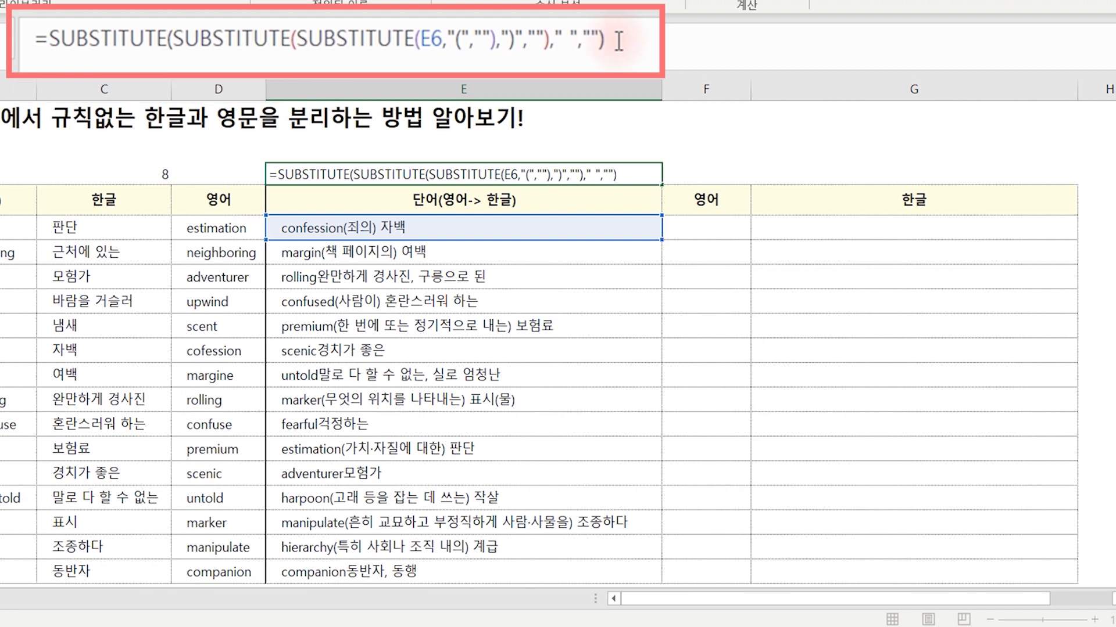
key(Return)
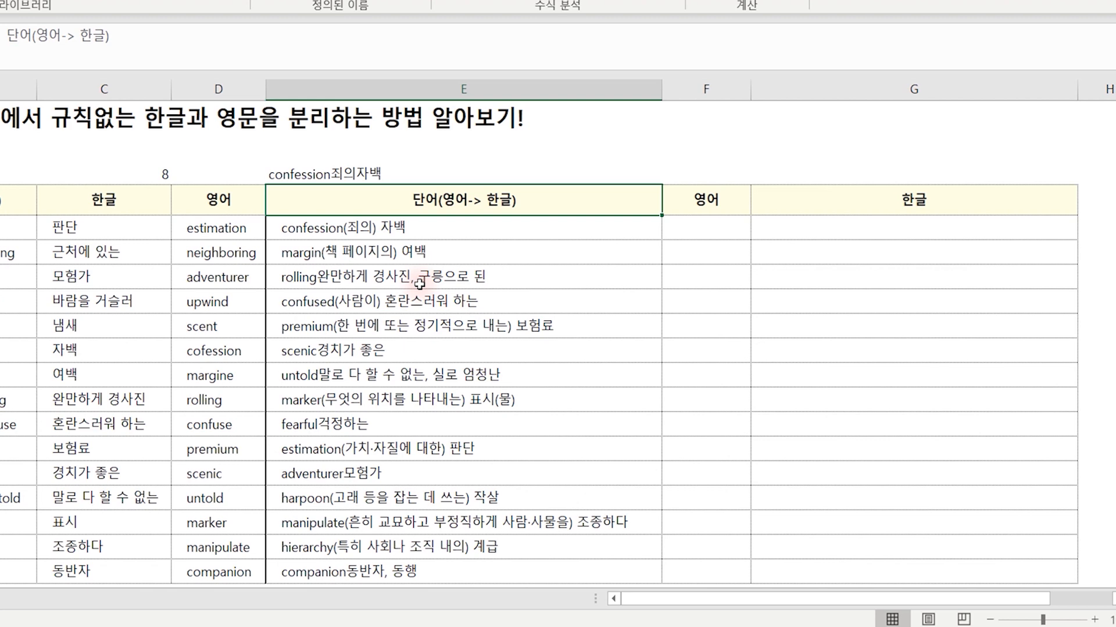
Wrap the E4 formula in a fourth SUBSTITUTE that replaces "," with empty text.
click(355, 174)
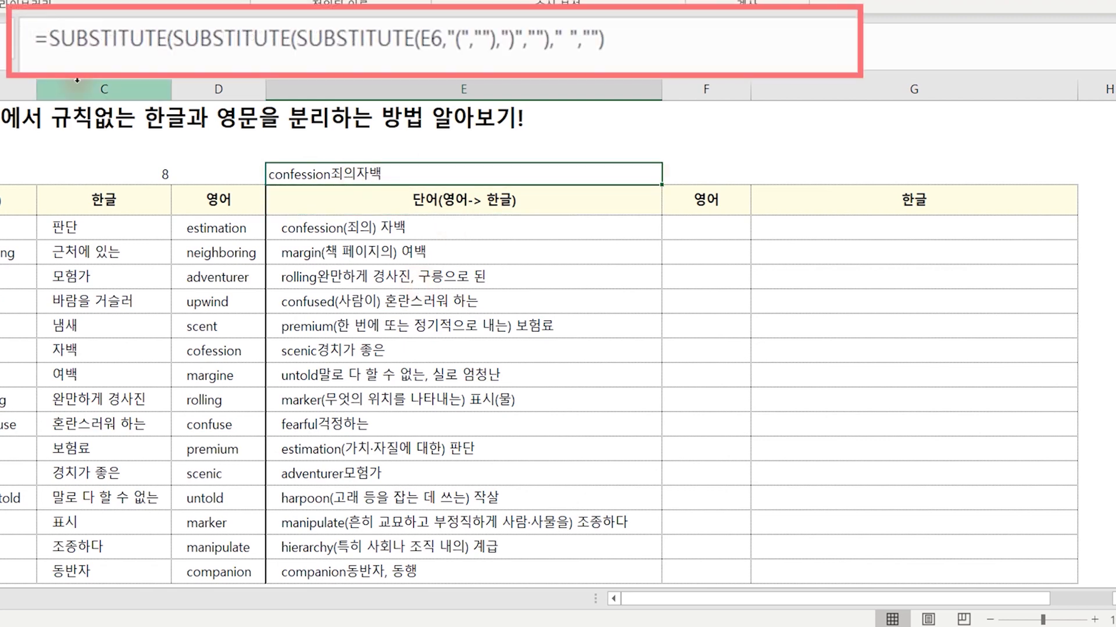
click(51, 38)
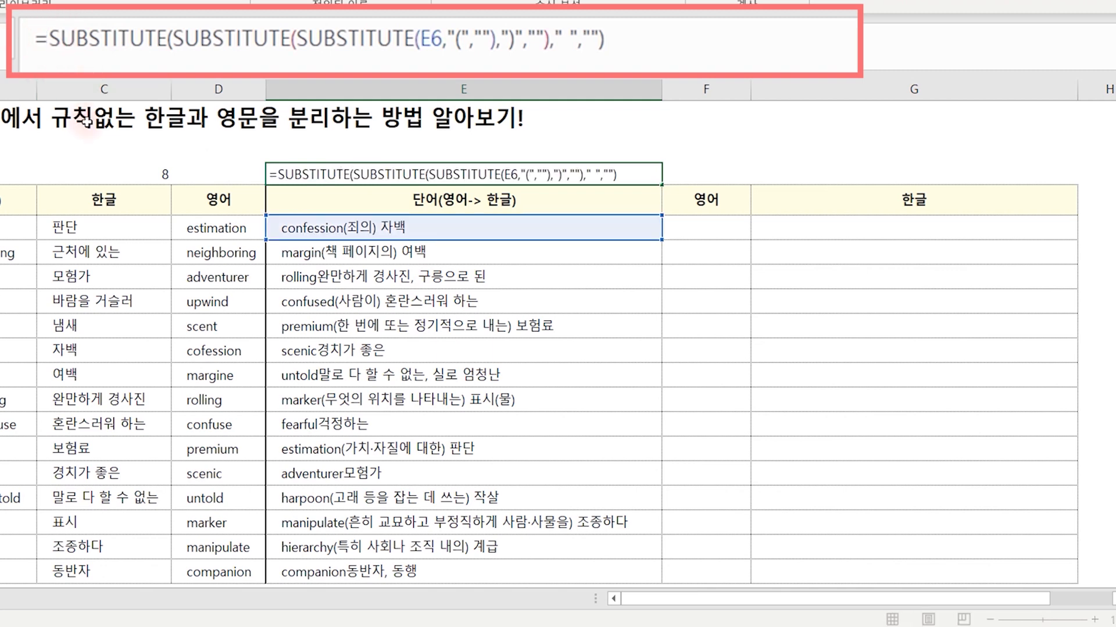
text(SUB)
key(Tab)
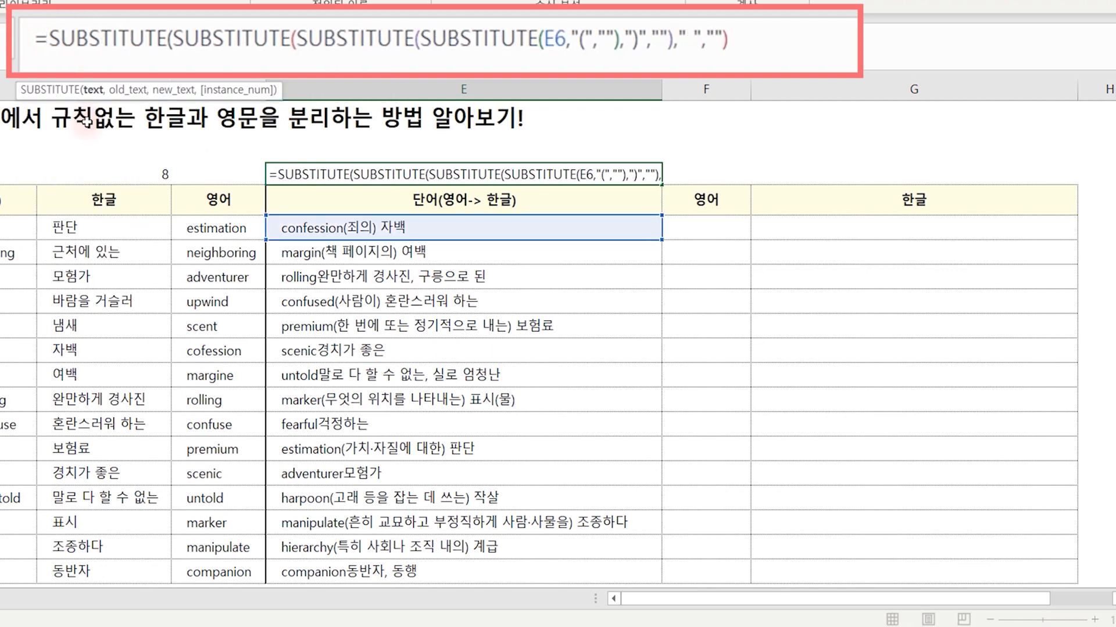
key(End)
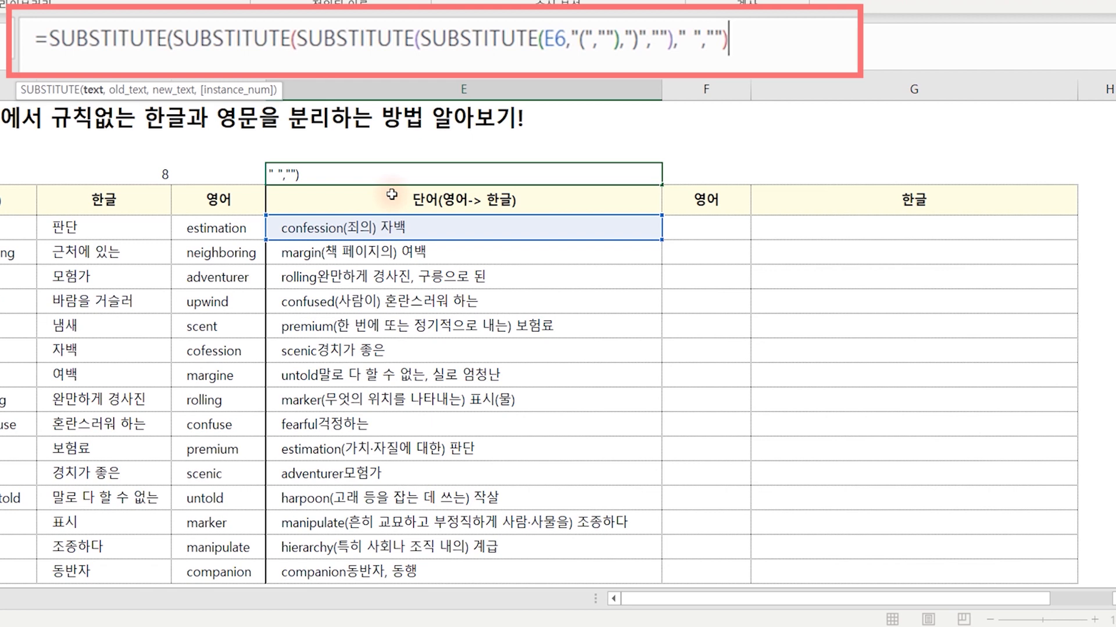
text(,",",)
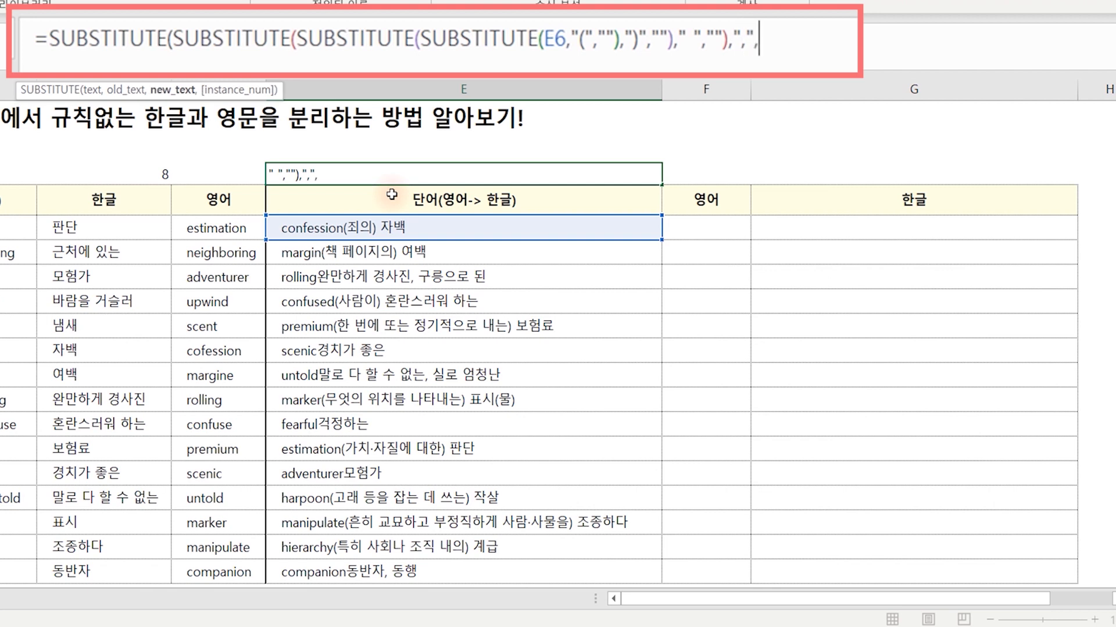
text("")
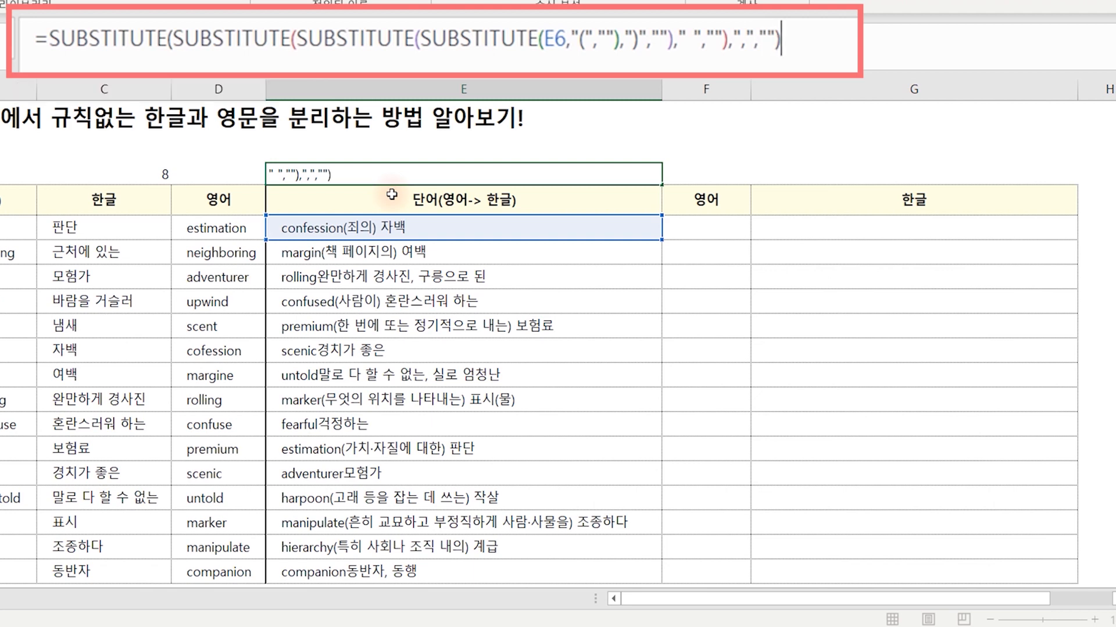
key(Return)
key(Up)
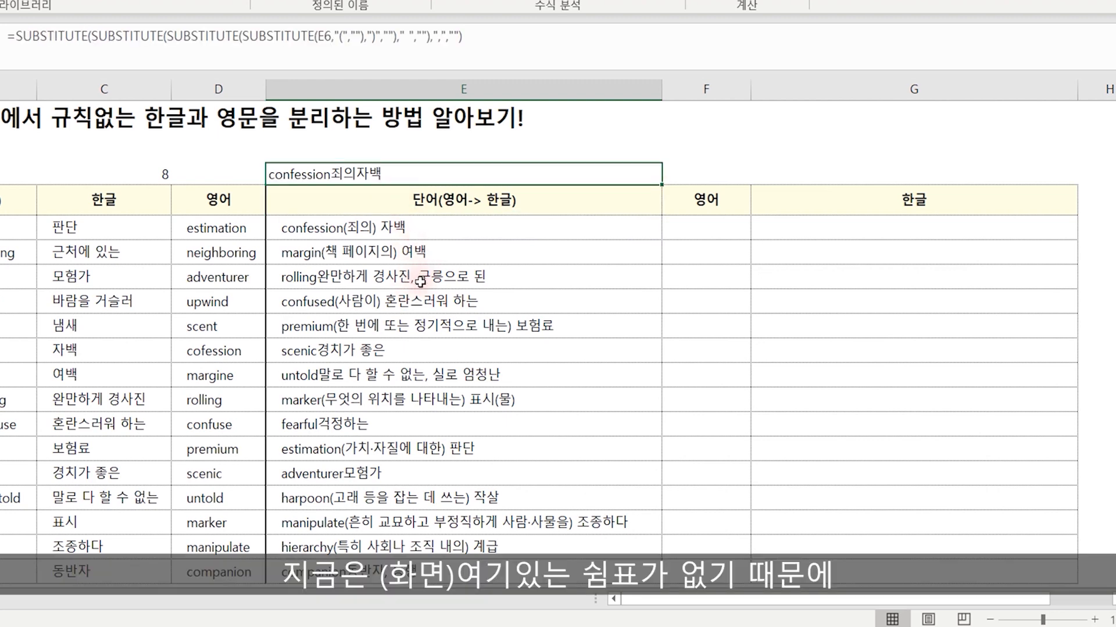
Point the E4 formula's cell reference at E8 to test the comma removal on the rolling entry.
double_click(351, 173)
drag(377, 240, 481, 277)
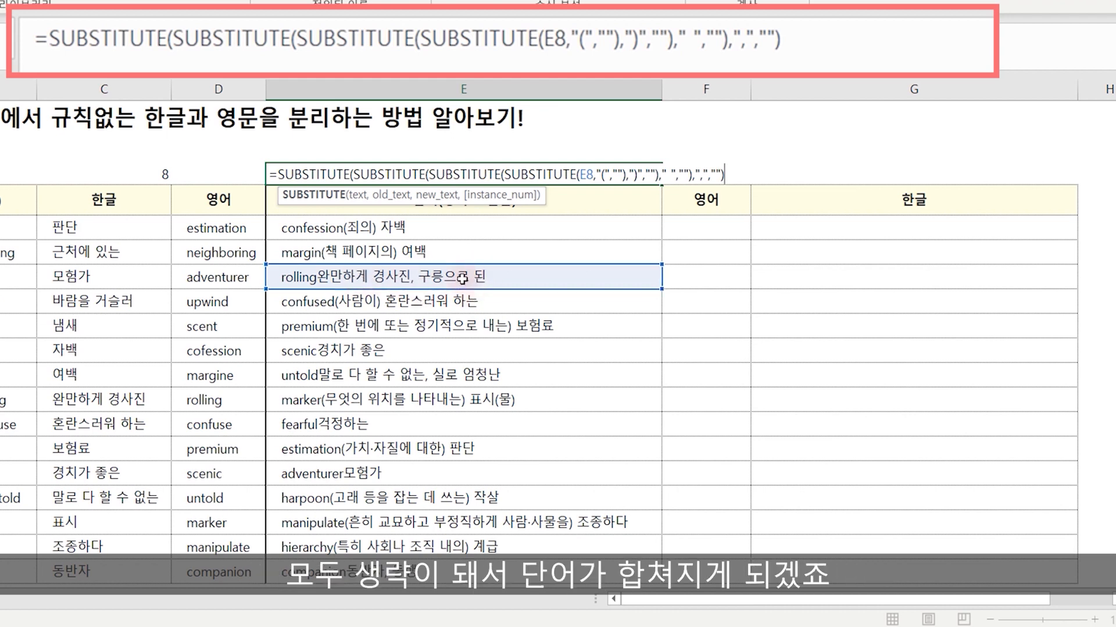
key(Return)
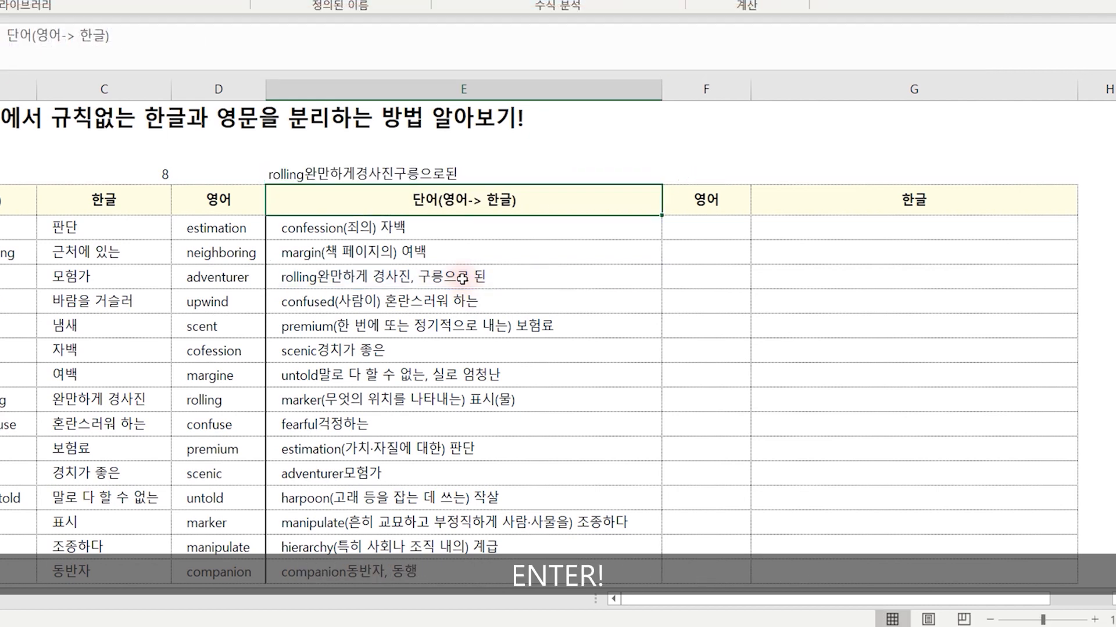
key(Up)
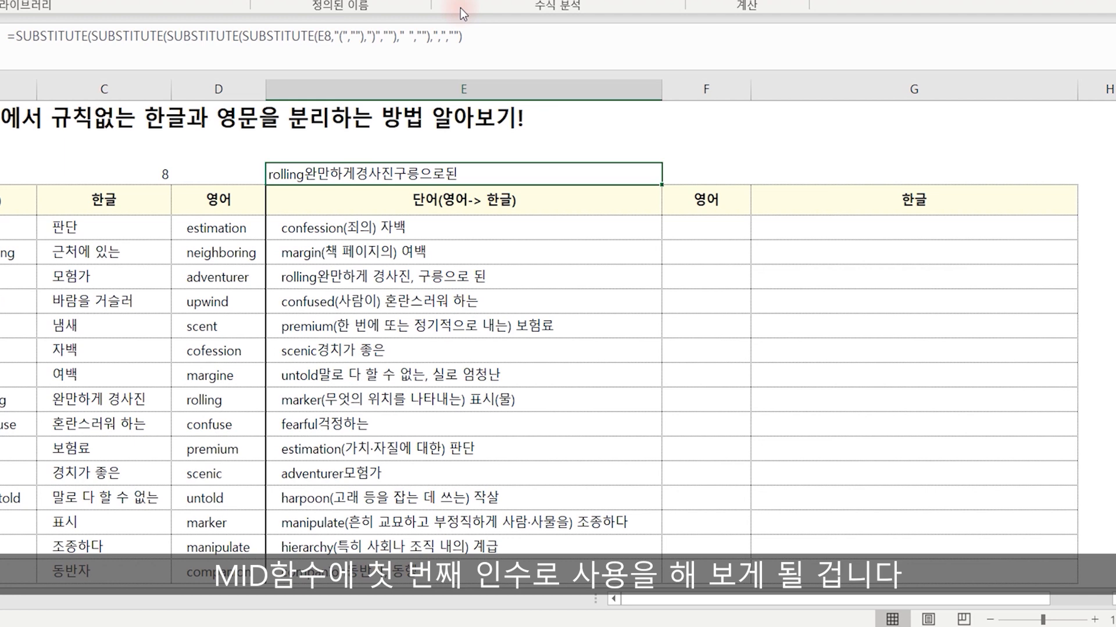
Return the E4 formula's cell reference to E6, the confession entry.
double_click(464, 173)
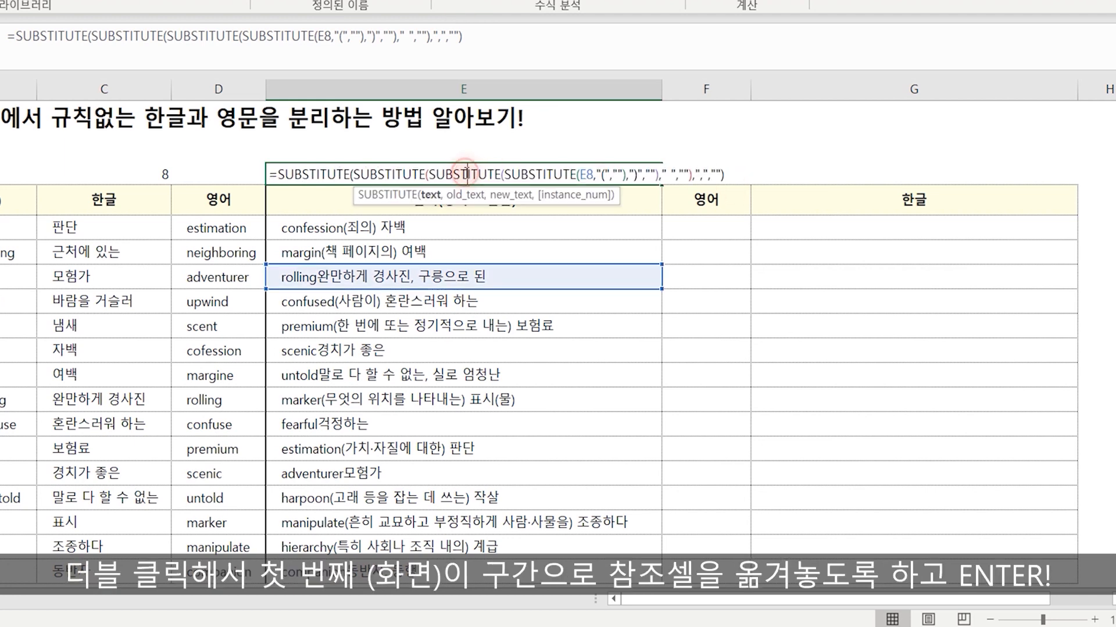
drag(387, 262, 401, 221)
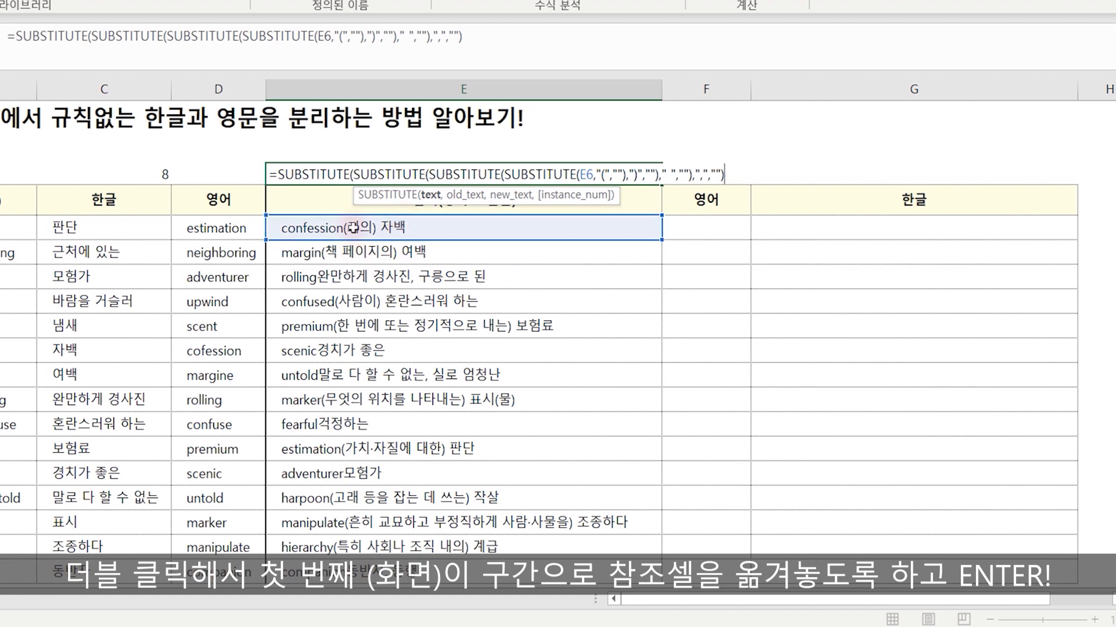
key(Return)
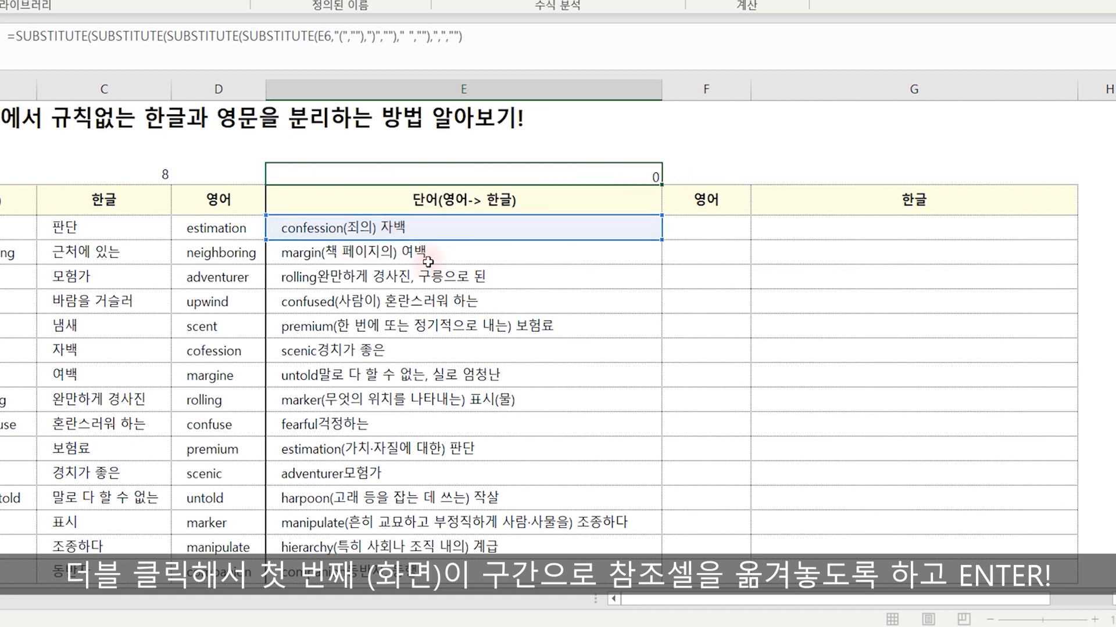
click(378, 173)
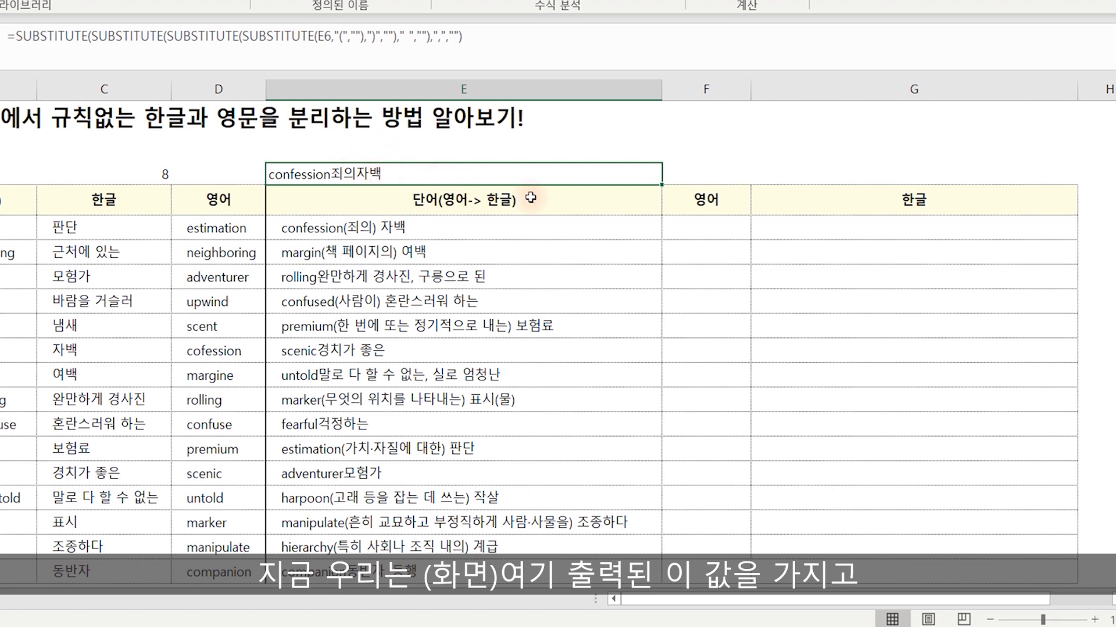
click(712, 227)
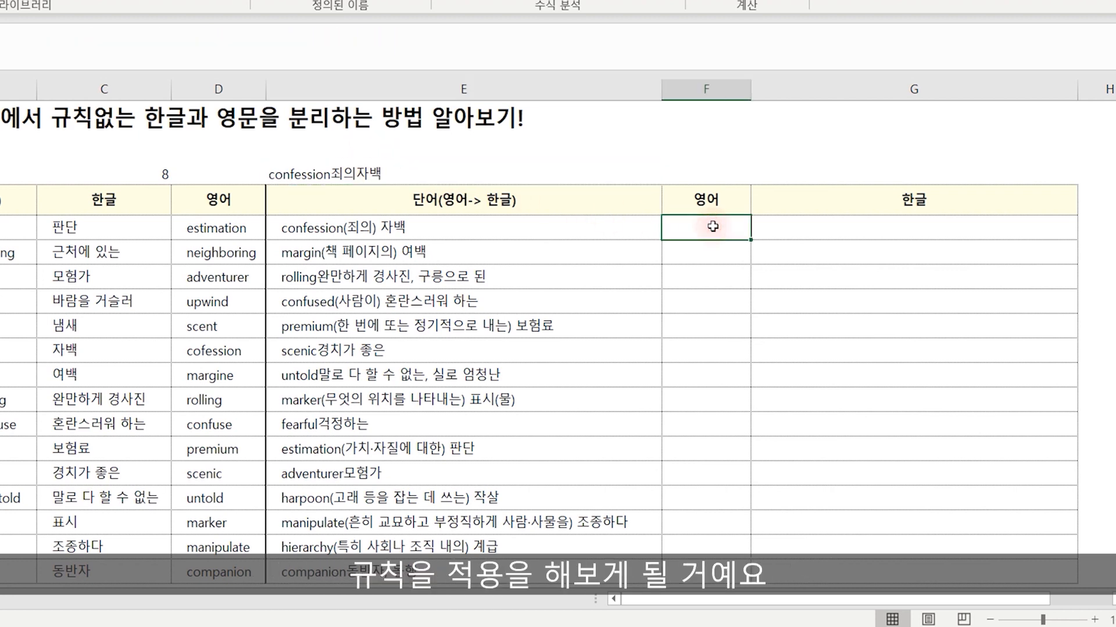
text(=MID()
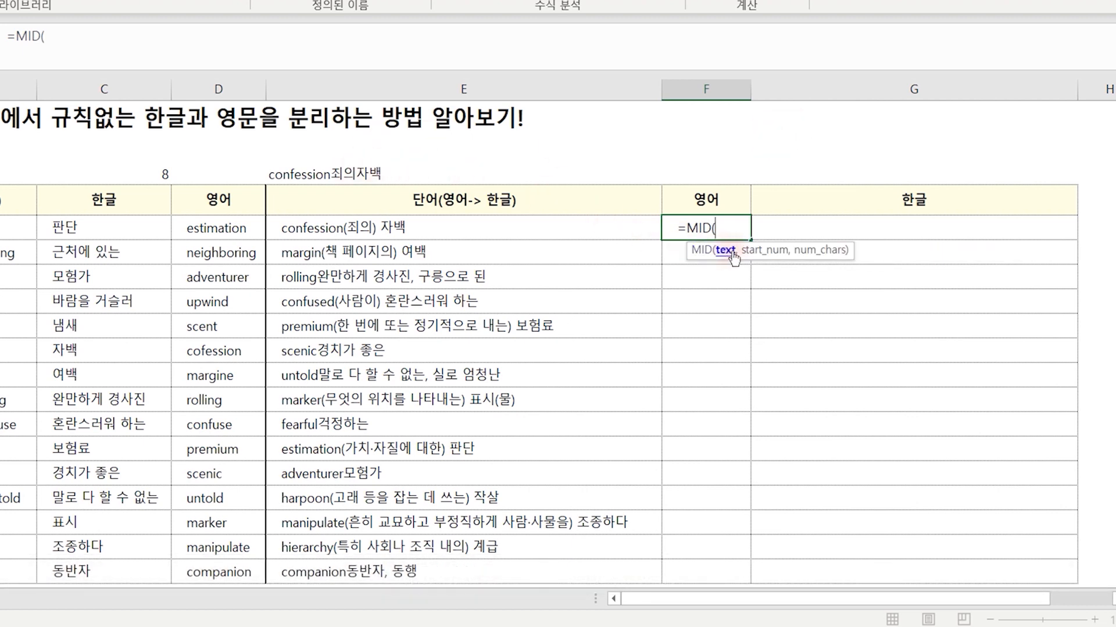
key(Escape)
Copy the whole nested SUBSTITUTE expression from the E4 formula, without its equals sign.
double_click(444, 173)
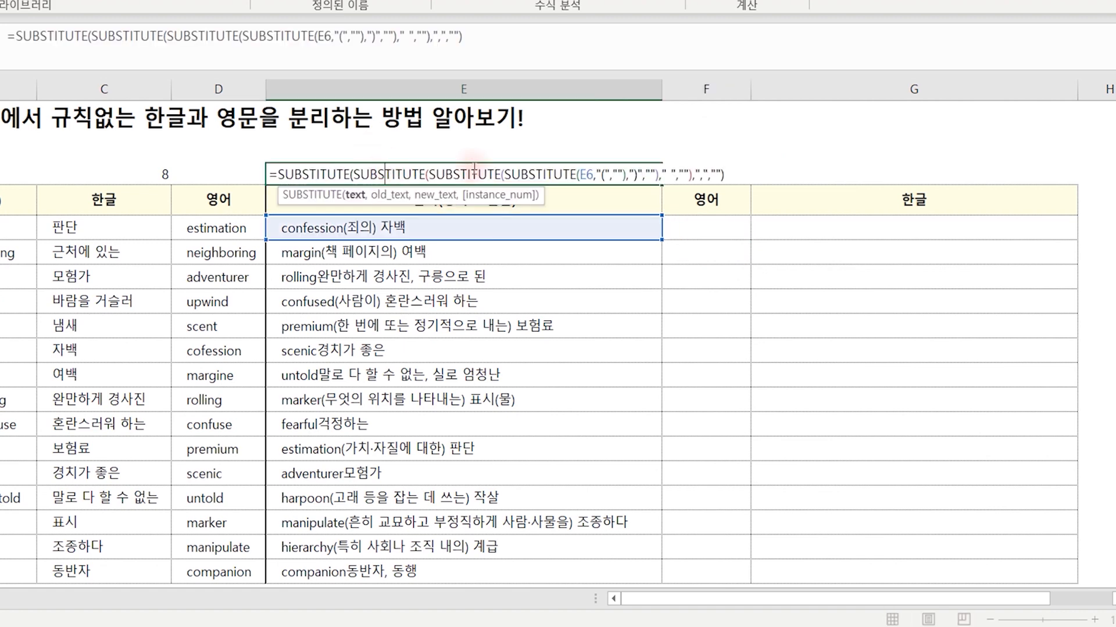
drag(277, 174, 800, 190)
key(ctrl+c)
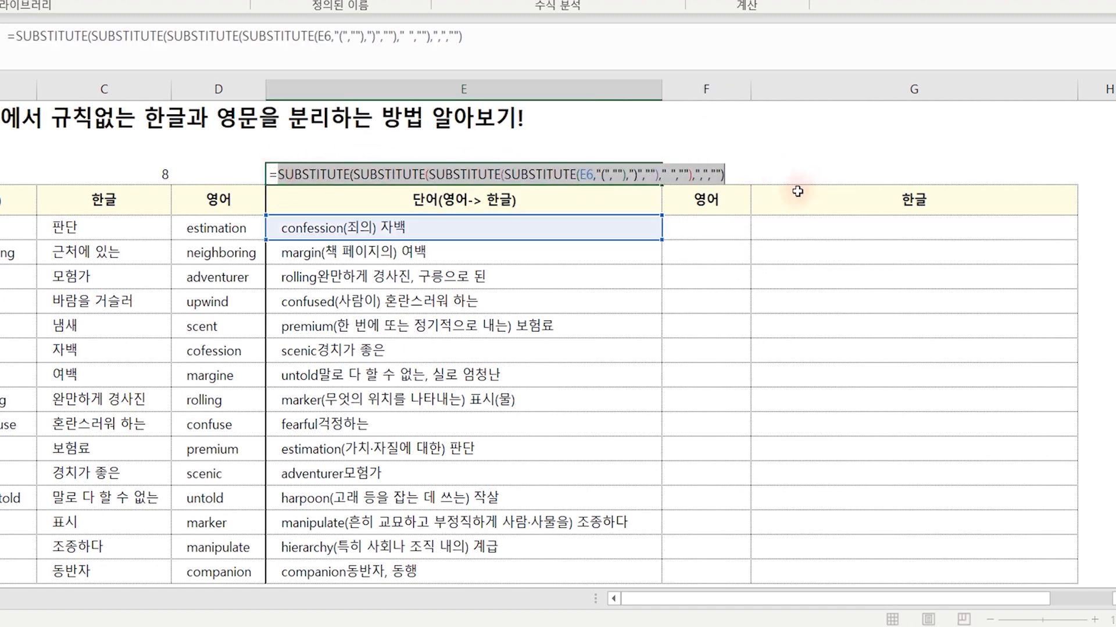
Start a MID formula in F6 under 영어, using the copied SUBSTITUTE expression as text and 1 as the start position.
click(732, 227)
text(=M)
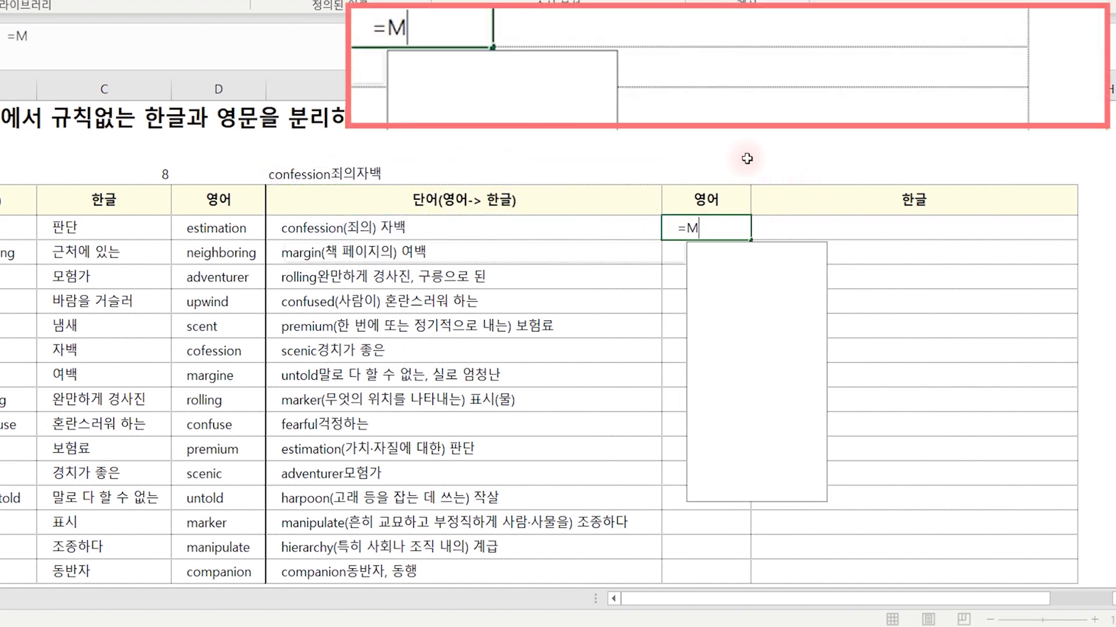
text(ID()
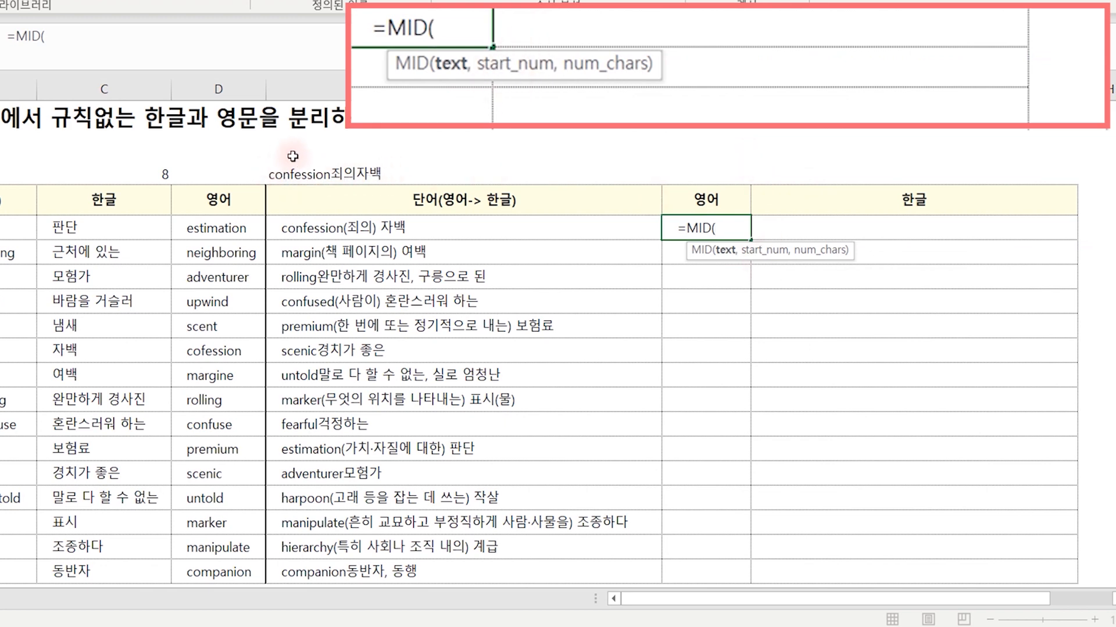
key(ctrl+v)
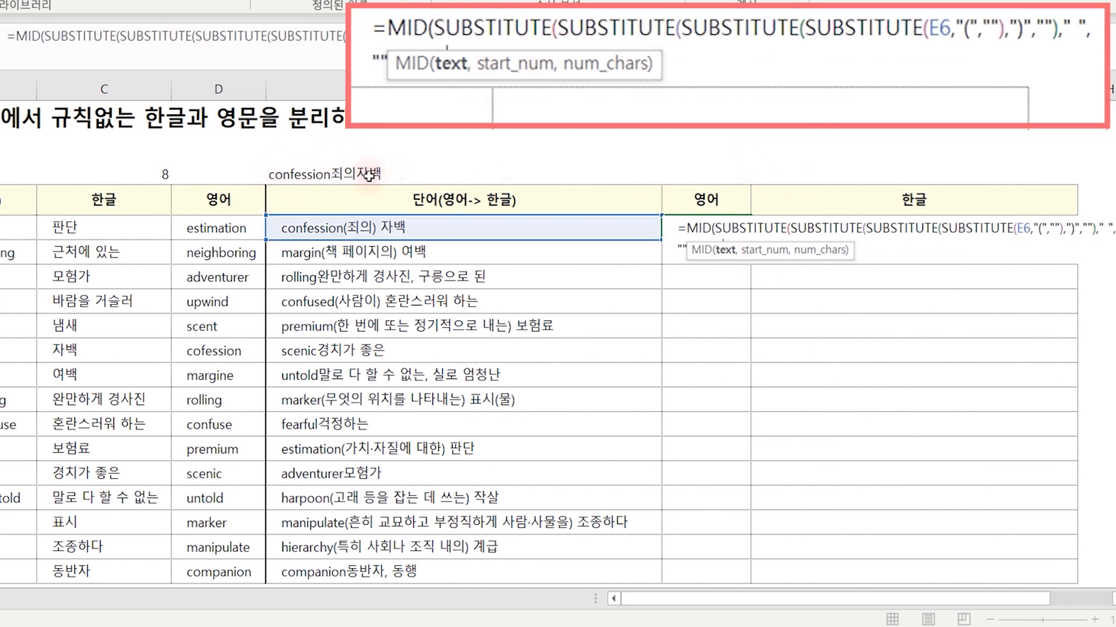
text(),",",""))
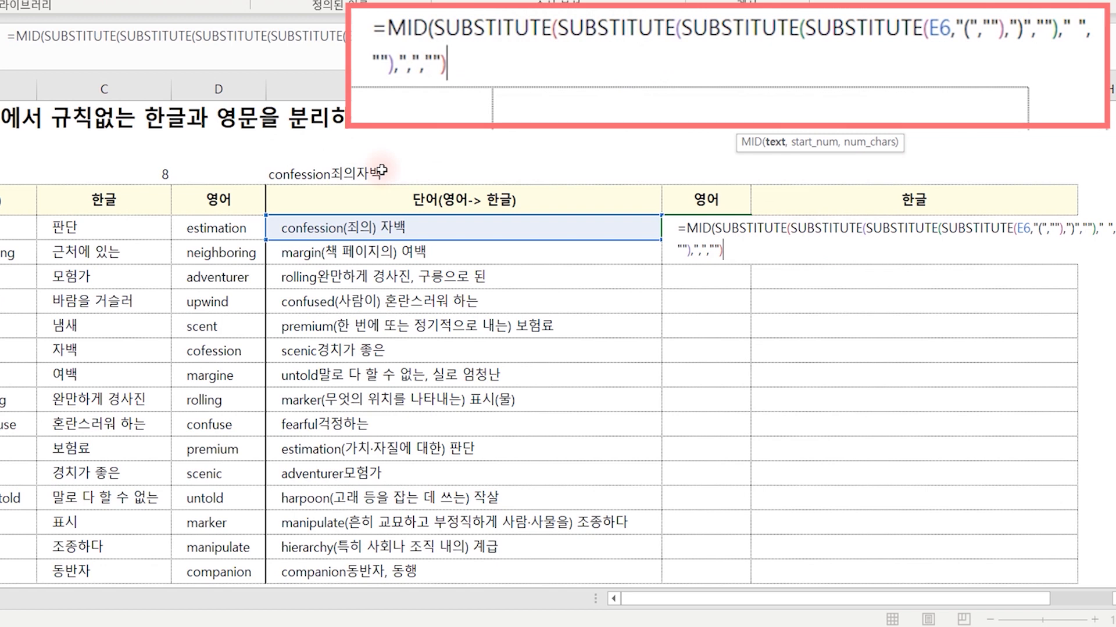
text(,)
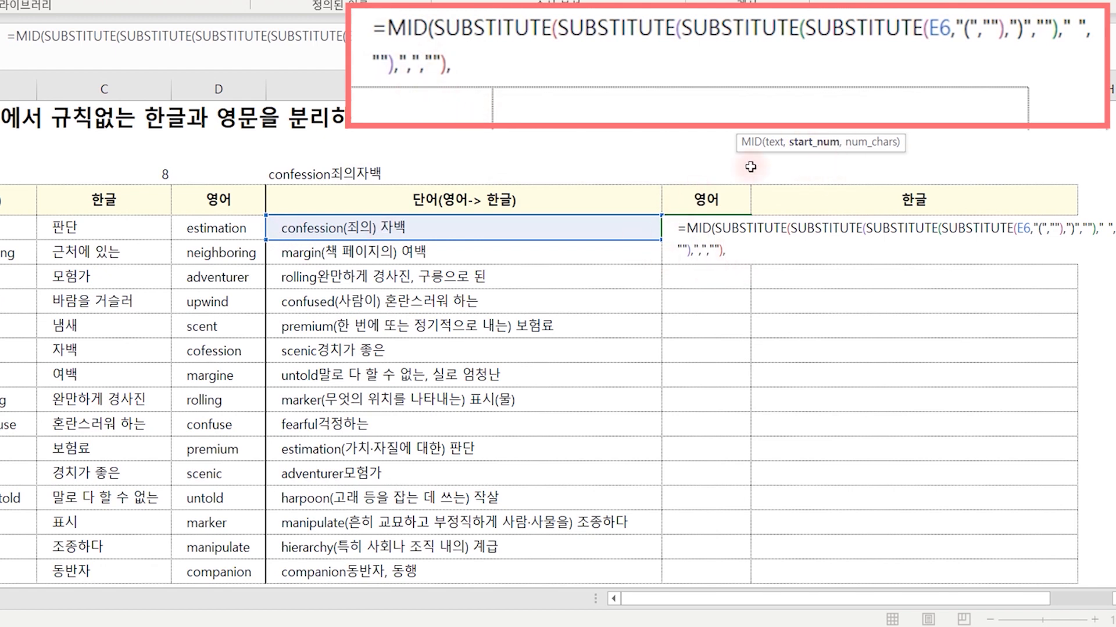
text(1,)
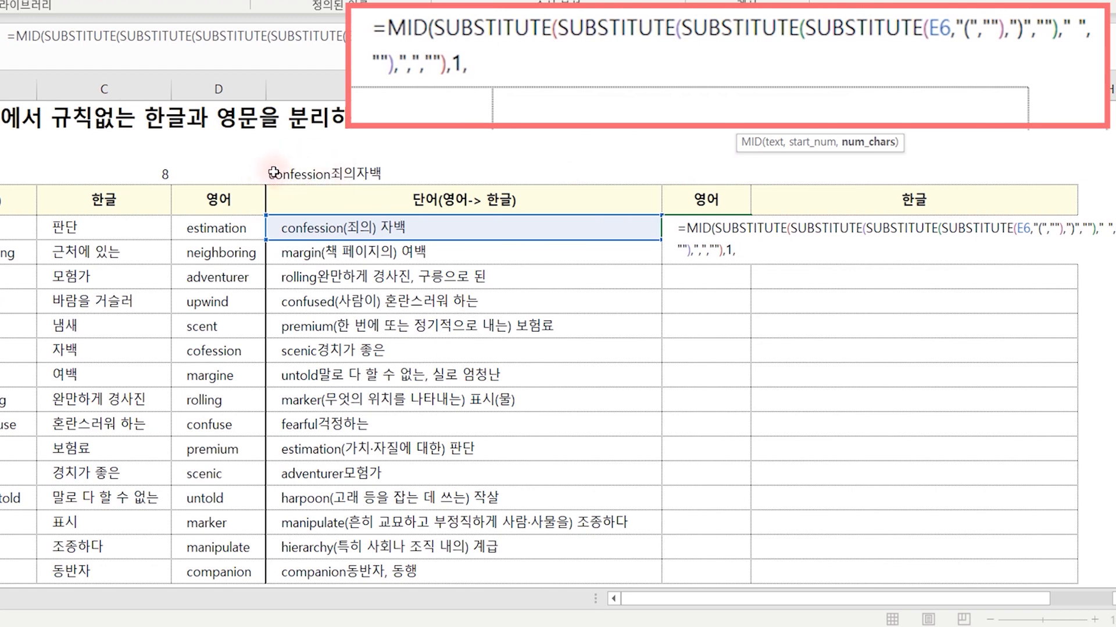
Begin the F6 formula's character count with SUM(--(LENB(MID( and use E6 as the inner MID's text.
text(S)
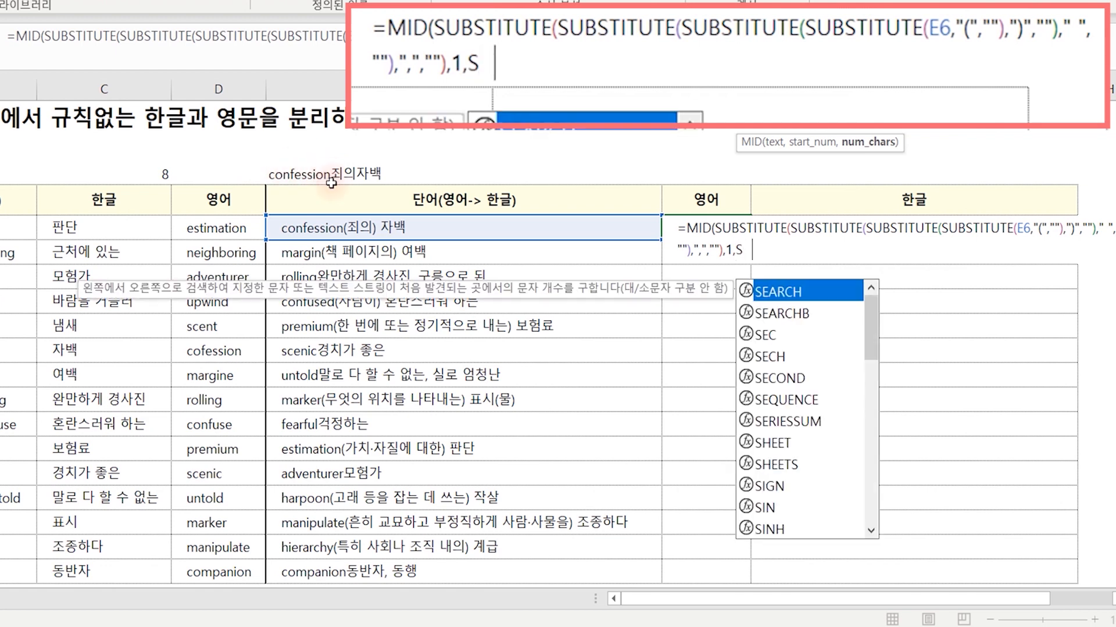
text(UM --)
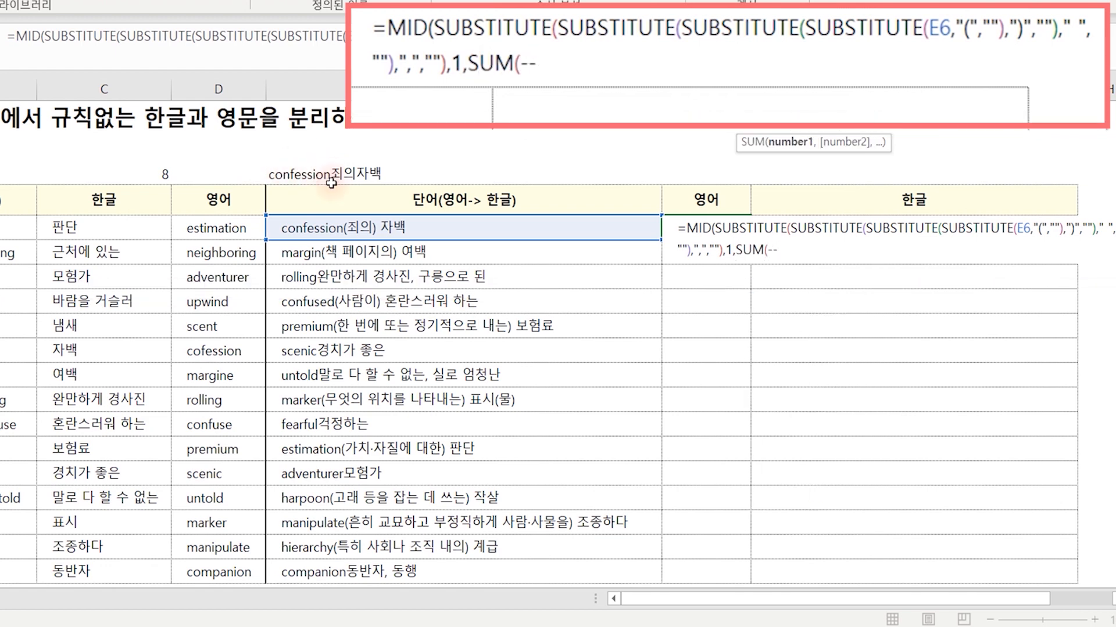
text((LENB()
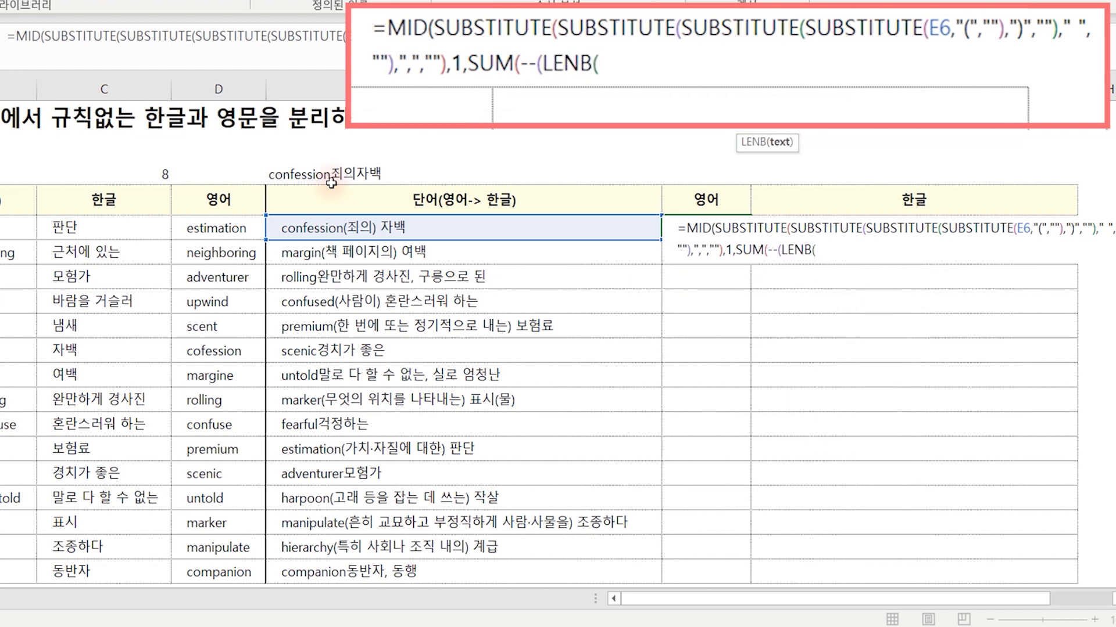
text(MID()
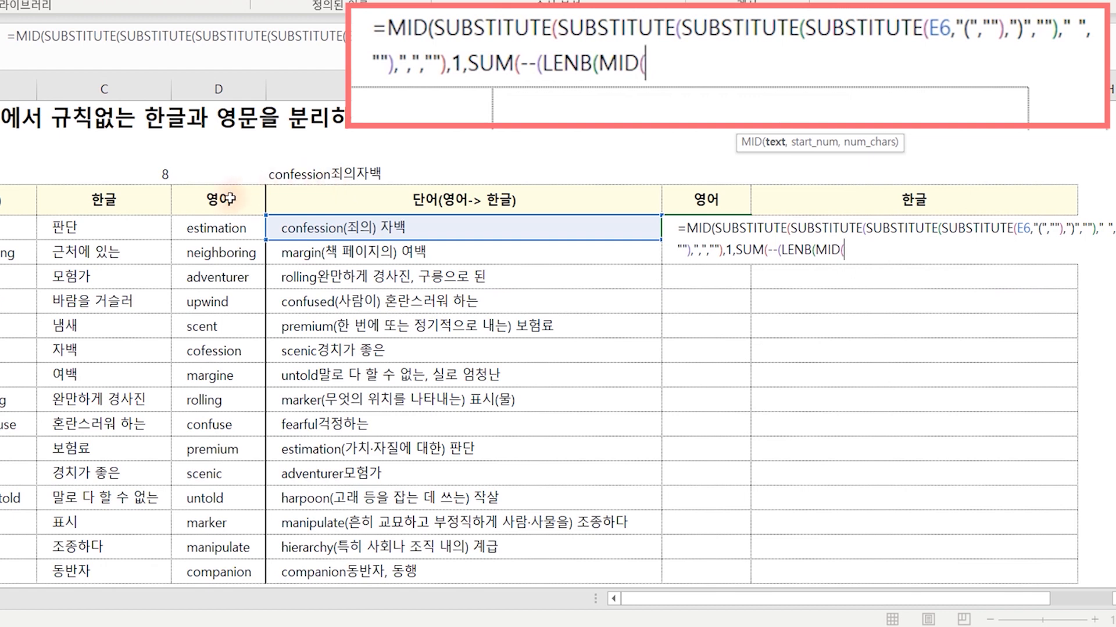
click(409, 227)
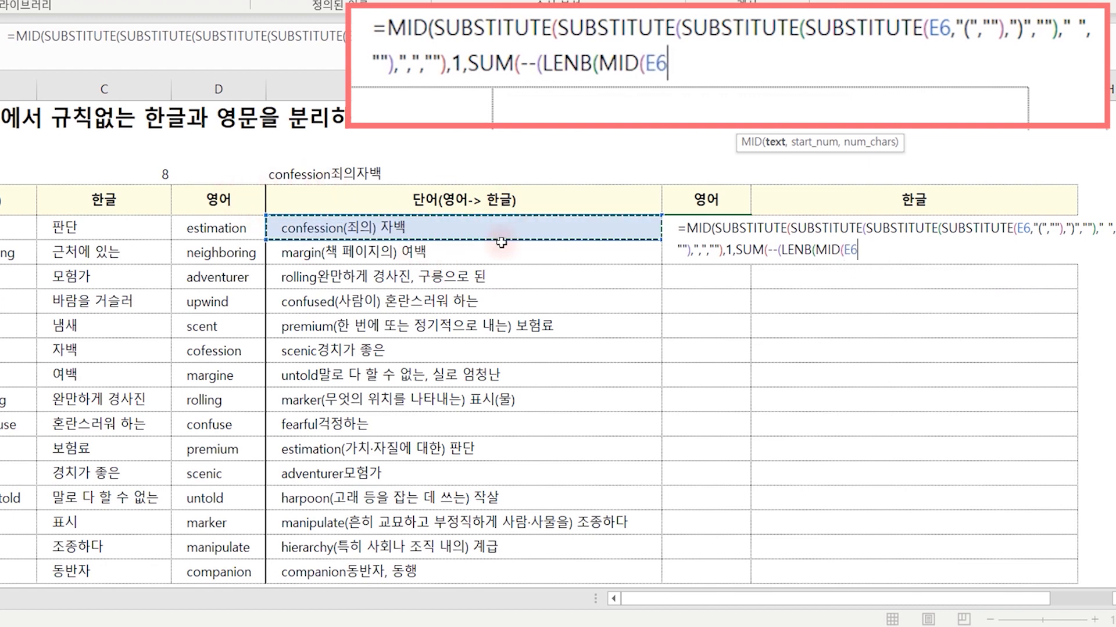
text(,)
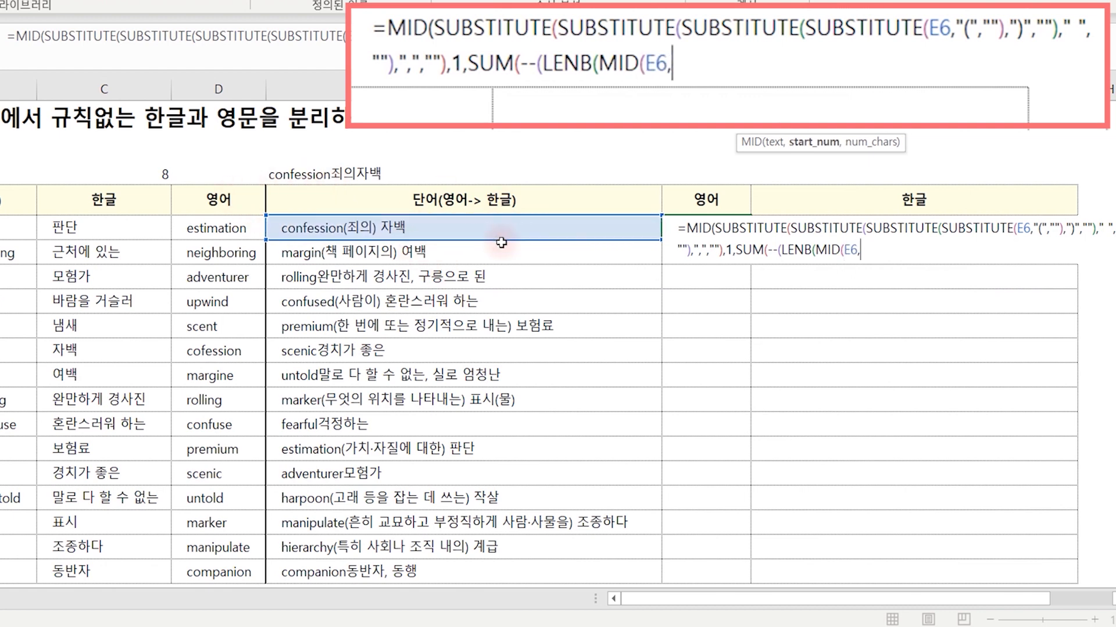
Set the inner MID's start position to ROW of the absolute range $A$1:$A$100.
text(ROW()
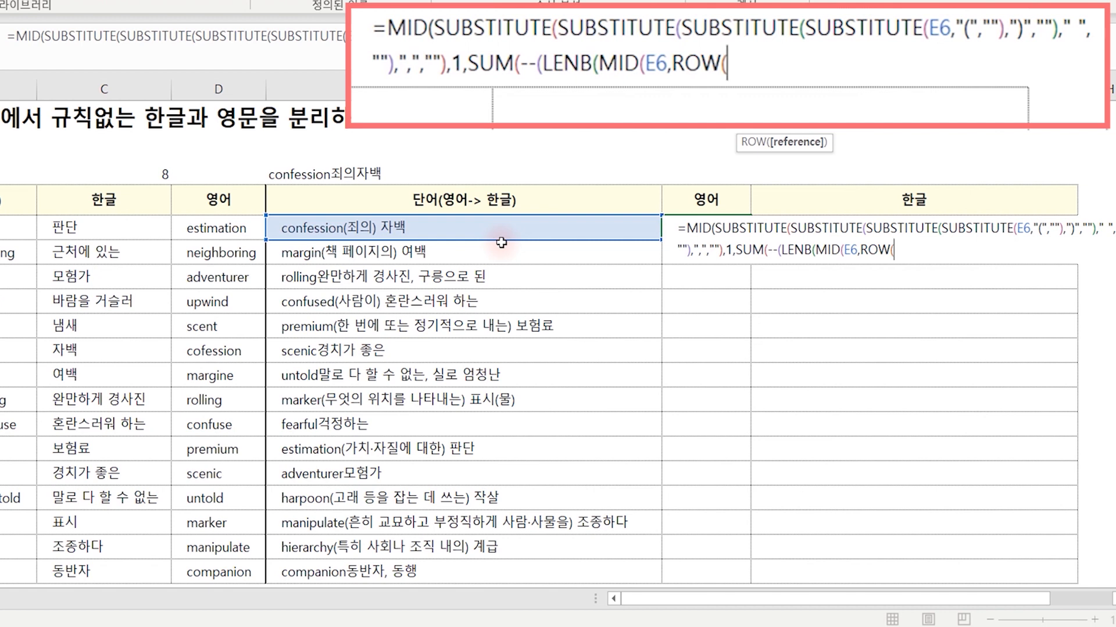
text(A)
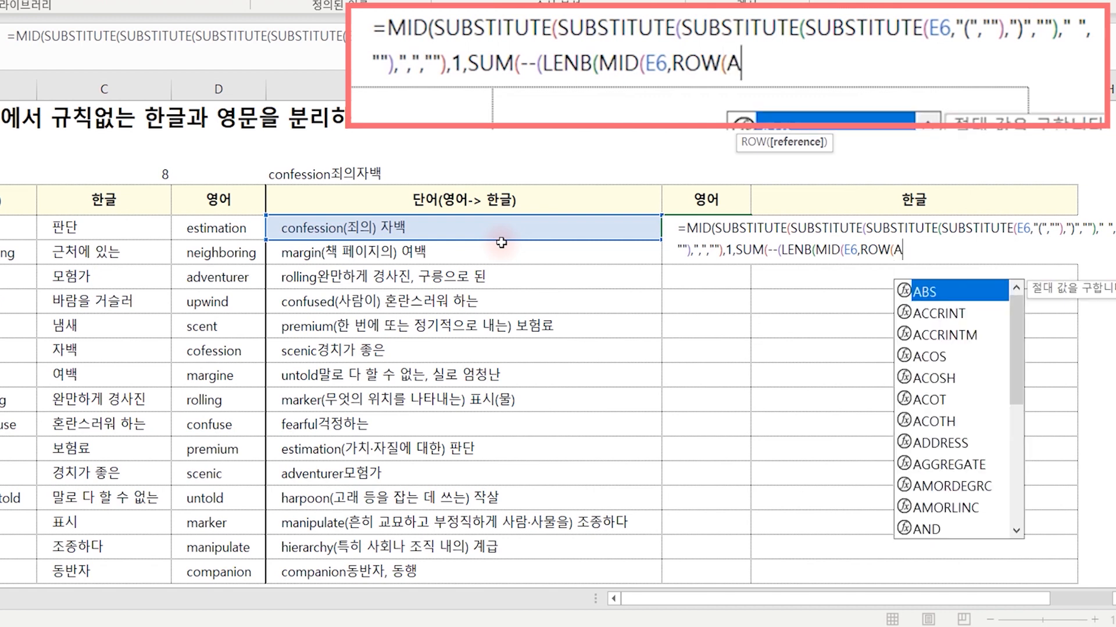
text(1:A100))
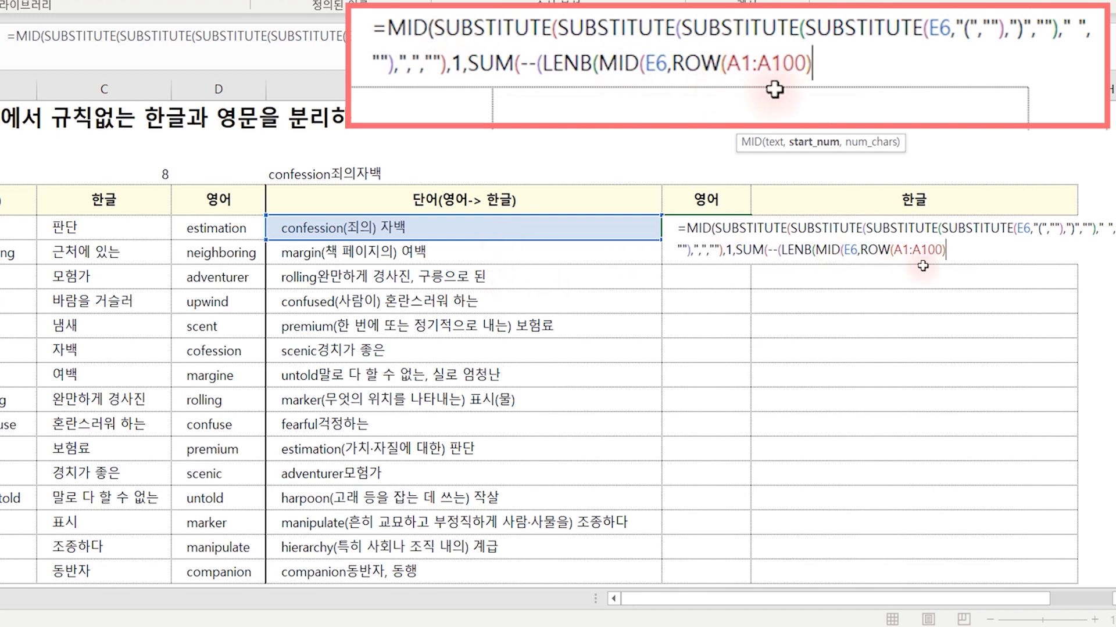
drag(742, 62, 784, 63)
key(F4)
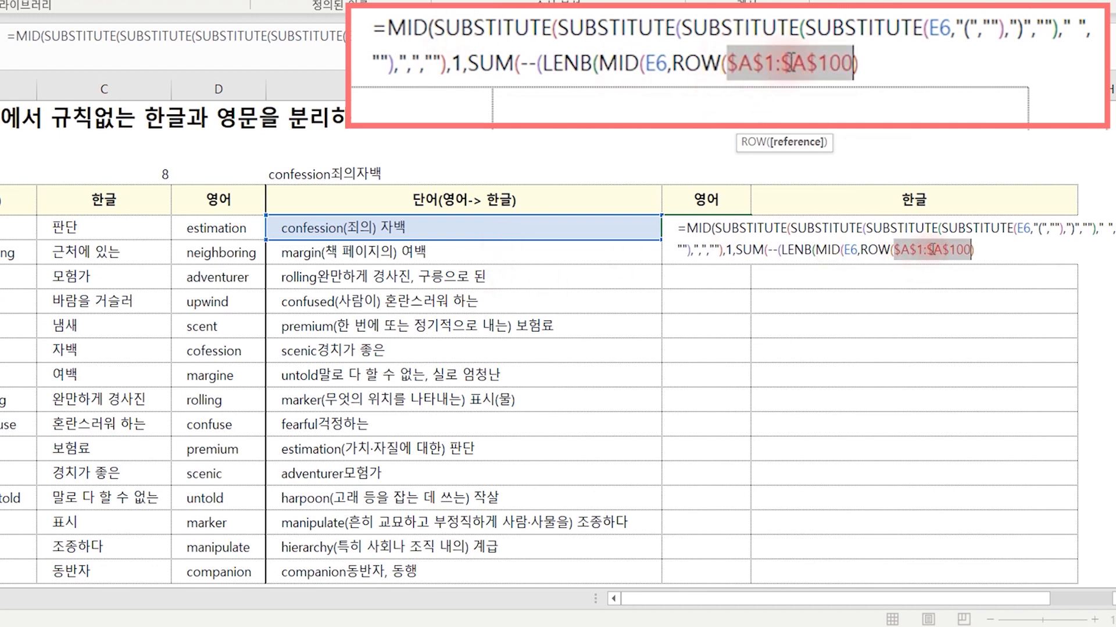
click(889, 69)
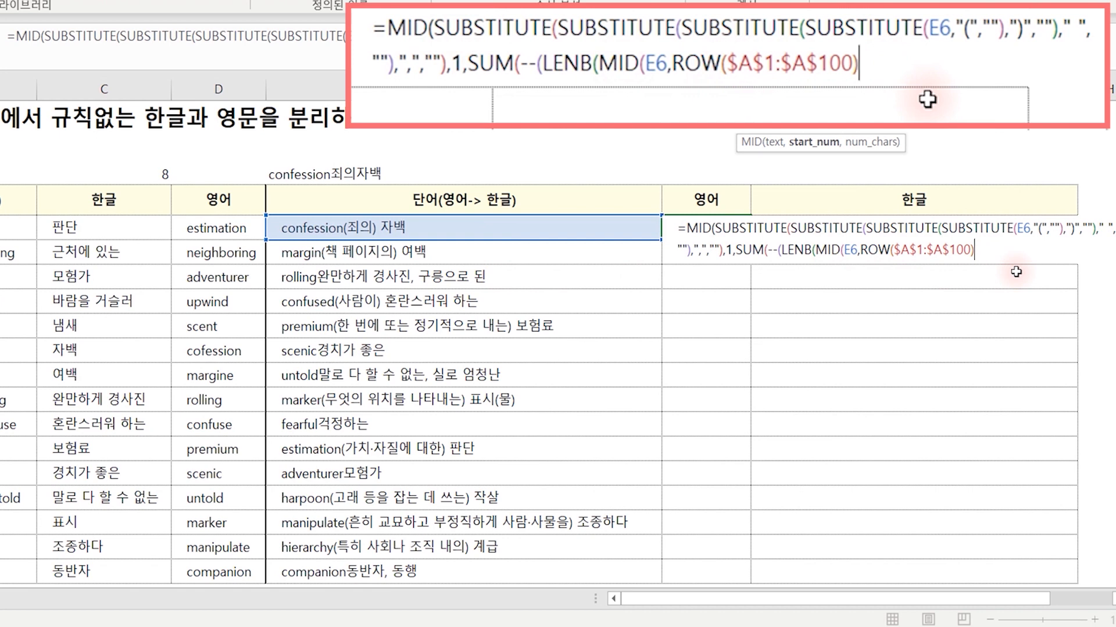
Give the inner MID a length of 1, test the LENB result for =1, and close the SUM and outer MID.
text(,1)
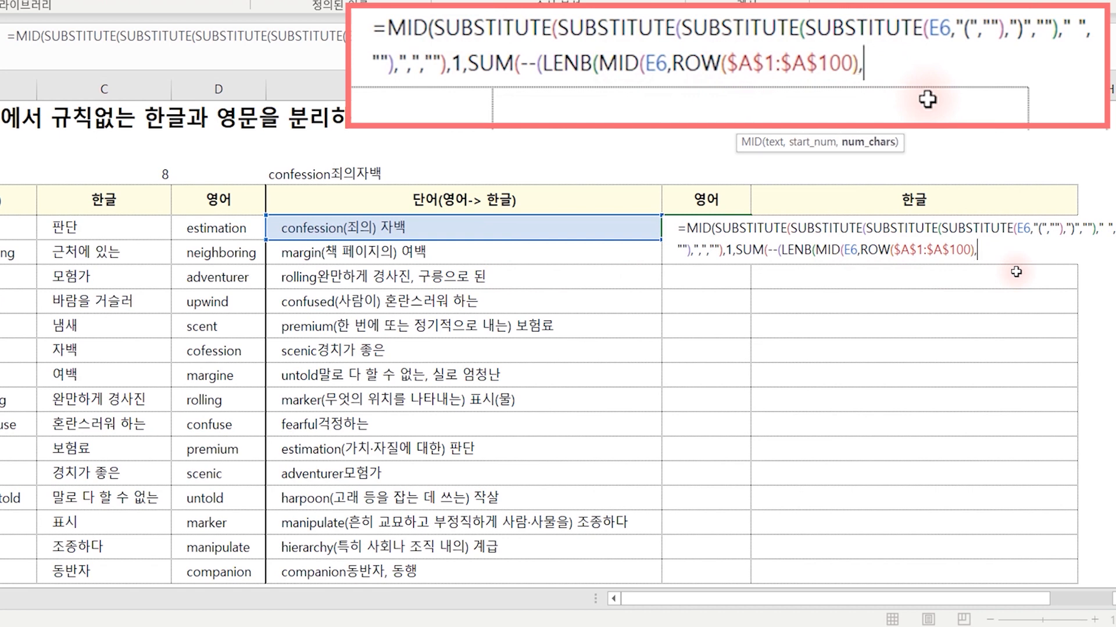
text())
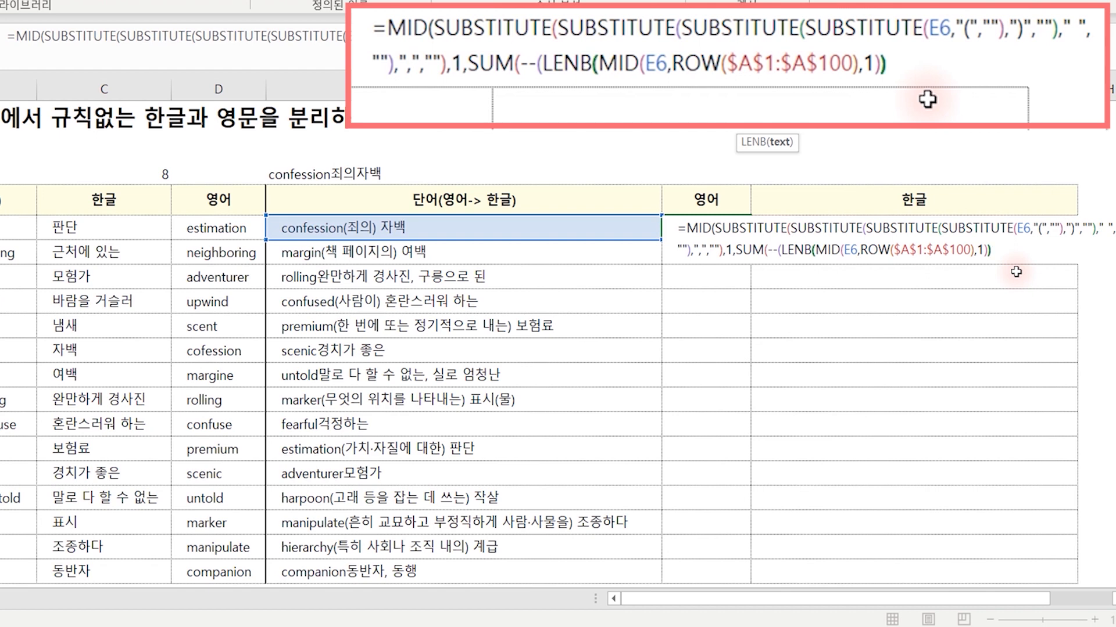
text()=1)
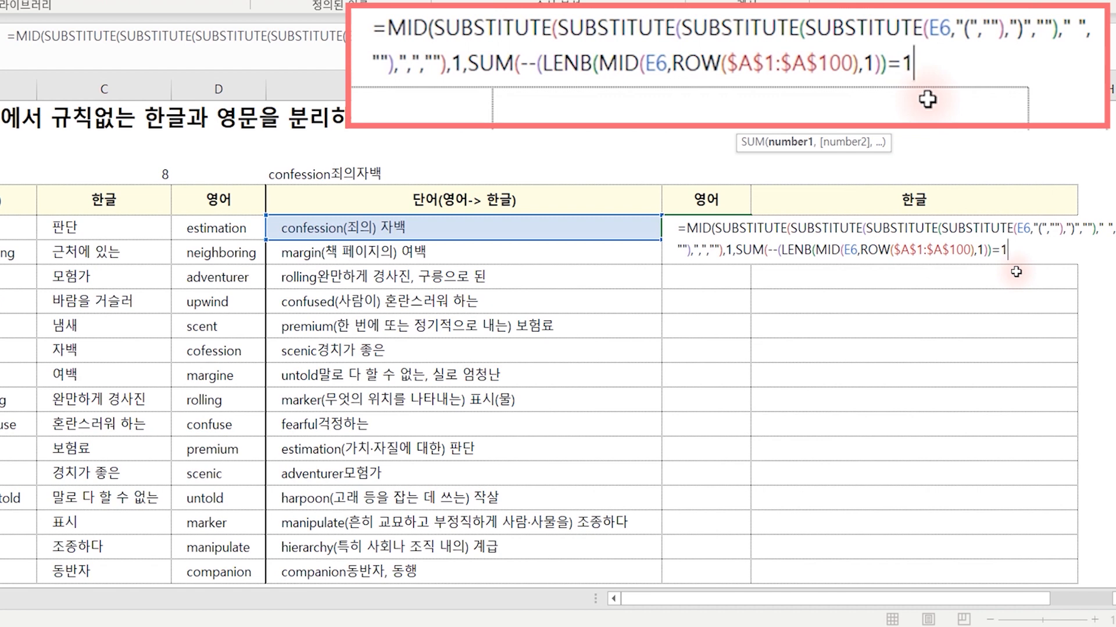
text()))
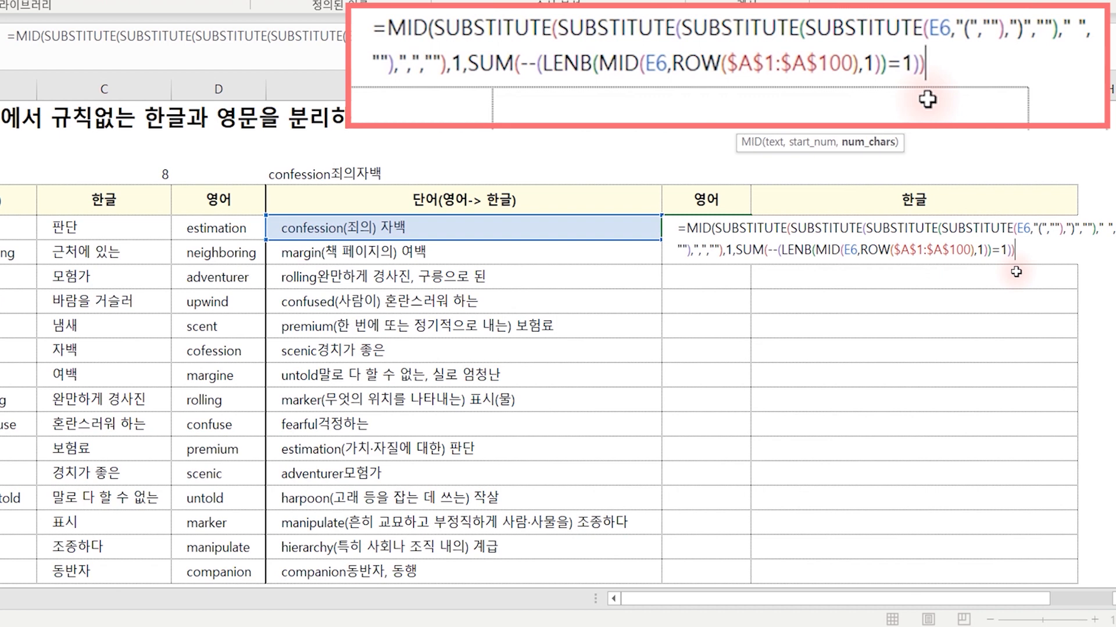
text())
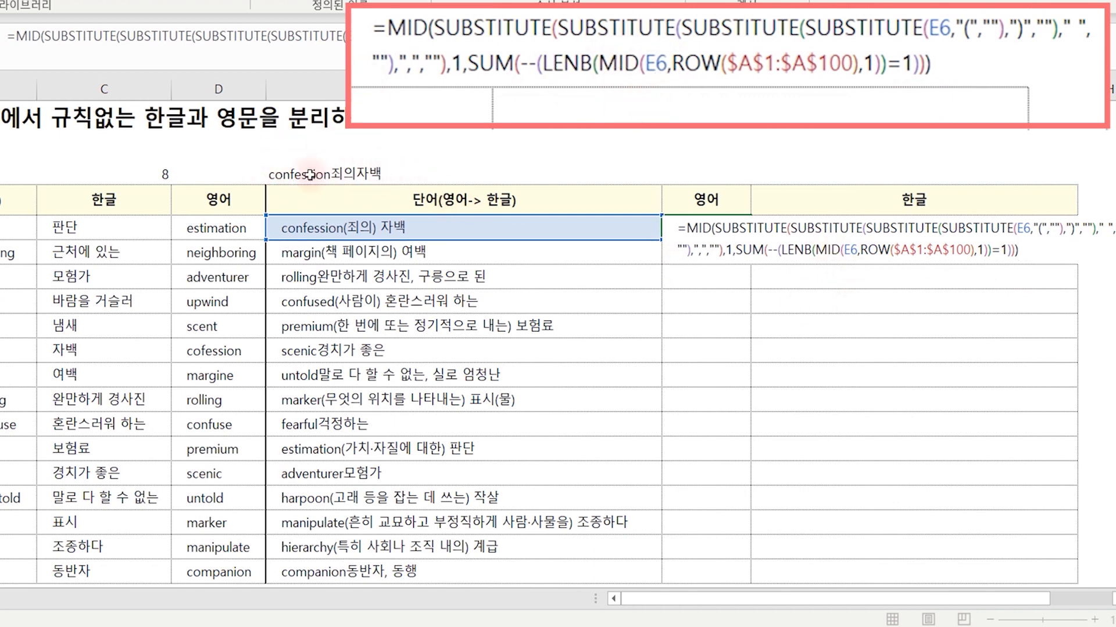
Copy the nested SUBSTITUTE expression that serves as the outer MID's text in the F6 formula.
click(781, 228)
click(715, 227)
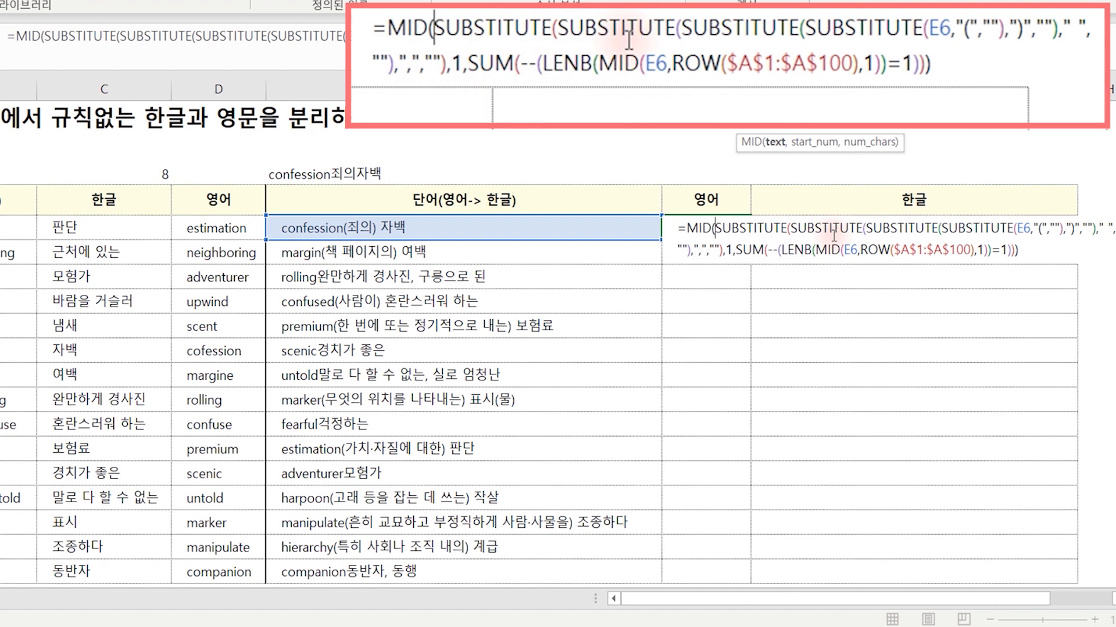
key(shift+Right)
key(shift+Right)
key(shift+Right)
key(shift+Right)
key(shift+Right)
key(shift+Right)
key(shift+Right)
key(shift+Right)
key(shift+Right)
key(shift+Right)
key(shift+Right)
key(shift+Right)
key(shift+Right)
key(shift+Right)
key(shift+Right)
key(shift+Right)
key(shift+Right)
key(shift+Right)
key(shift+Right)
key(shift+Right)
key(shift+Right)
key(shift+Right)
key(shift+Right)
key(shift+Right)
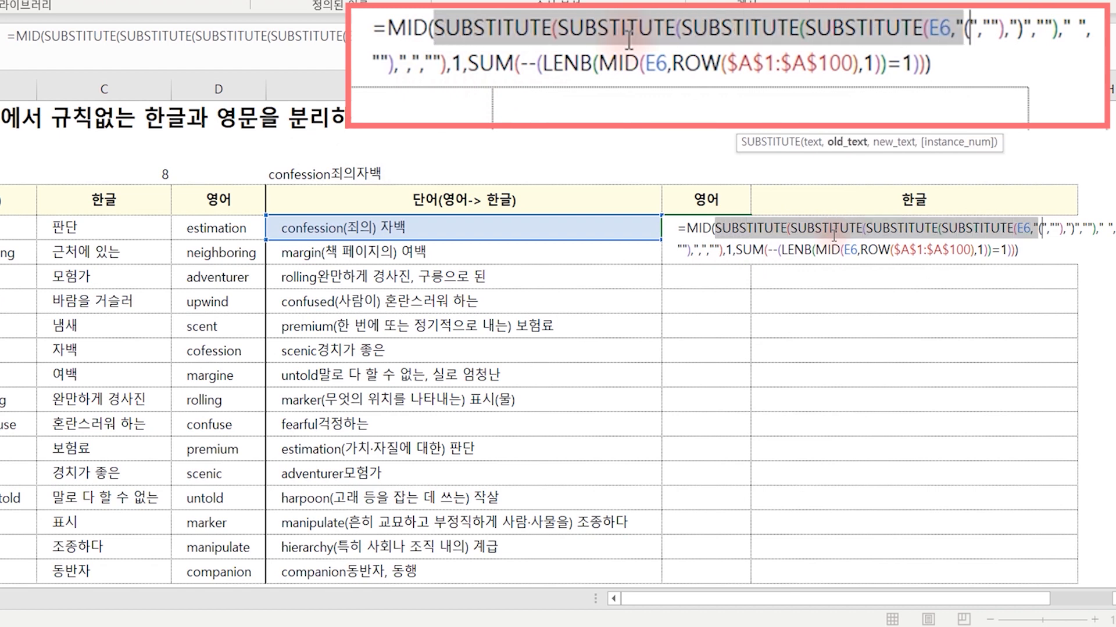
key(shift+Right)
key(shift+Right)
key(shift+Right)
key(shift+Right)
key(shift+Right)
key(shift+Right)
key(shift+Right)
key(shift+Right)
key(shift+Right)
key(shift+Right)
key(shift+Right)
key(shift+Right)
key(shift+Right)
key(shift+Right)
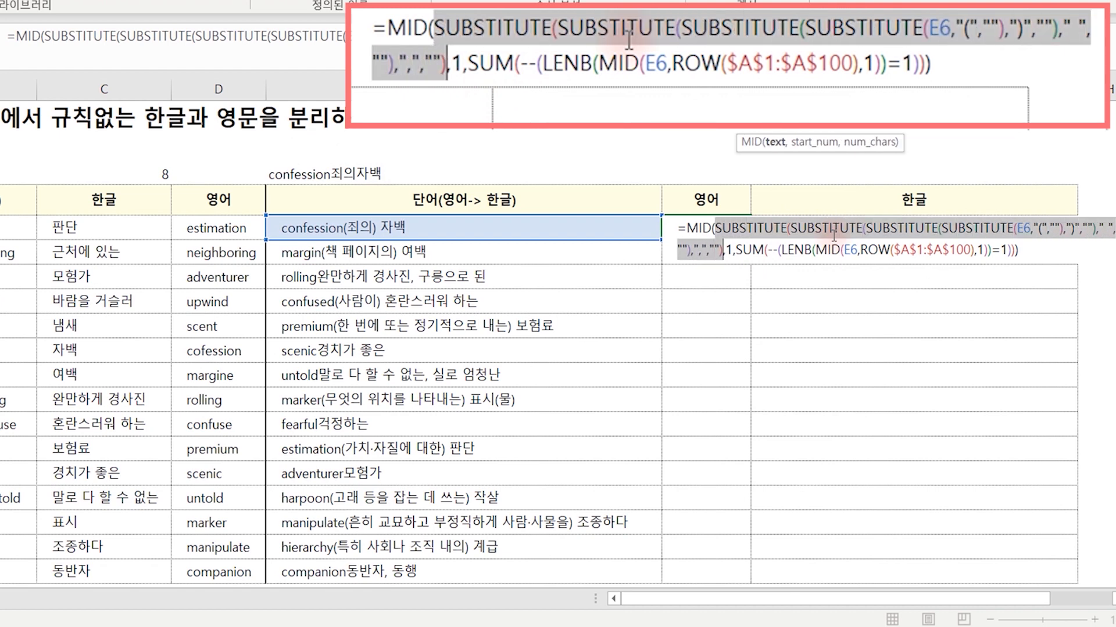
Replace the E6 reference in the inner MID with the nested SUBSTITUTE expression.
click(852, 256)
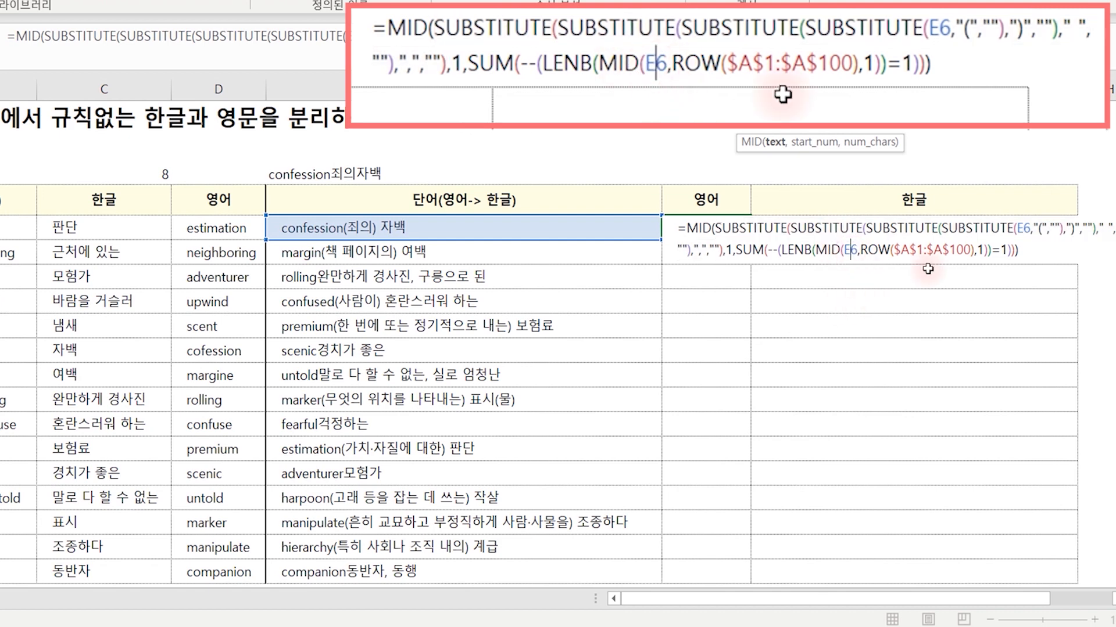
key(Left)
key(shift+Right)
key(shift+Right)
key(ctrl+v)
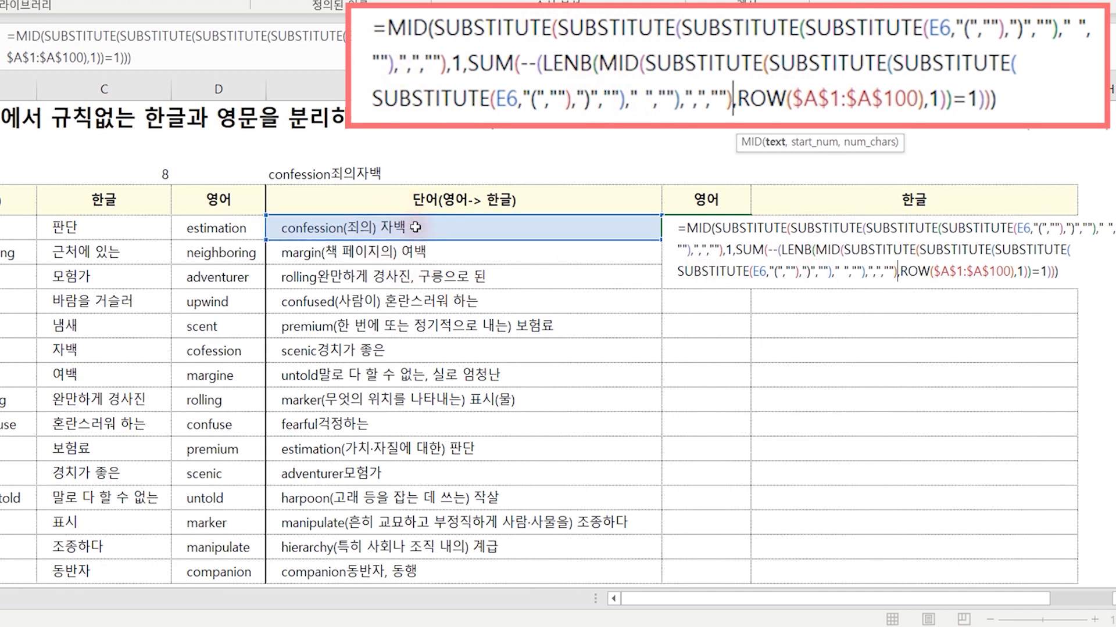
Enter the F6 formula and fill it down the 영어 column to the companion row.
key(Return)
key(Up)
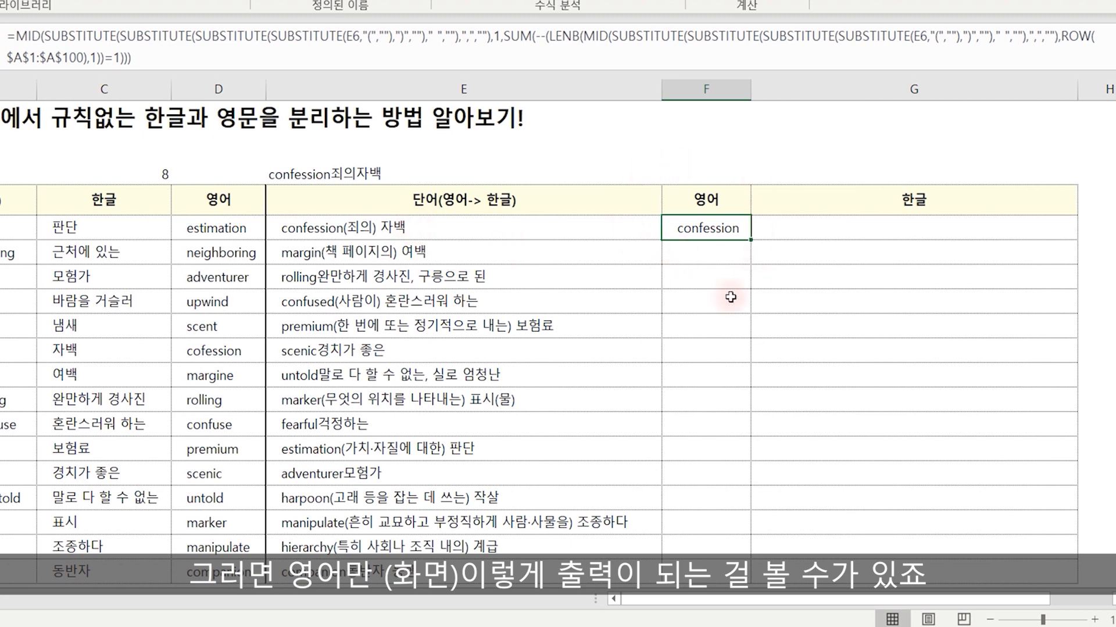
double_click(750, 240)
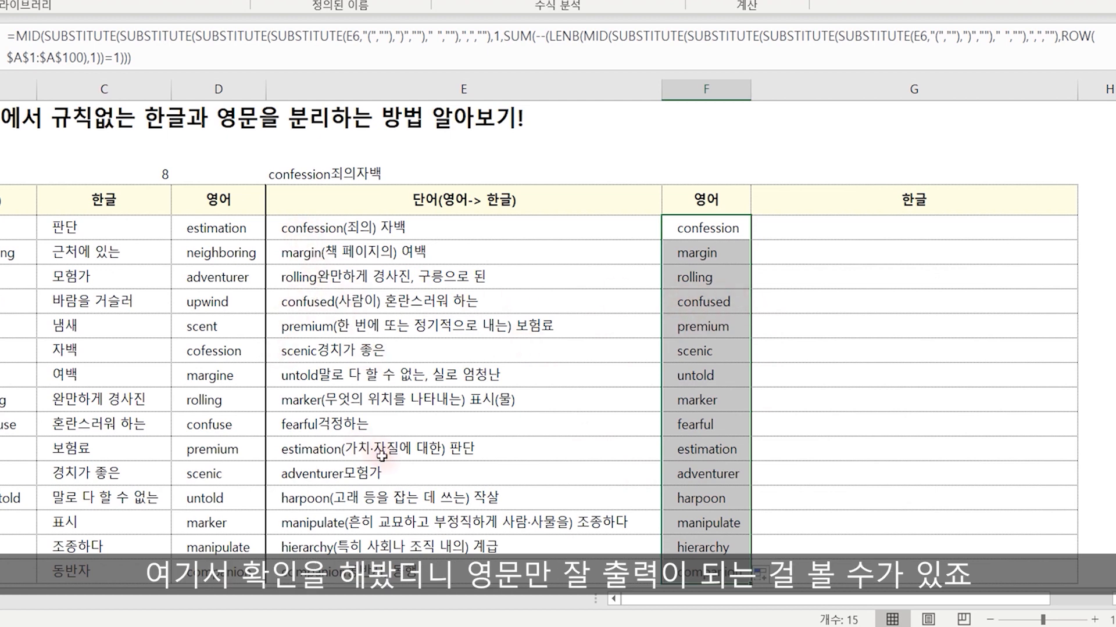
click(728, 352)
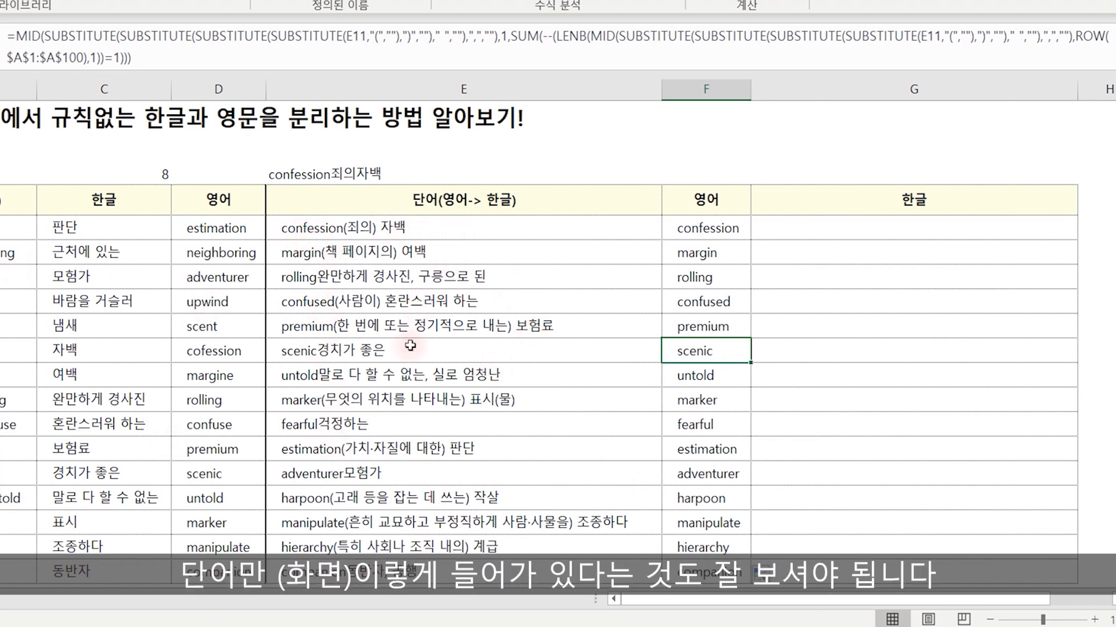
Start a MID formula in G6 under 한글, with E6 as text and LEN(F6)+1 as the start position.
click(836, 225)
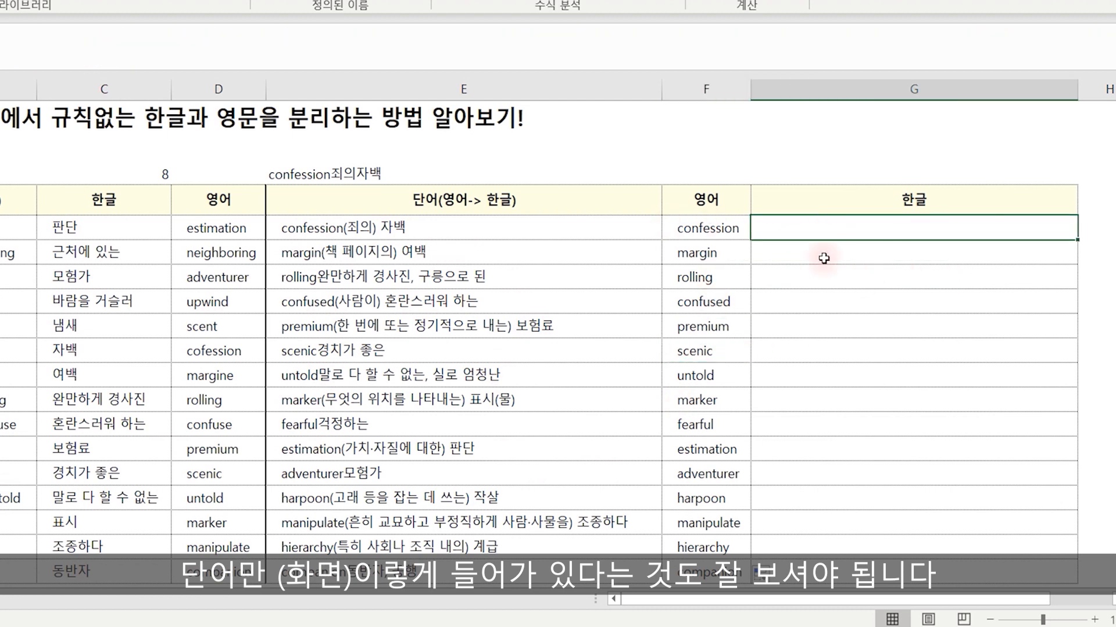
text(=MID()
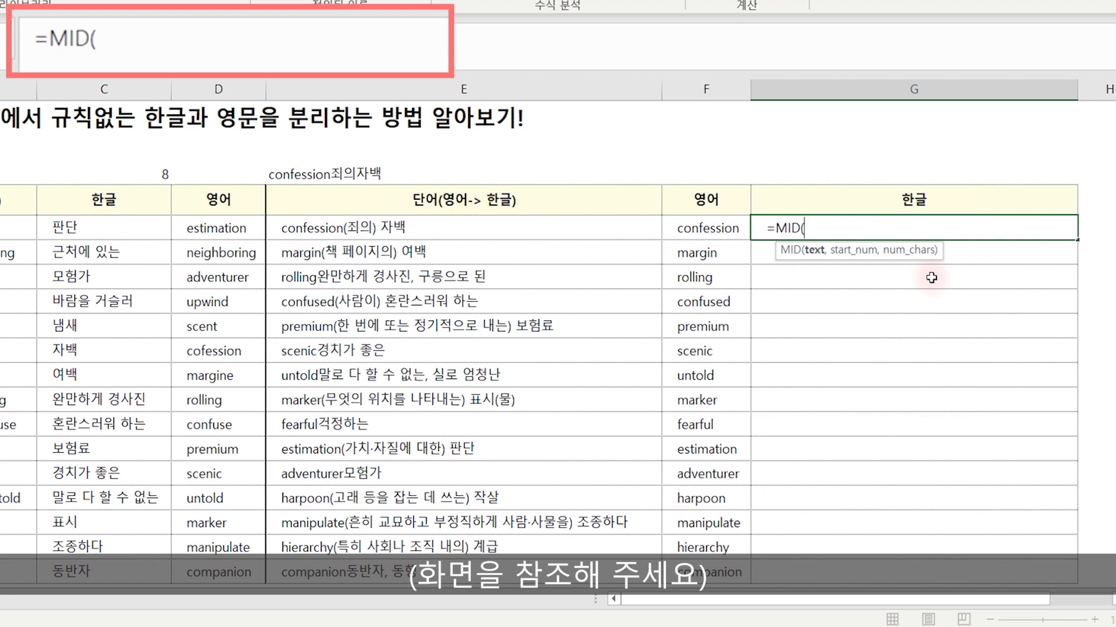
click(526, 228)
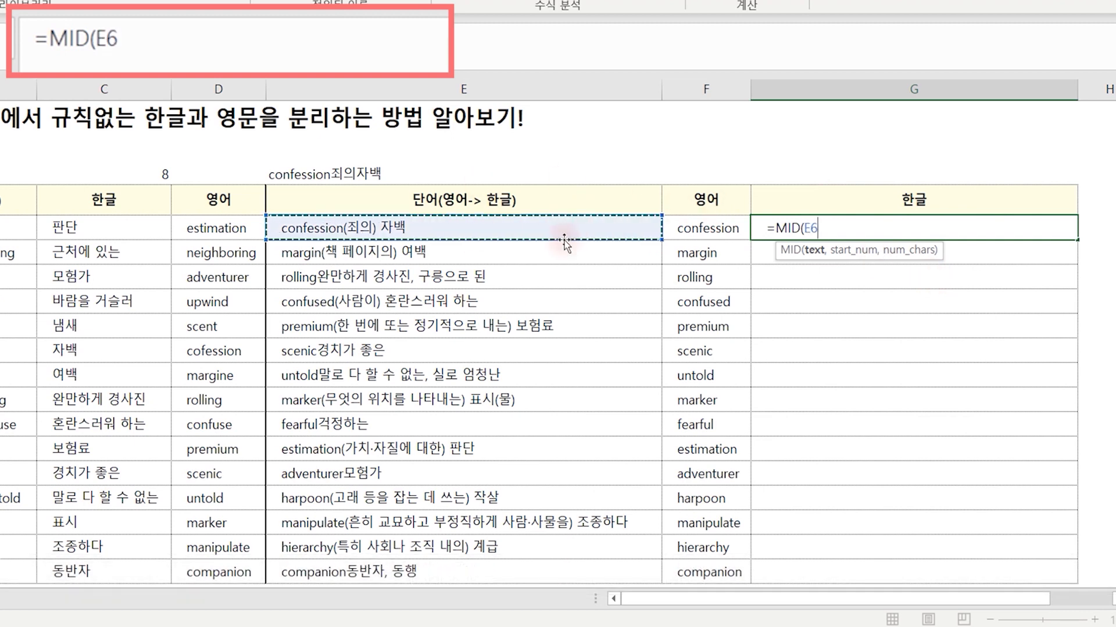
text(,)
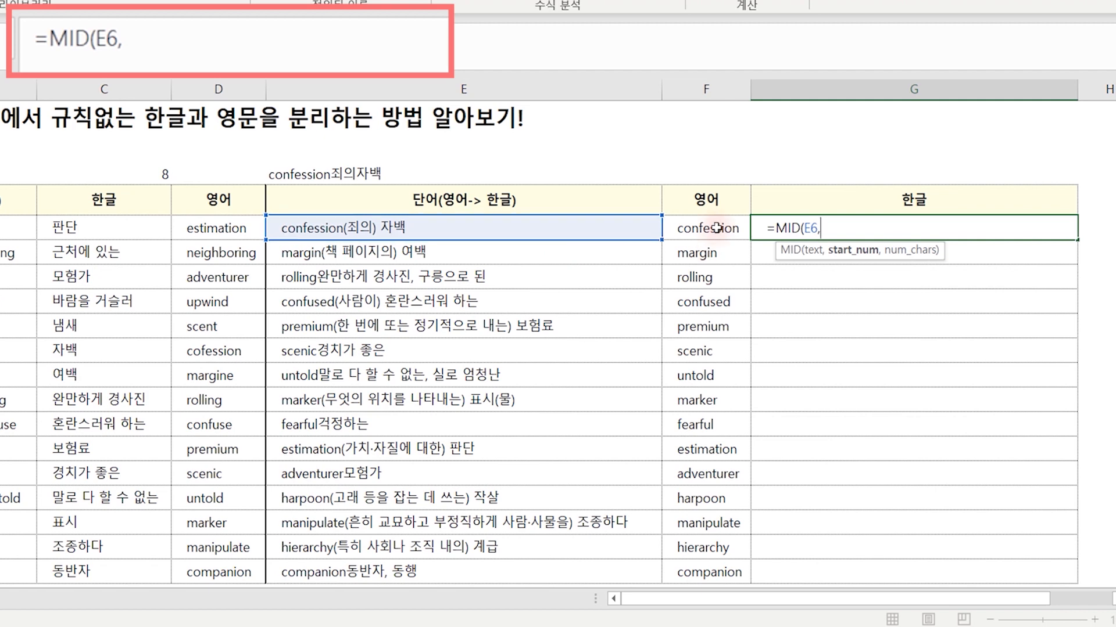
text(LEN()
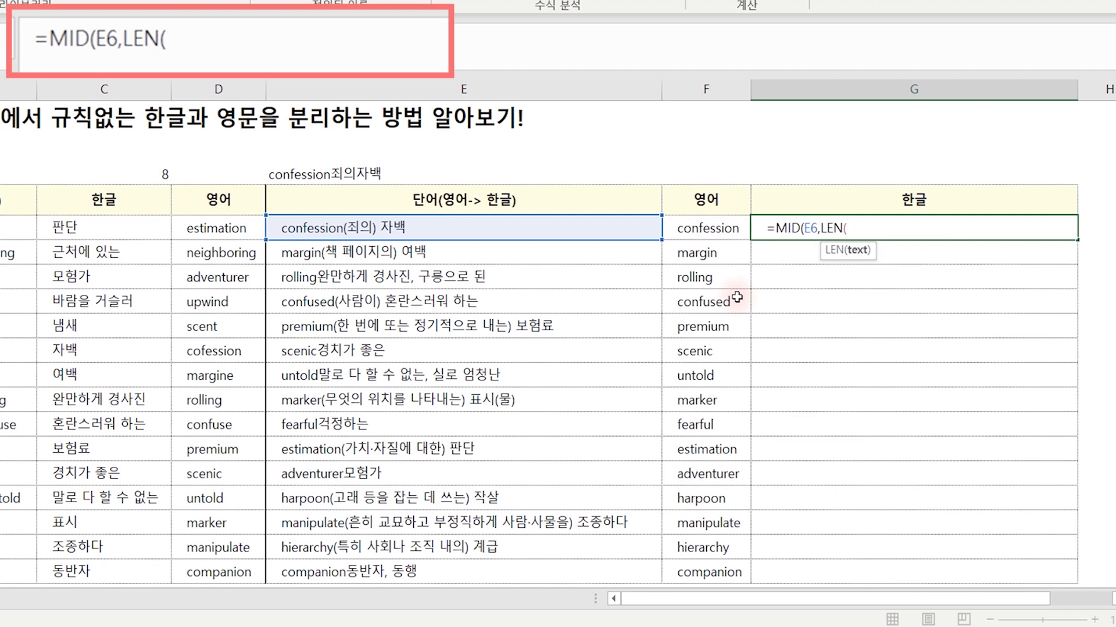
click(699, 229)
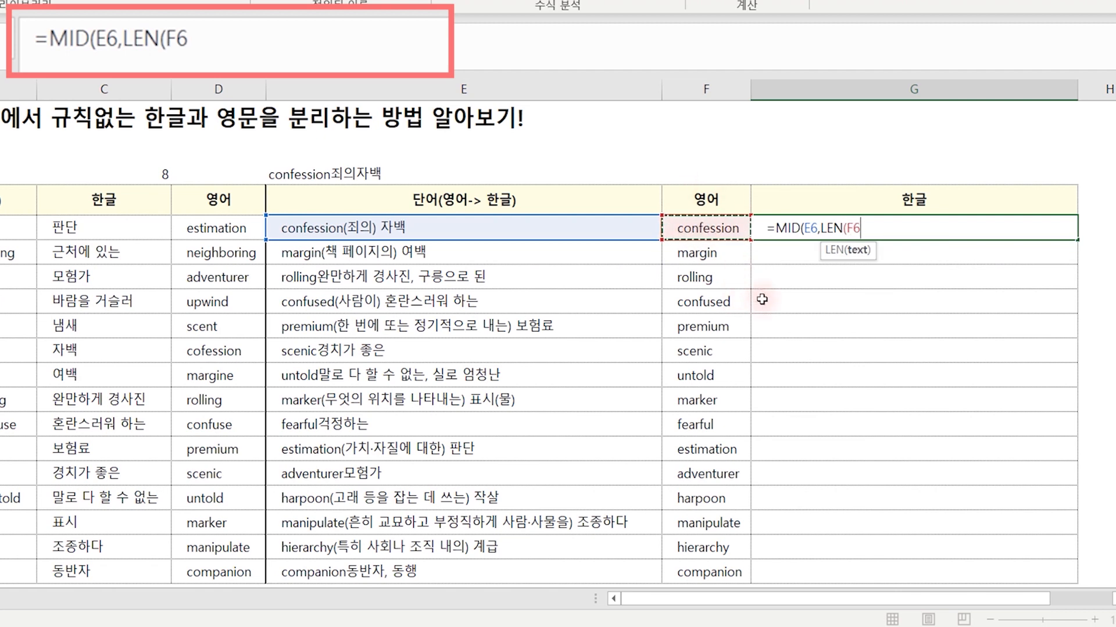
text())
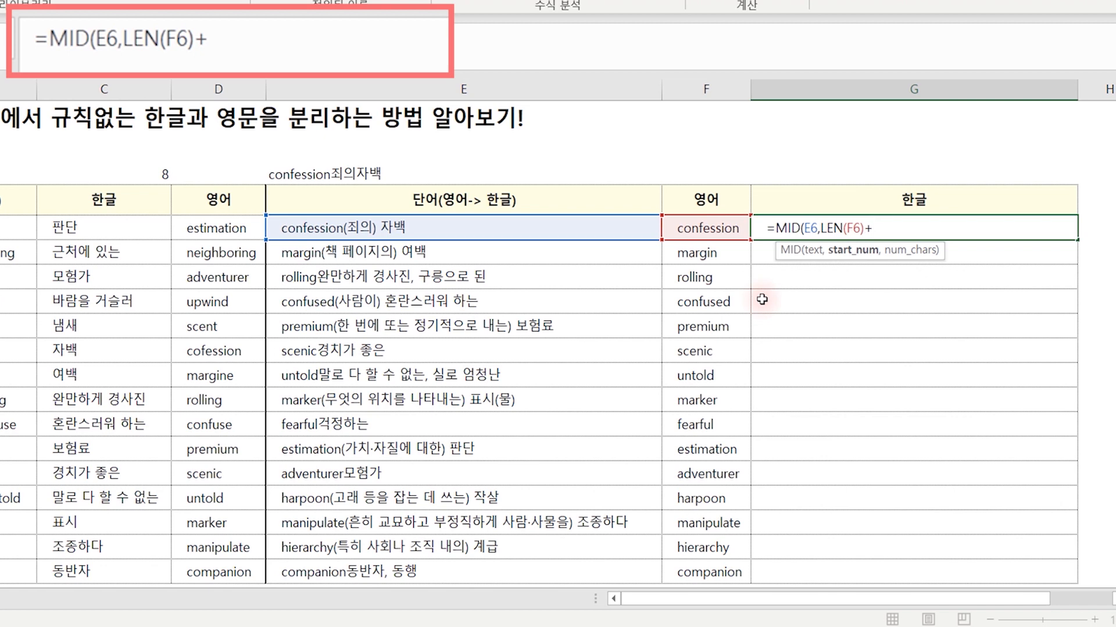
text(+1)
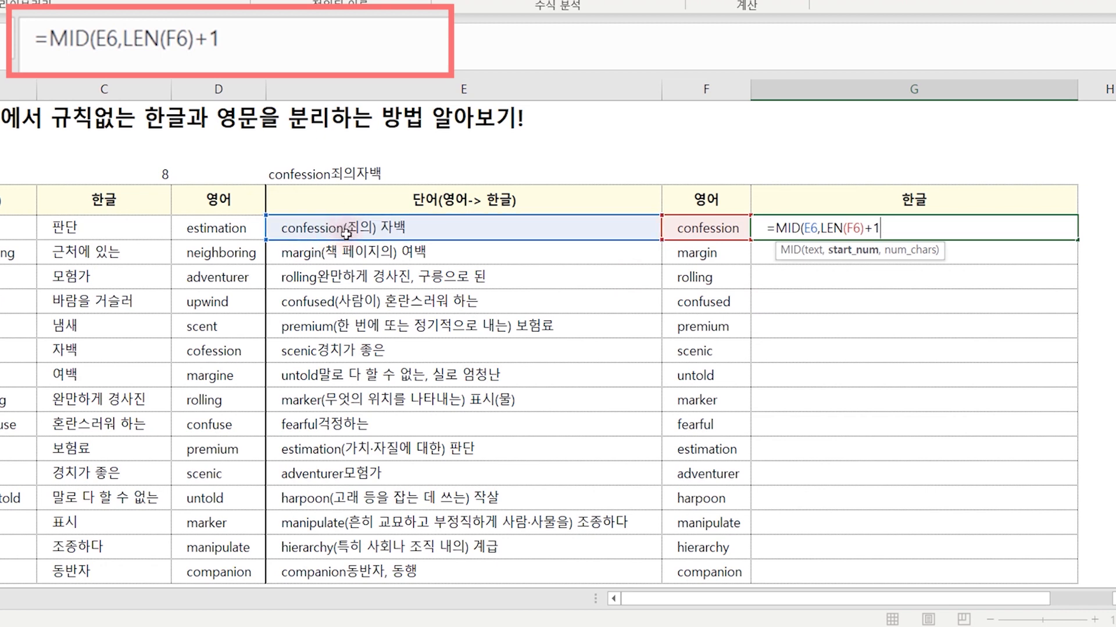
Complete the G6 MID formula with LEN(E6)-LEN(F6) as the number of characters and enter it.
text(,)
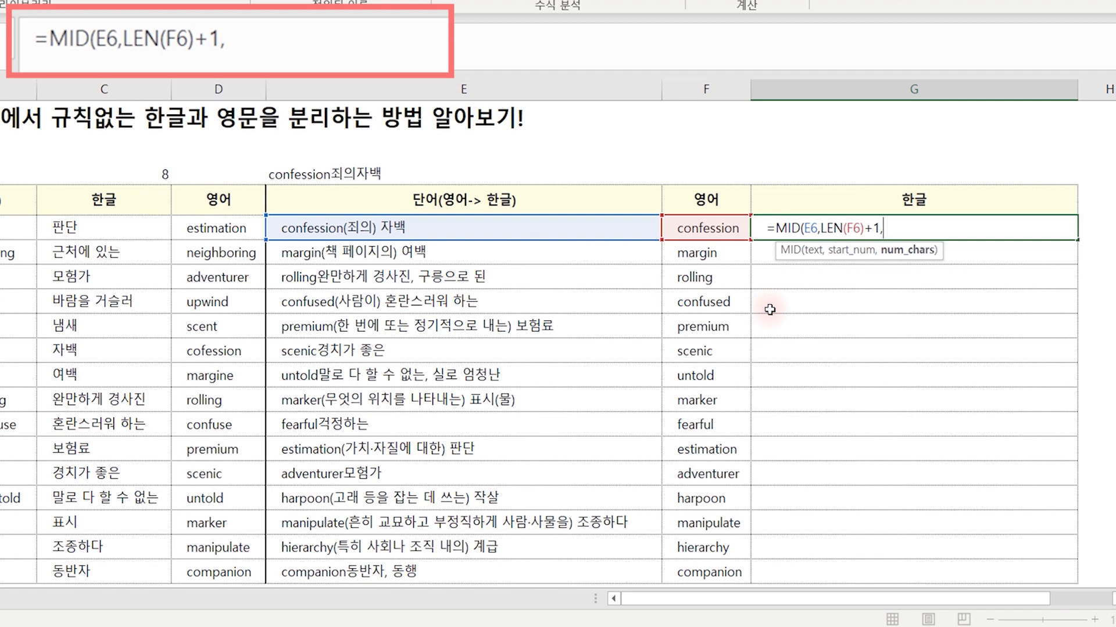
text(LEN()
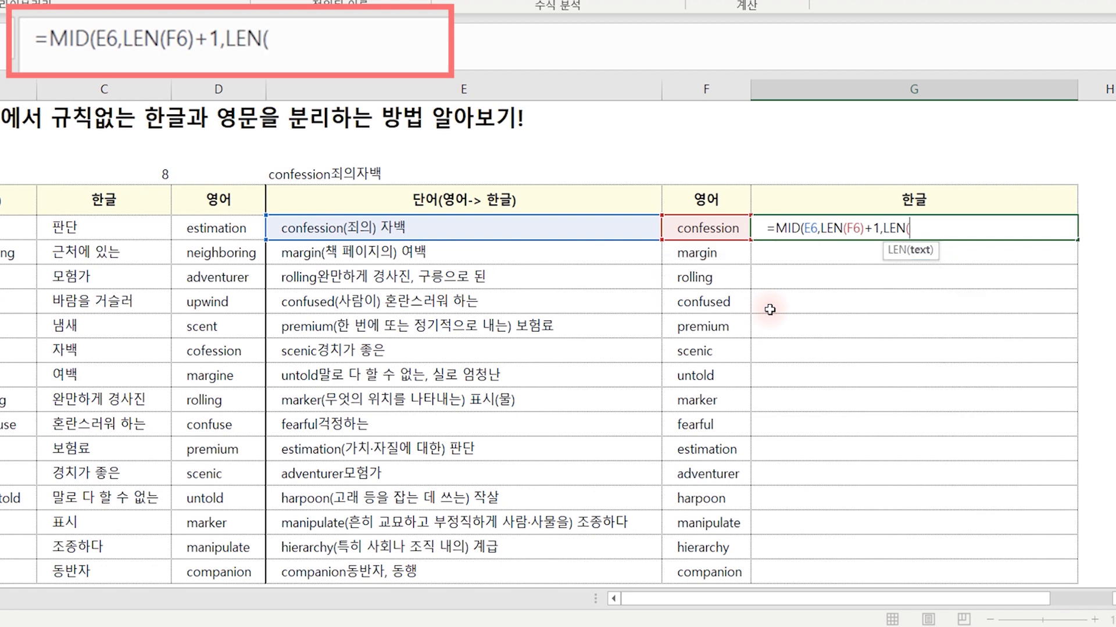
click(446, 232)
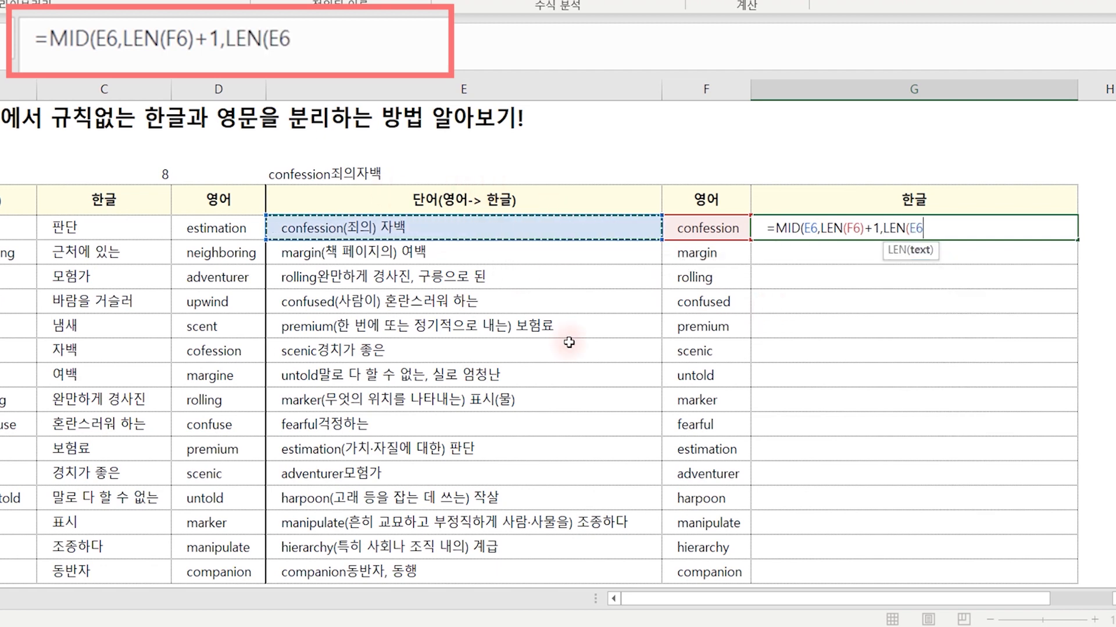
text()-)
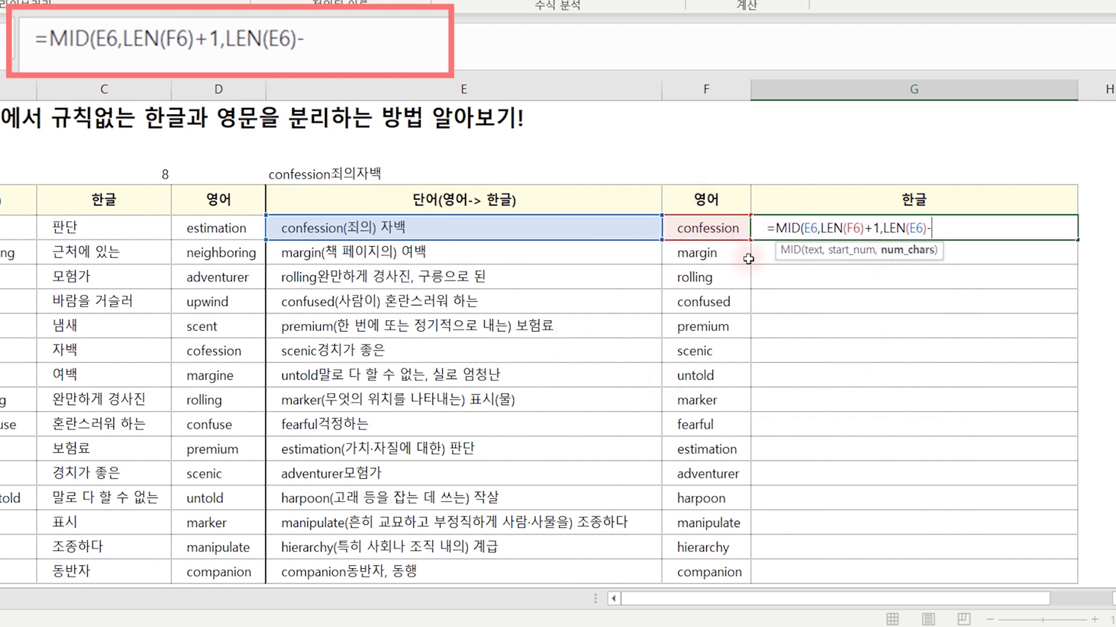
text(LEN()
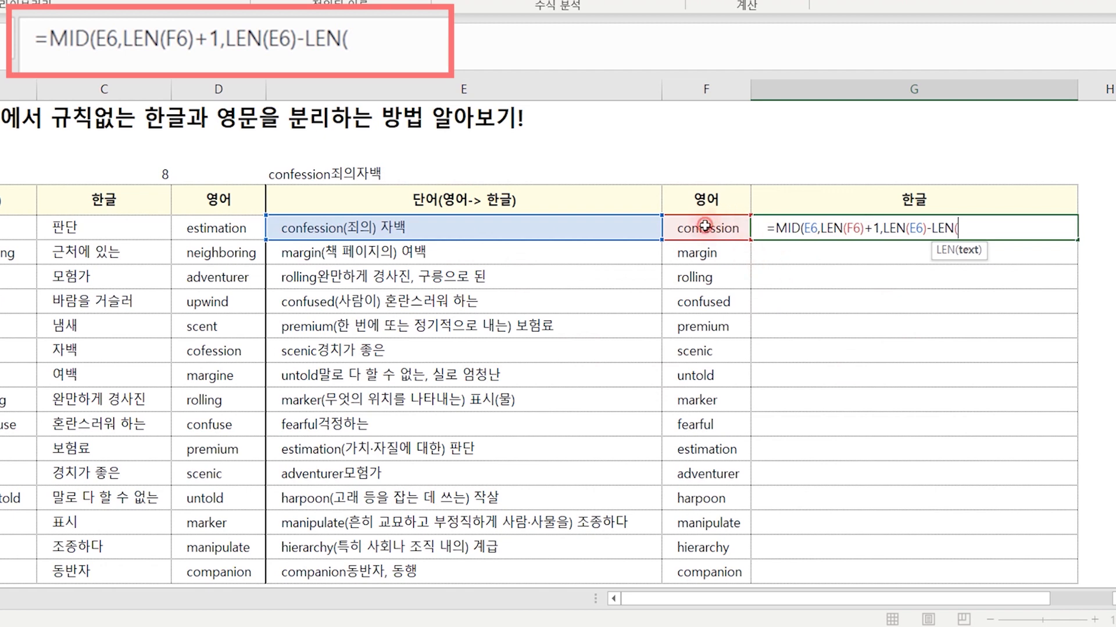
click(708, 226)
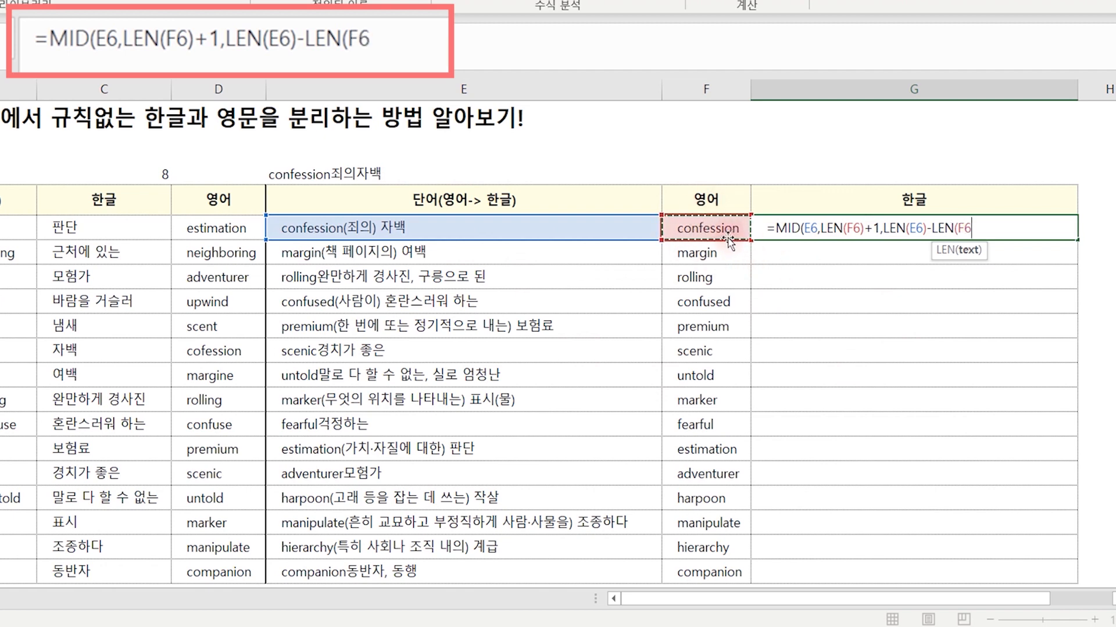
text())
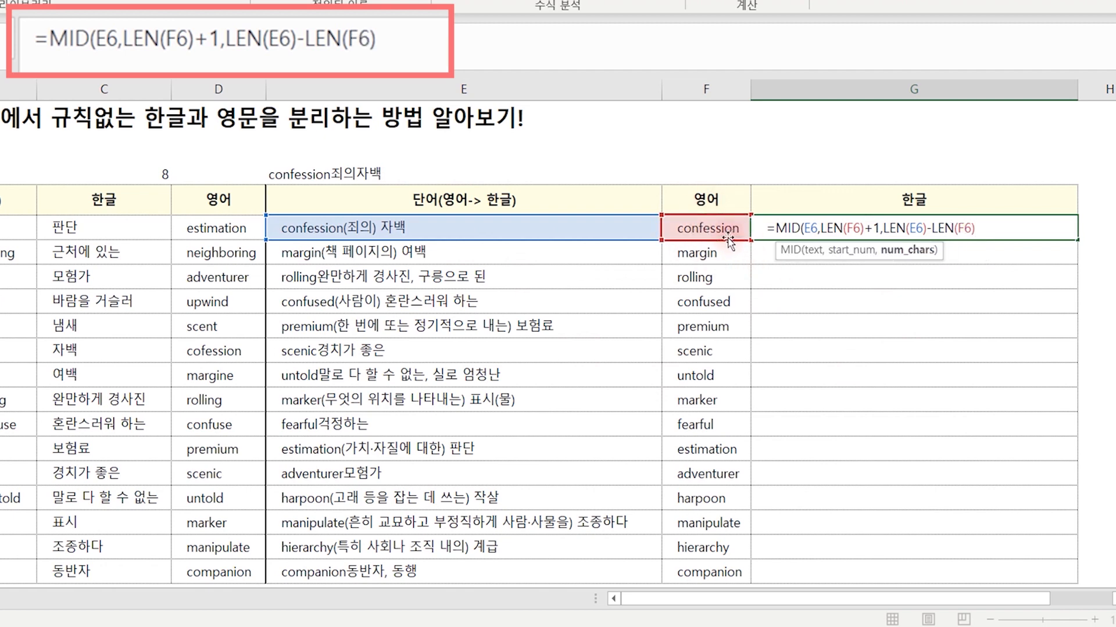
text())
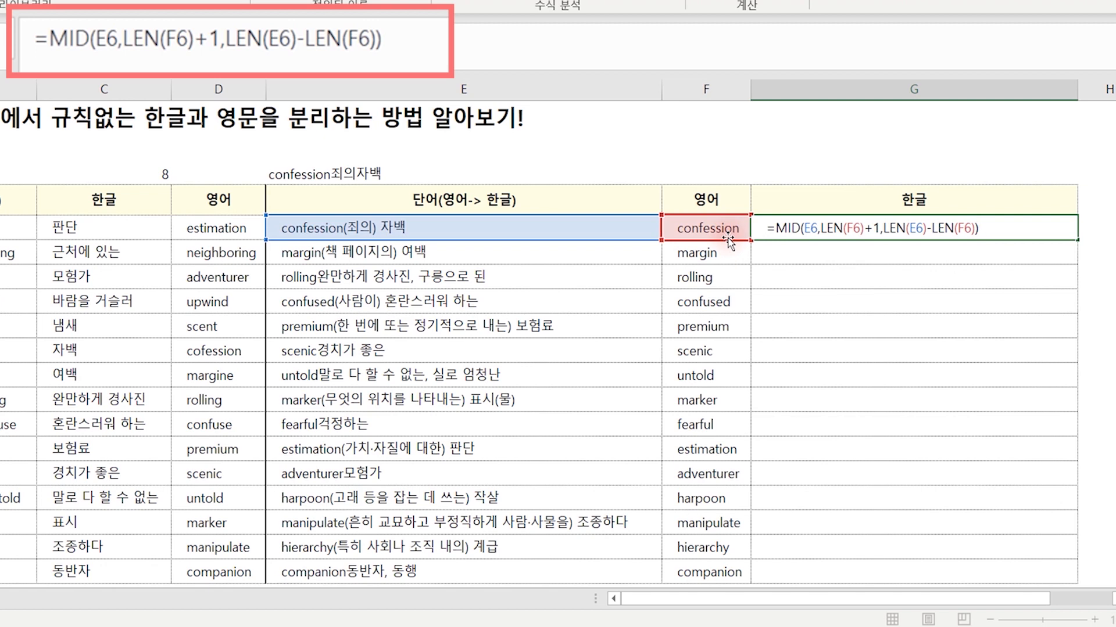
key(Return)
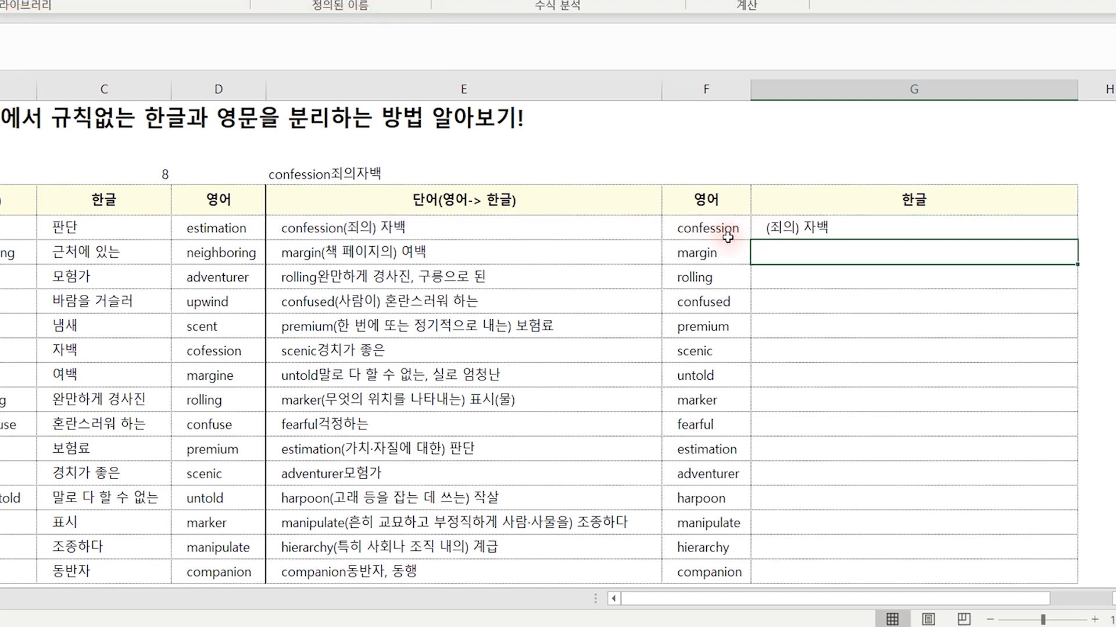
Fill the G6 formula down the 한글 column to the companion row and deselect the filled range.
key(Up)
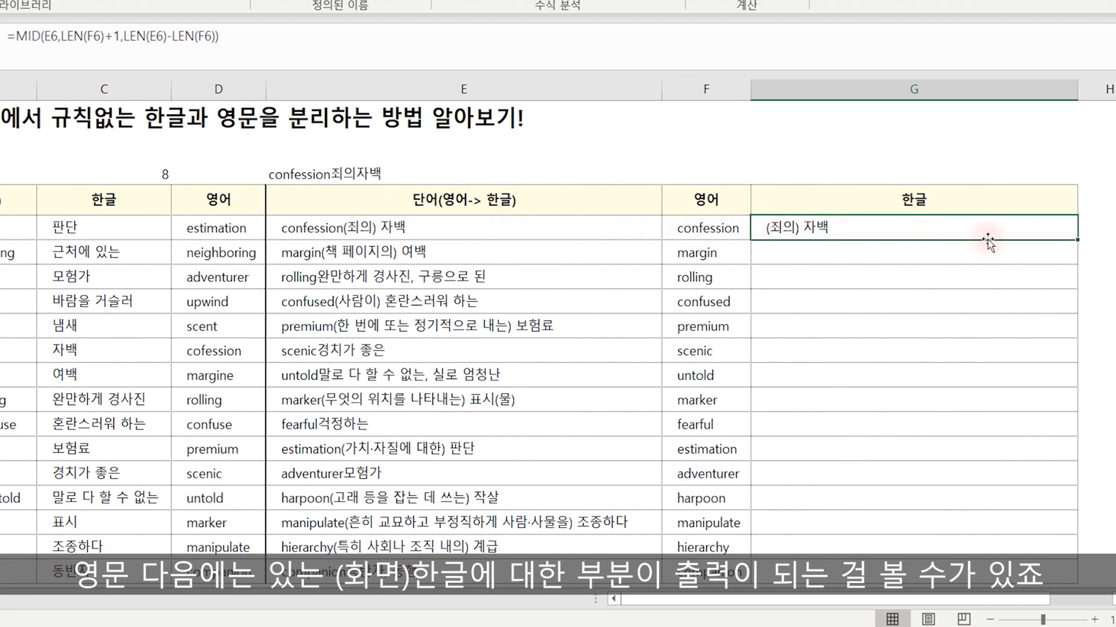
double_click(1076, 239)
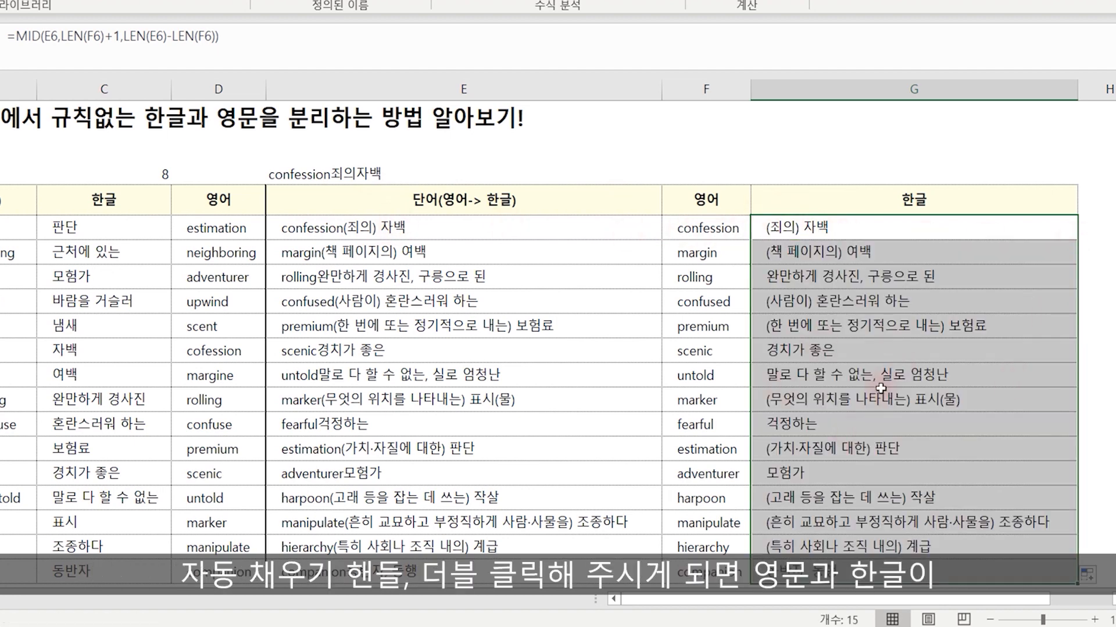
click(884, 376)
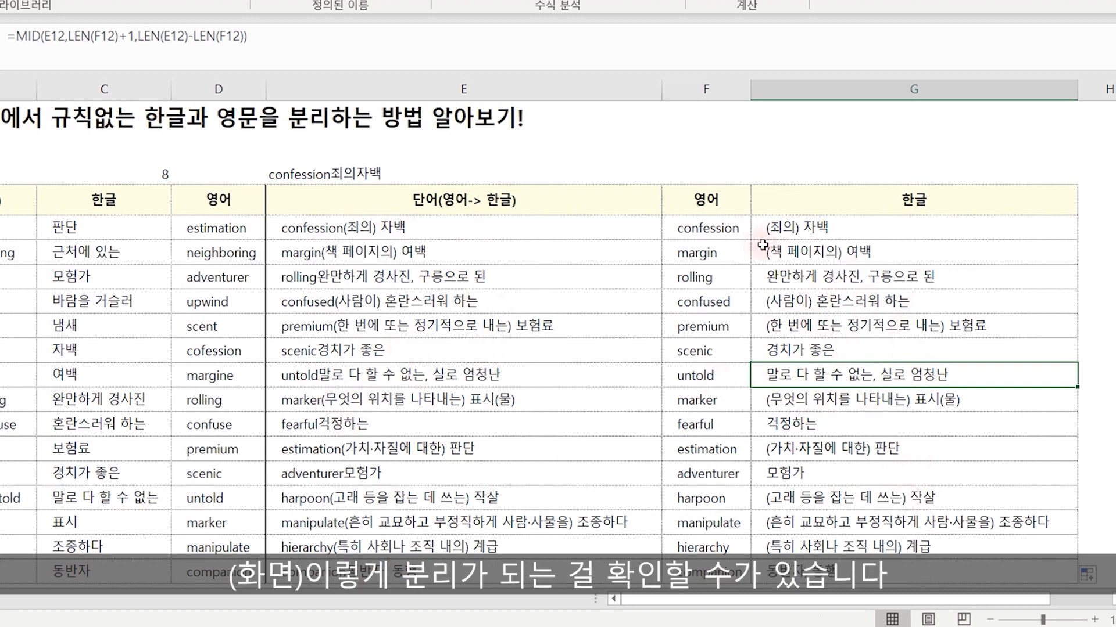
click(846, 147)
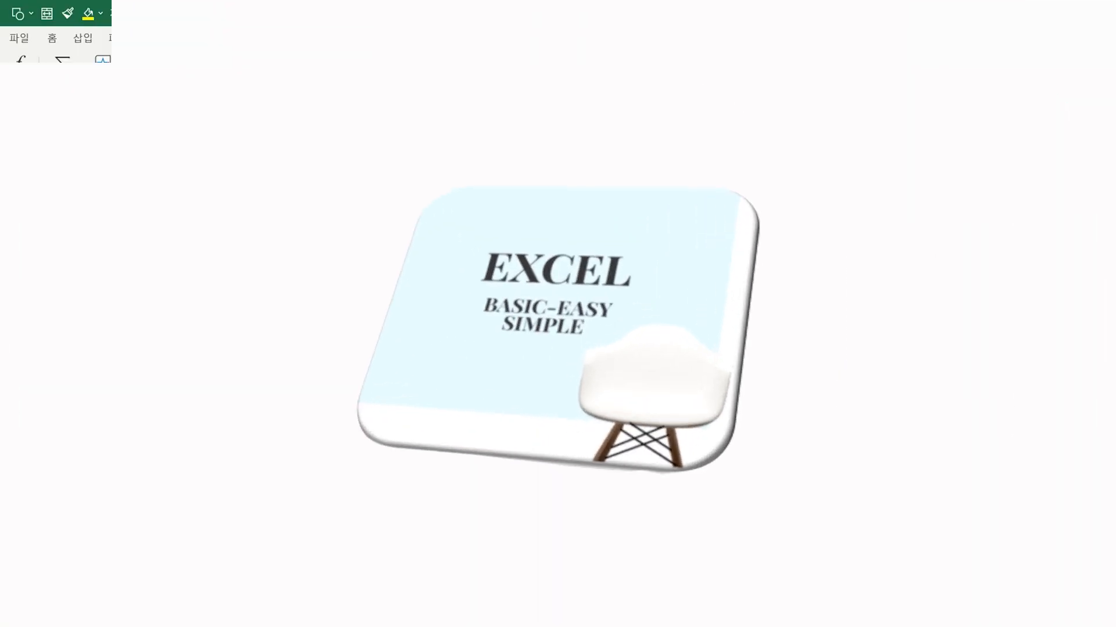